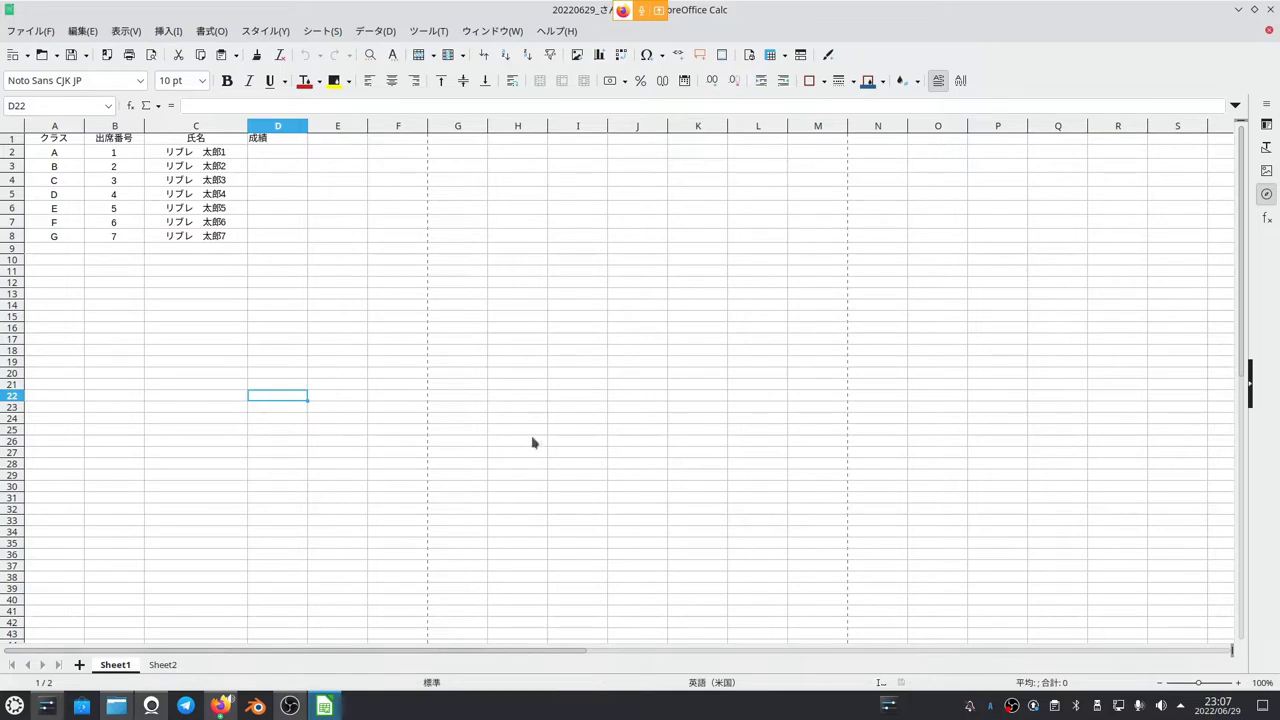
{"action": "left_click", "coordinate": [290, 706]}
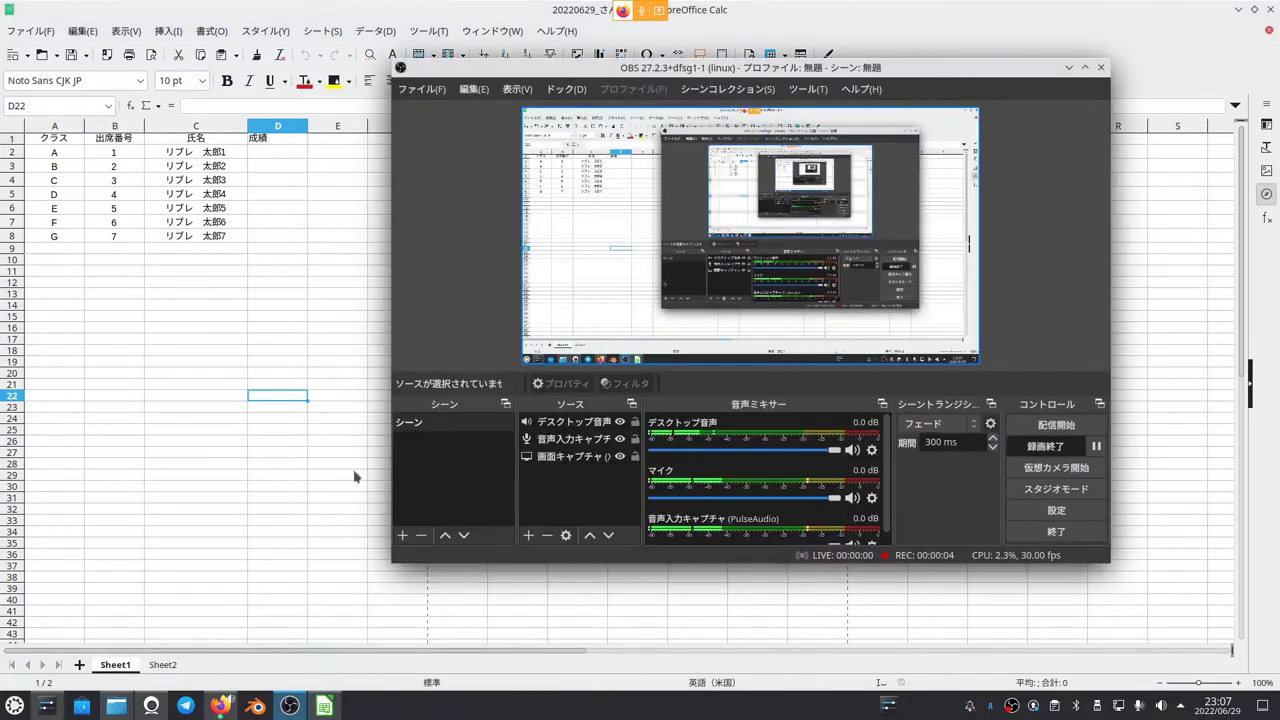
{"action": "left_click", "coordinate": [246, 399]}
{"action": "left_click", "coordinate": [56, 140]}
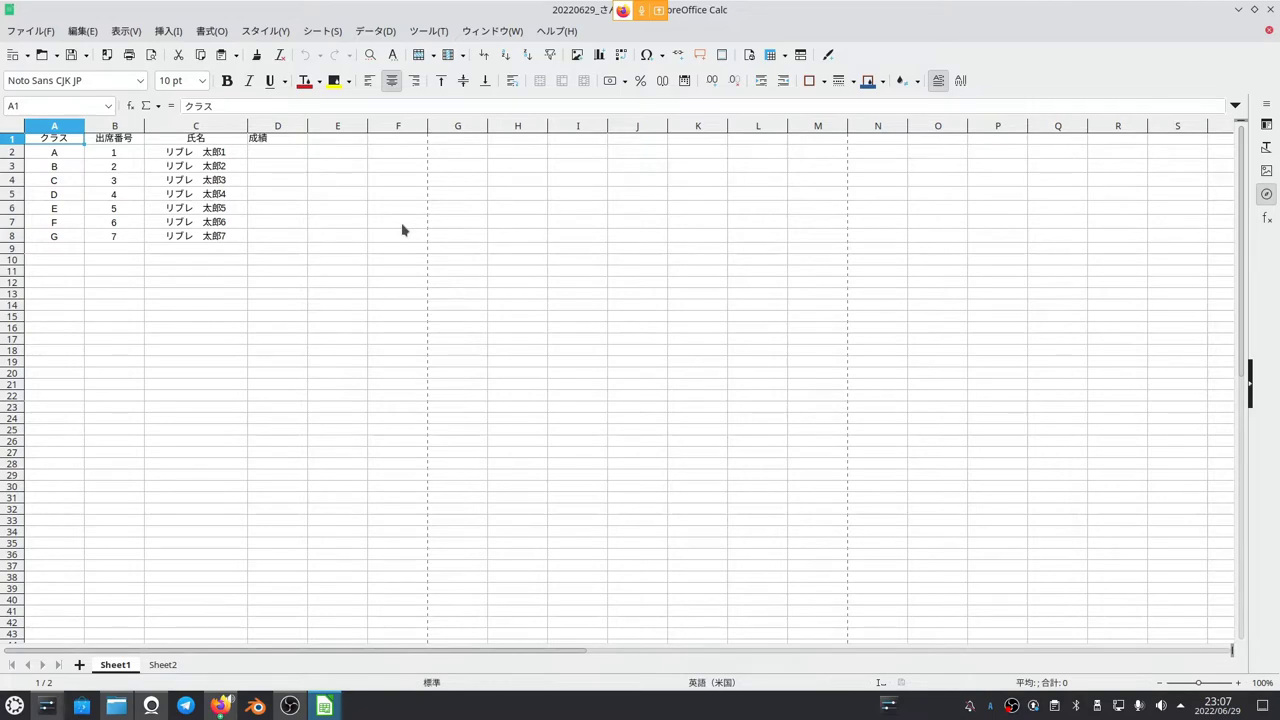
{"action": "left_click", "coordinate": [277, 250]}
{"action": "left_click", "coordinate": [312, 372]}
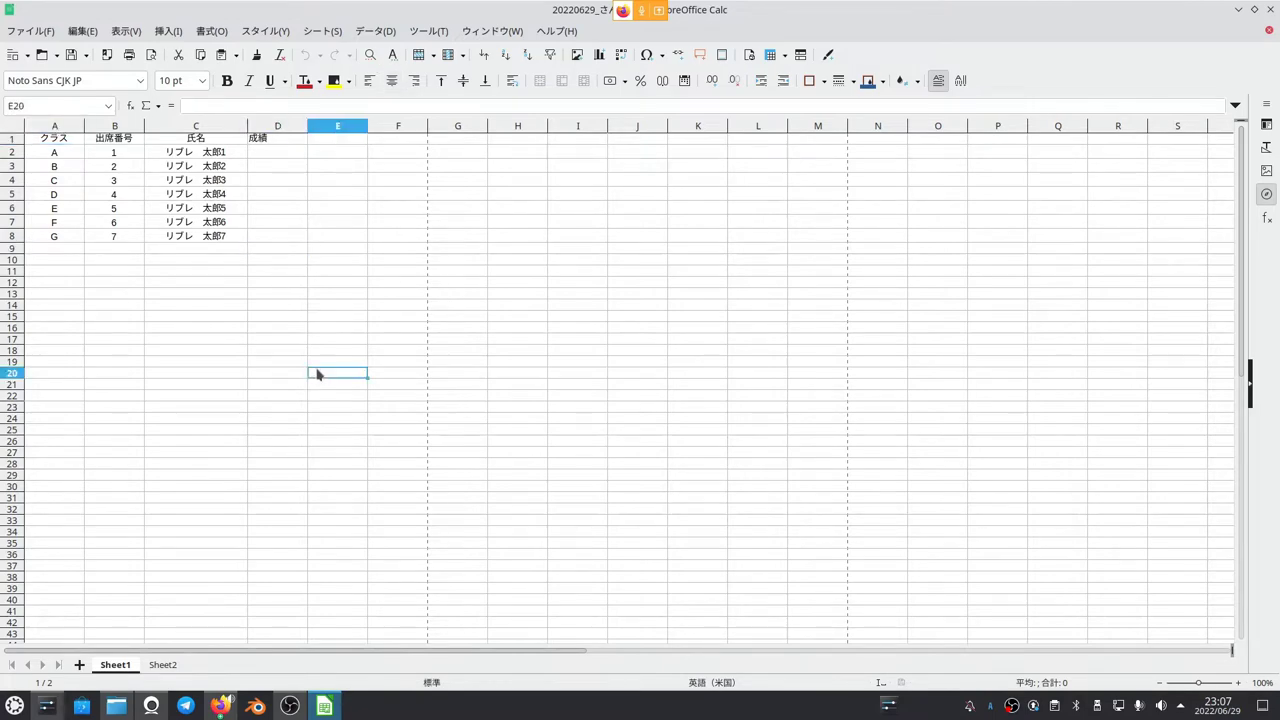
{"action": "left_click", "coordinate": [38, 140]}
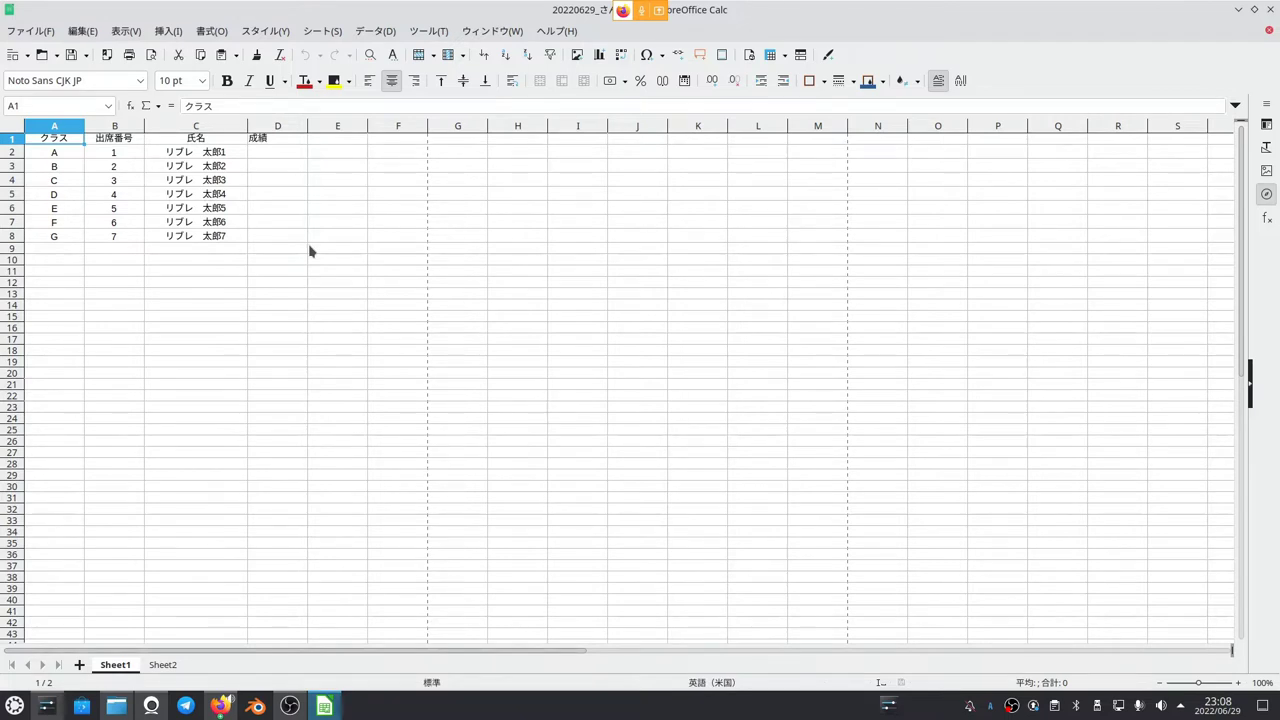
{"action": "key", "text": "Down"}
{"action": "key", "text": "Down"}
{"action": "key", "text": "Down"}
{"action": "key", "text": "Down"}
{"action": "key", "text": "Up"}
{"action": "key", "text": "Up"}
{"action": "key", "text": "Up"}
{"action": "key", "text": "Up"}
{"action": "key", "text": "shift+Right"}
{"action": "key", "text": "shift+Right"}
{"action": "key", "text": "shift+Right"}
{"action": "key", "text": "shift+Left"}
{"action": "key", "text": "shift+Left"}
{"action": "key", "text": "shift+Left"}
- Fill the class, attendance number and name cells A8:C8 down to row 52 to extend the student list
{"action": "key", "text": "Down"}
{"action": "key", "text": "Down"}
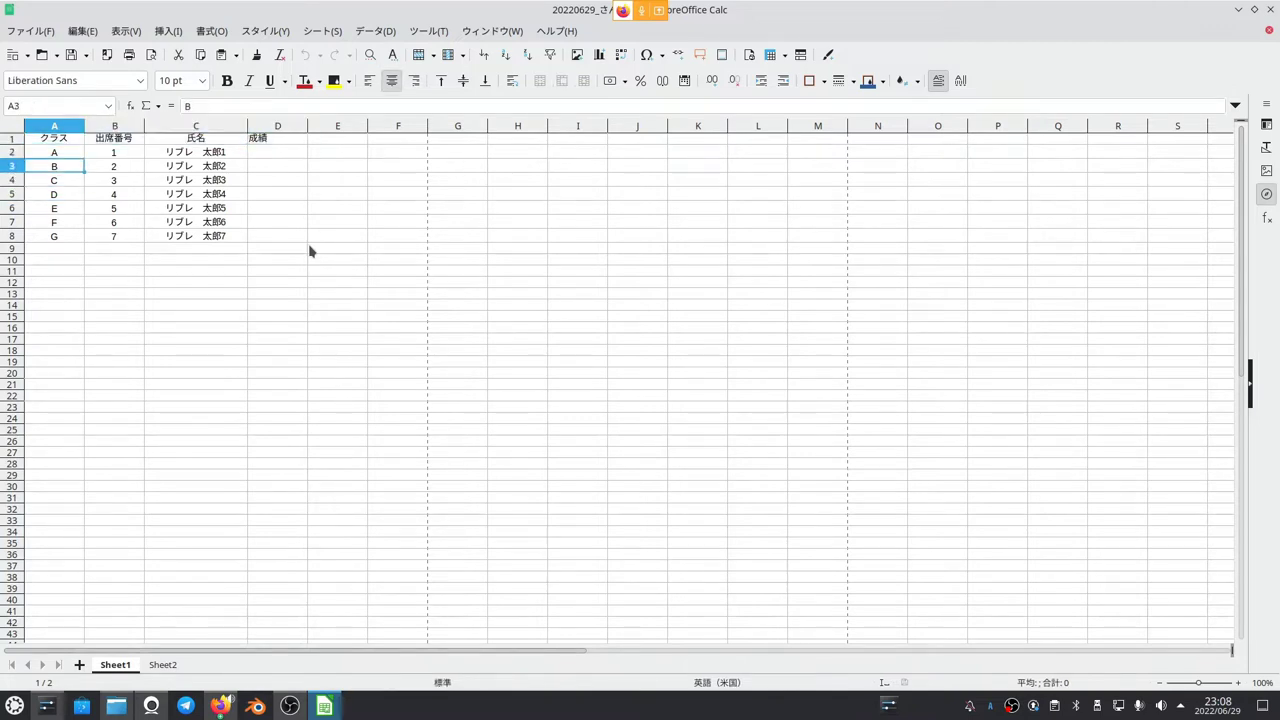
{"action": "key", "text": "Down"}
{"action": "key", "text": "Down"}
{"action": "key", "text": "Down"}
{"action": "key", "text": "Down"}
{"action": "key", "text": "Down"}
{"action": "key", "text": "shift+Right"}
{"action": "key", "text": "shift+Right"}
{"action": "key", "text": "shift+Right"}
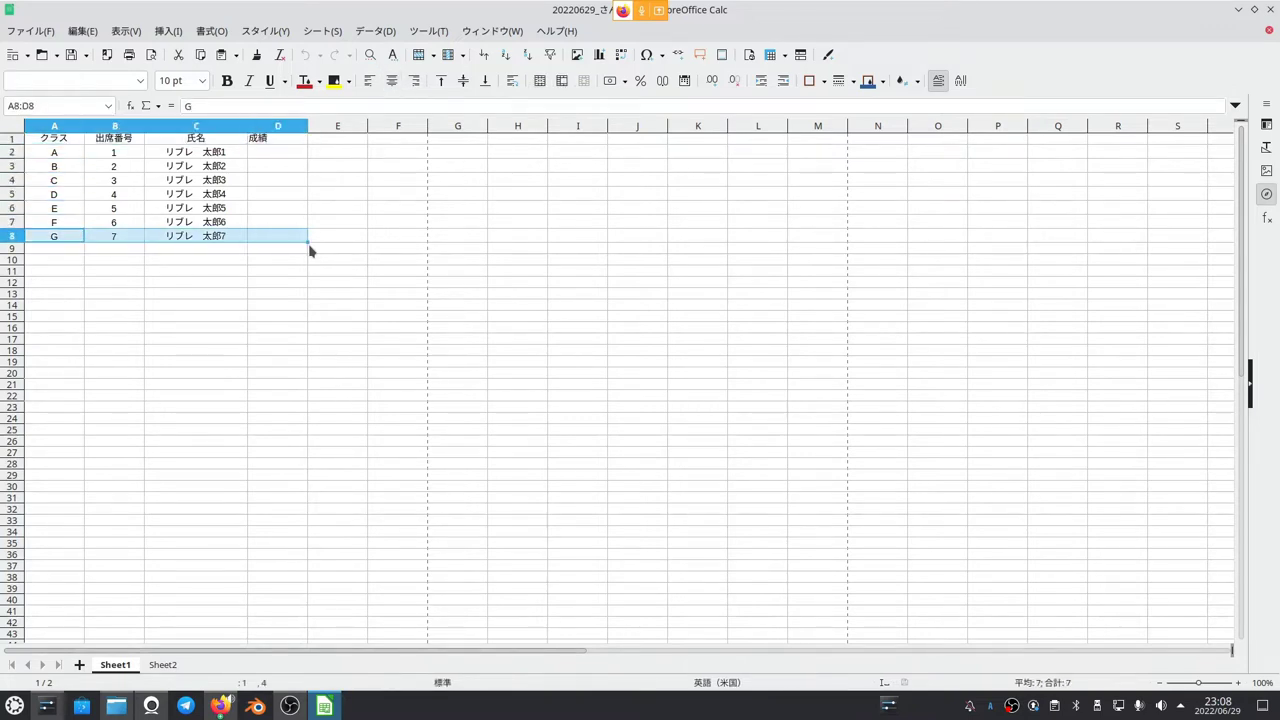
{"action": "key", "text": "shift+Left"}
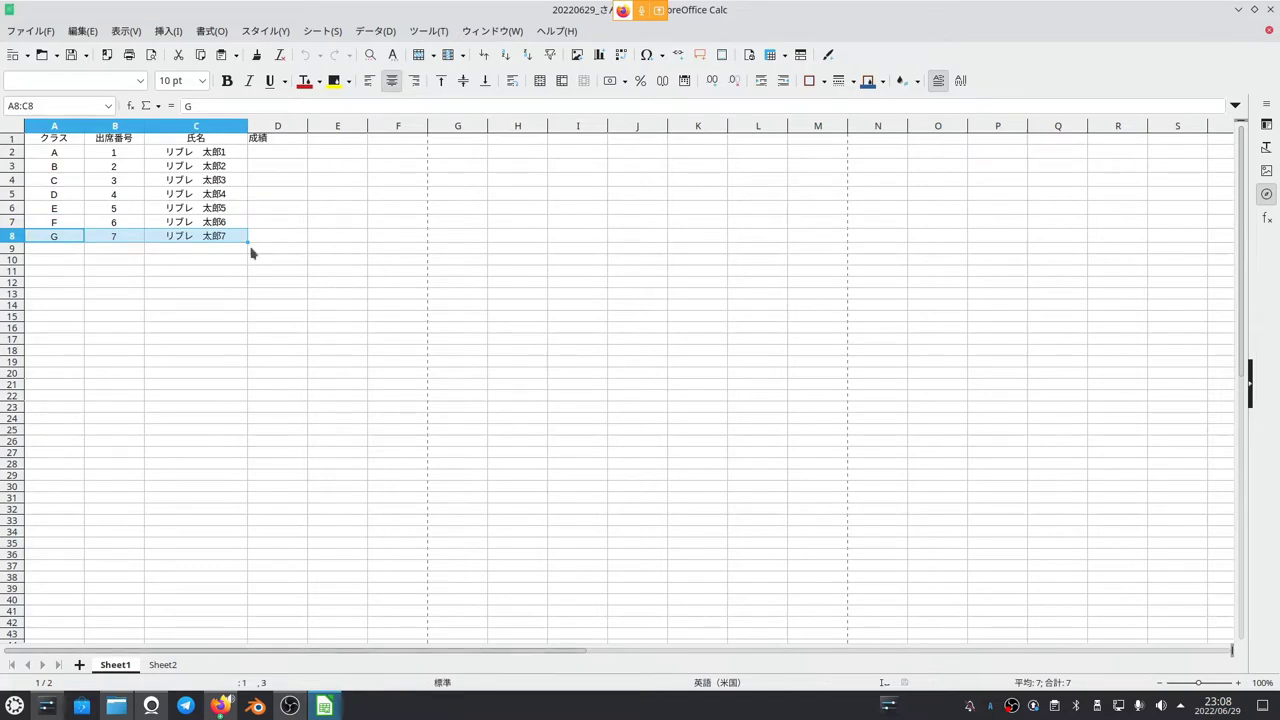
{"action": "left_click_drag", "start_coordinate": [247, 242], "coordinate": [245, 630]}
{"action": "left_click", "coordinate": [185, 380]}
{"action": "scroll", "coordinate": [132, 453], "scroll_direction": "up", "scroll_amount": 3}
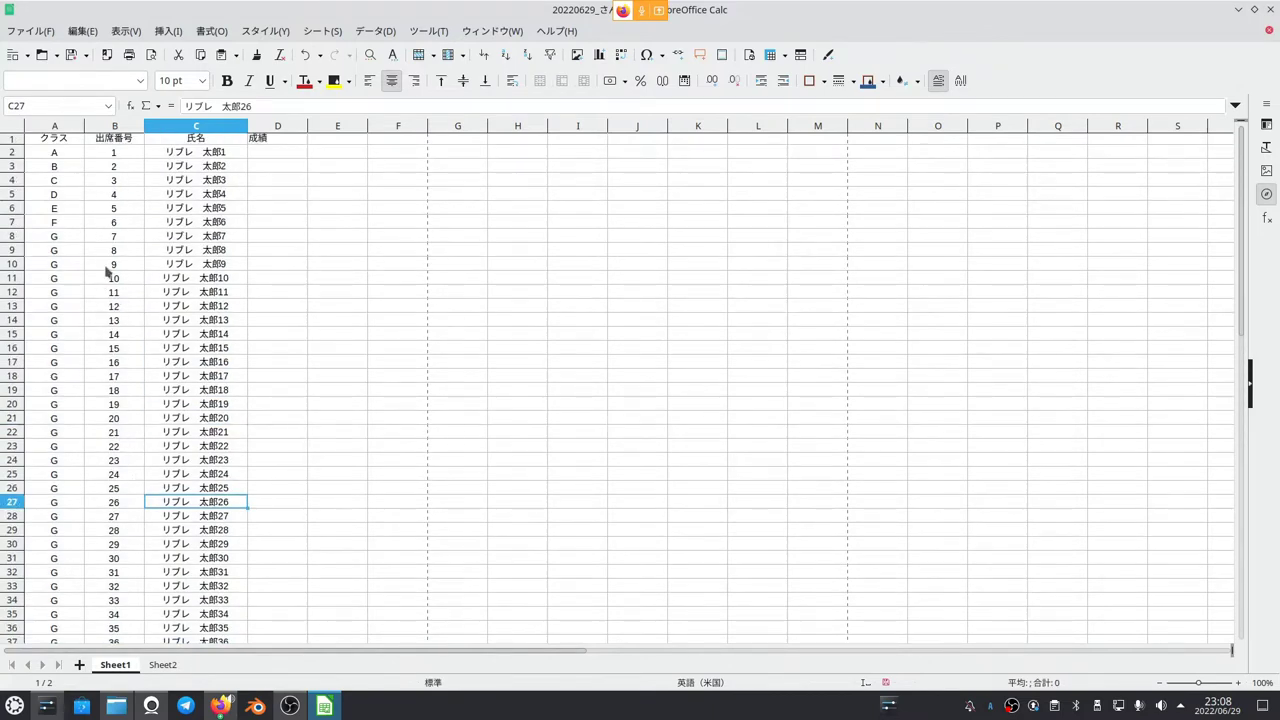
- Copy the header cells A1:D1 over the existing data in row 24, and undo the paste
{"action": "left_click_drag", "start_coordinate": [56, 140], "coordinate": [265, 143]}
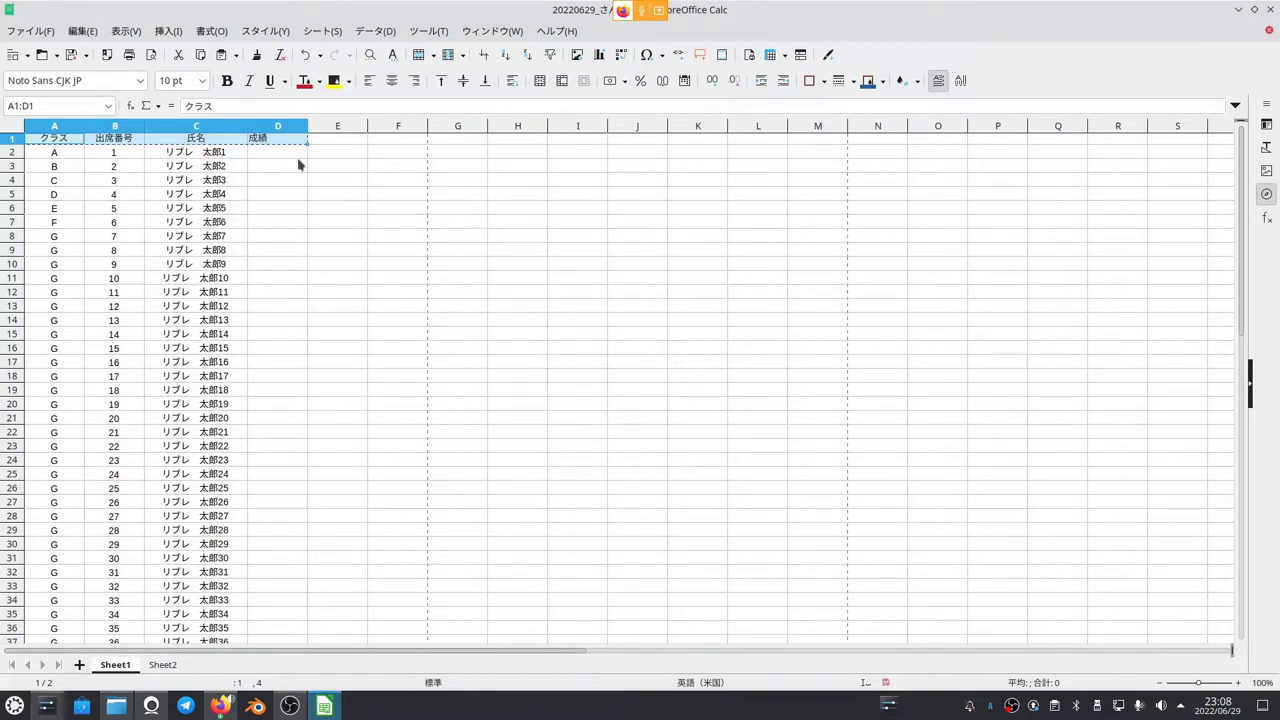
{"action": "key", "text": "ctrl+c"}
{"action": "left_click", "coordinate": [66, 466]}
{"action": "key", "text": "ctrl+v"}
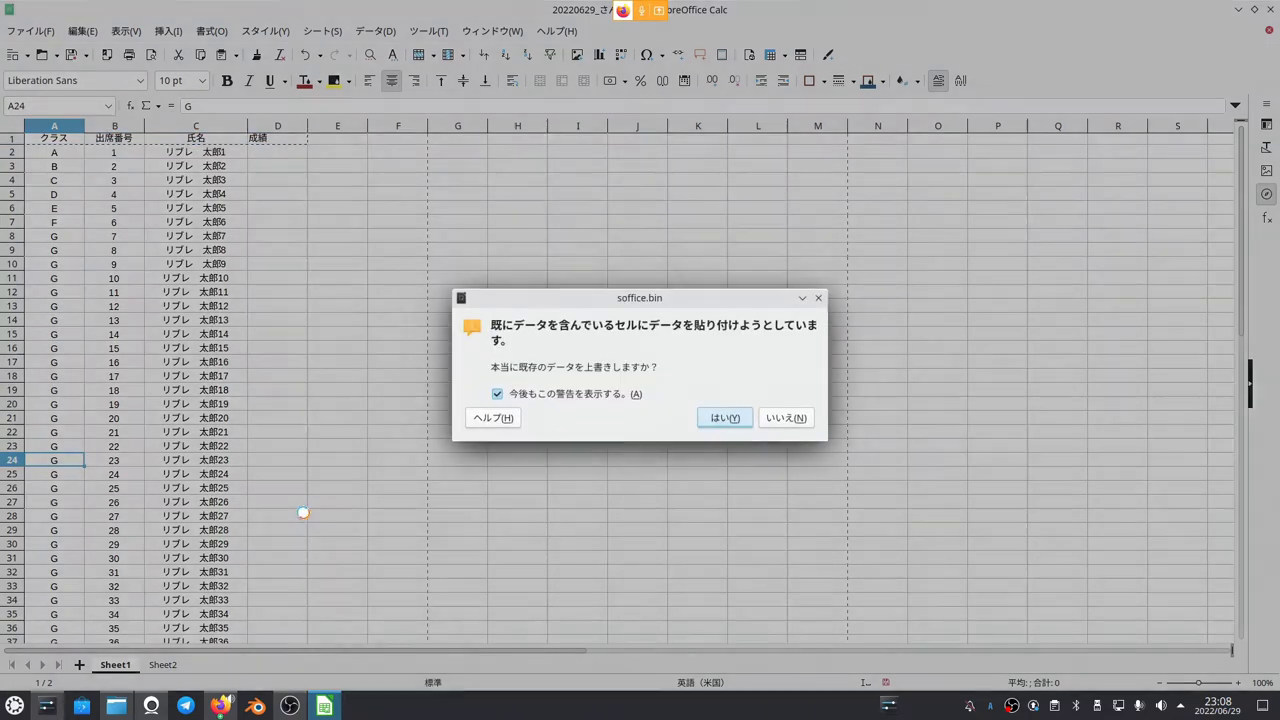
{"action": "left_click", "coordinate": [729, 419]}
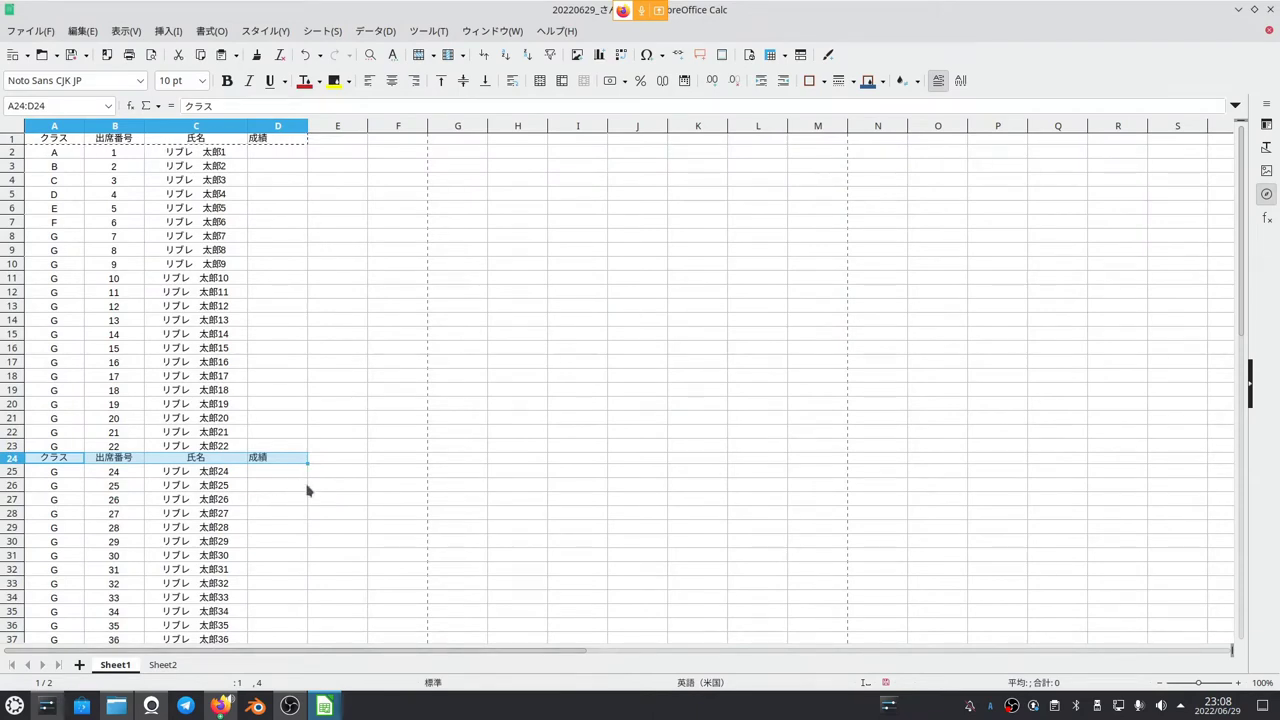
{"action": "key", "text": "ctrl+z"}
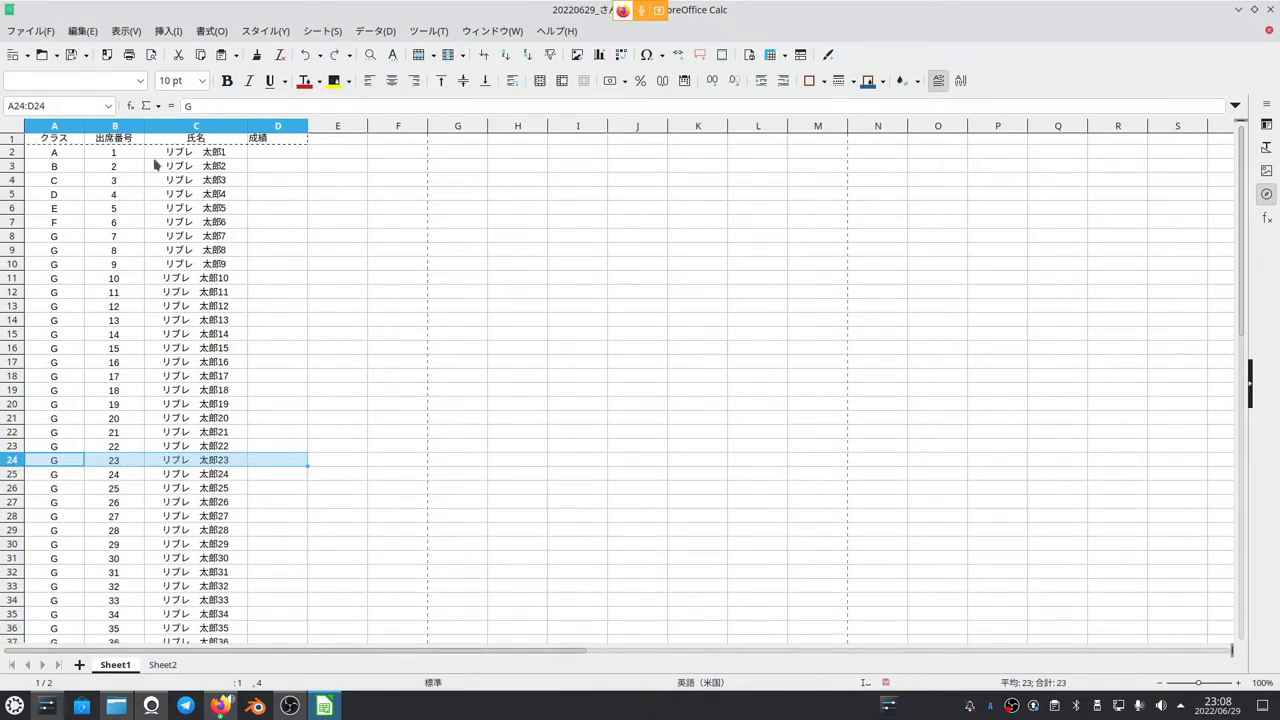
- Edit the sheet's print ranges so that header row $1 is the user-defined row to repeat
{"action": "left_click", "coordinate": [57, 139]}
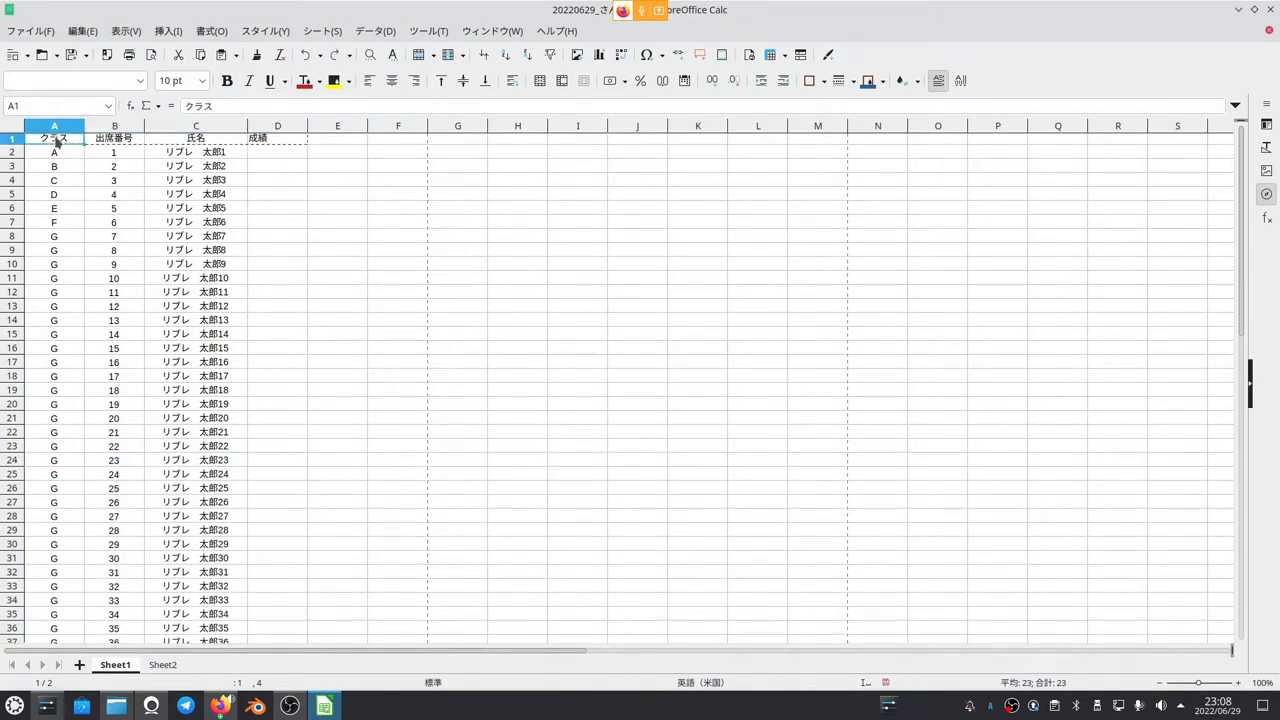
{"action": "left_click", "coordinate": [262, 182]}
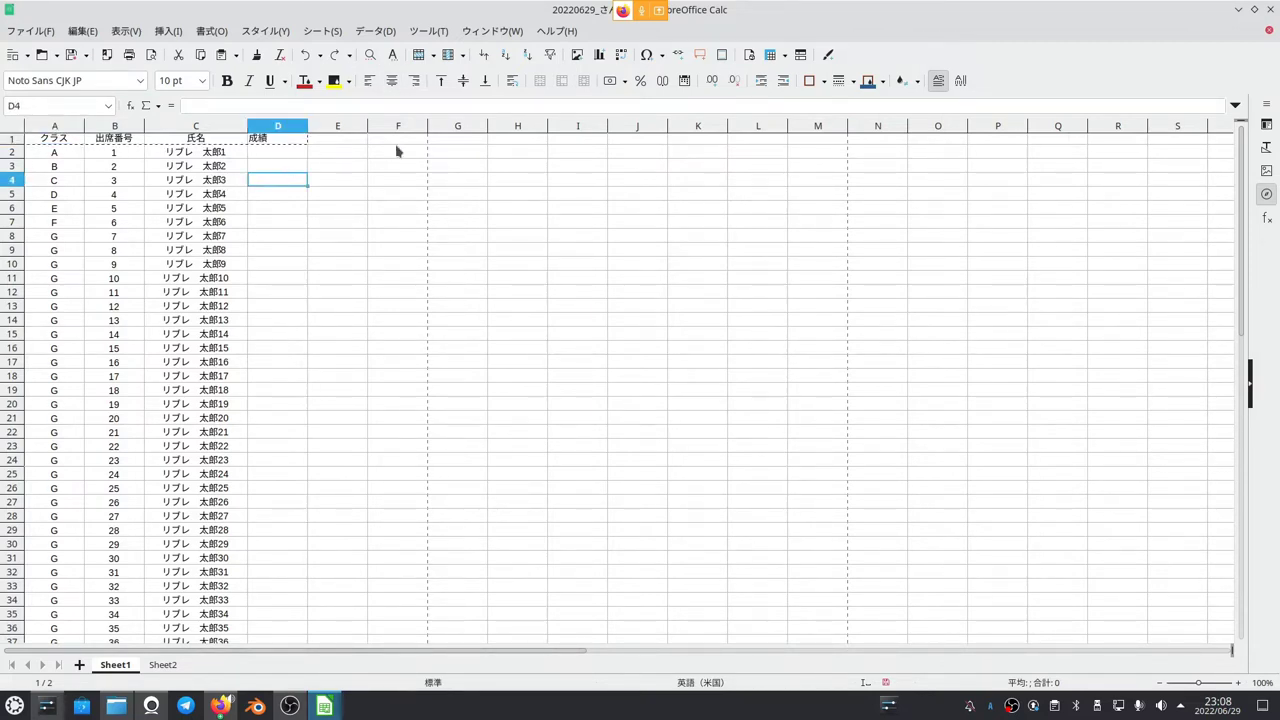
{"action": "left_click", "coordinate": [211, 31]}
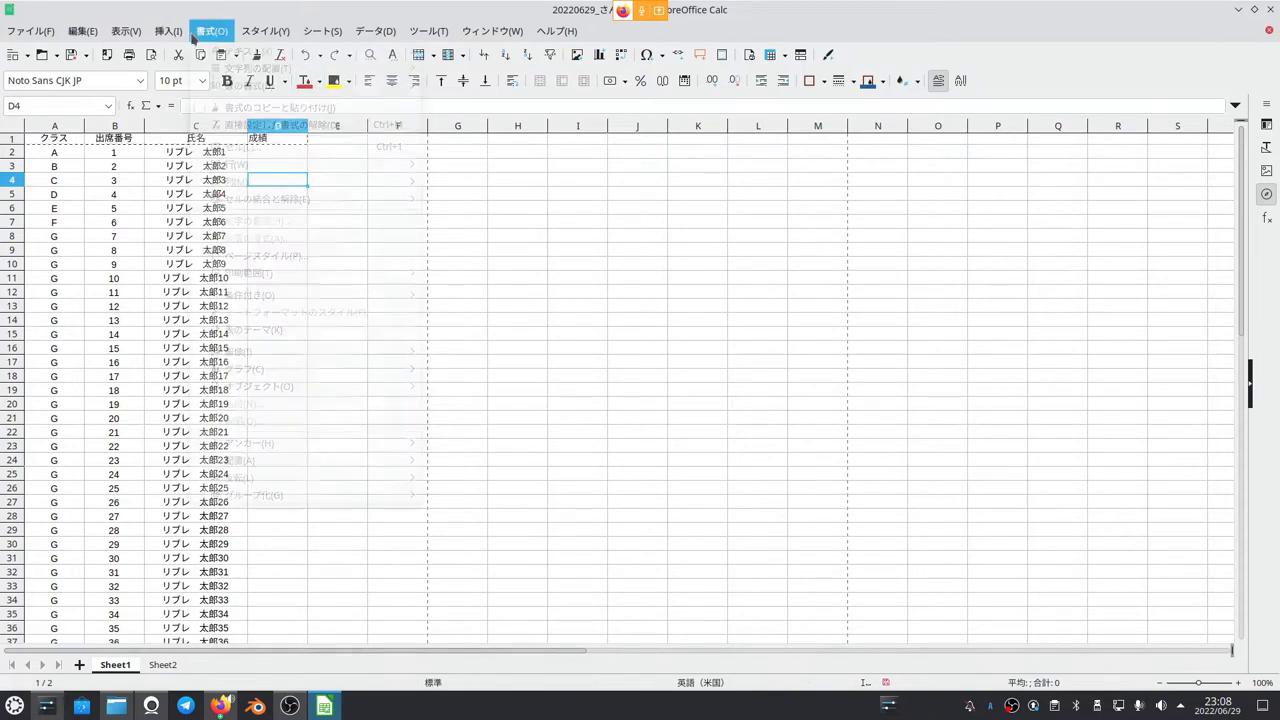
{"action": "mouse_move", "coordinate": [241, 182]}
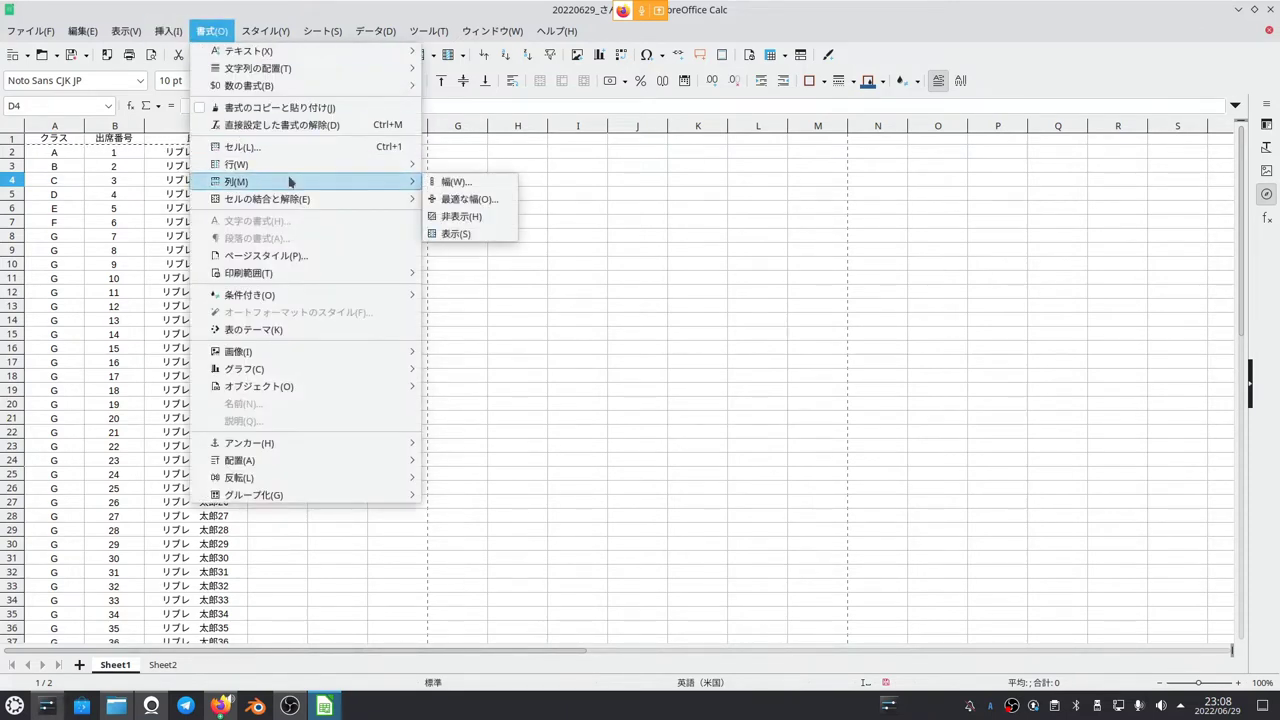
{"action": "mouse_move", "coordinate": [330, 275]}
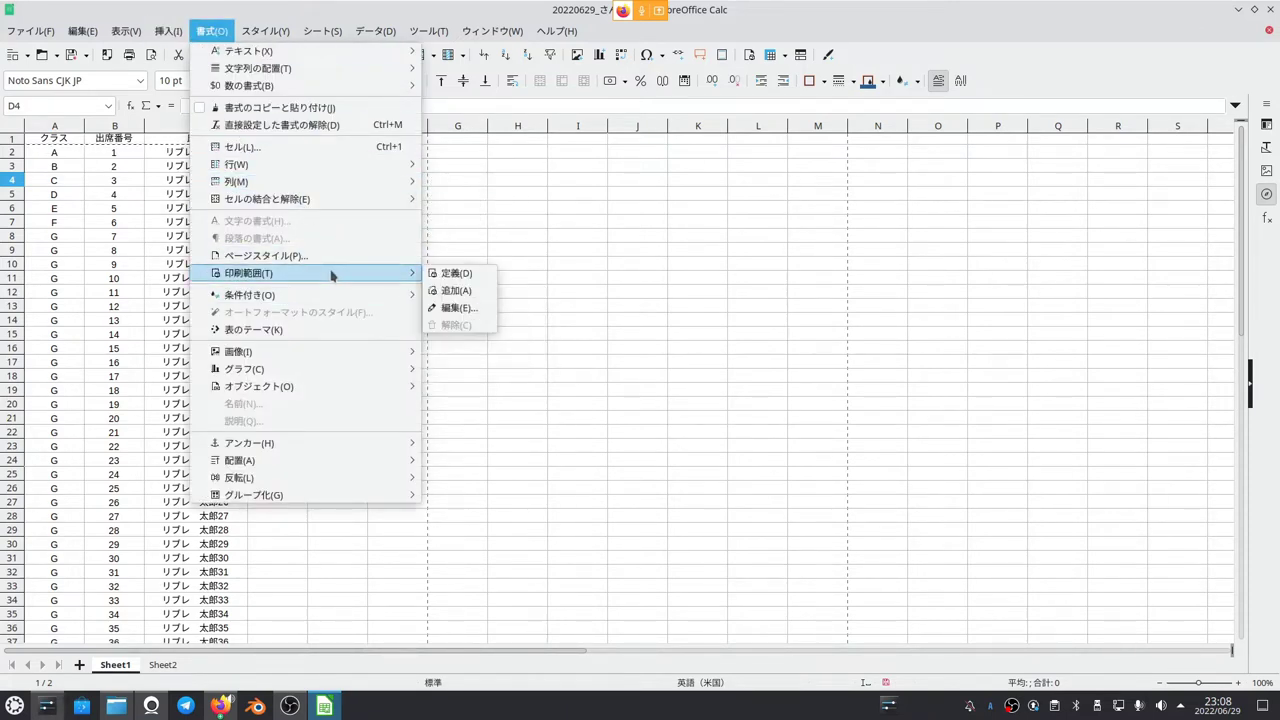
{"action": "left_click", "coordinate": [468, 309]}
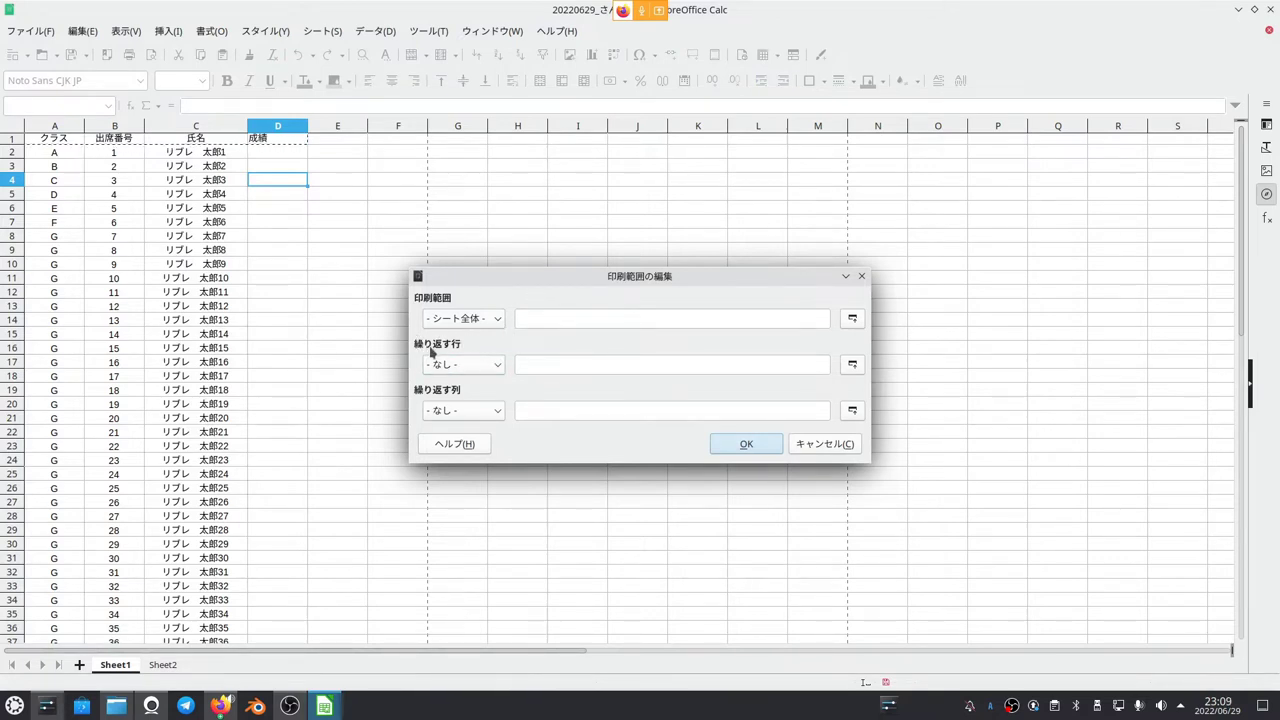
{"action": "left_click", "coordinate": [494, 366]}
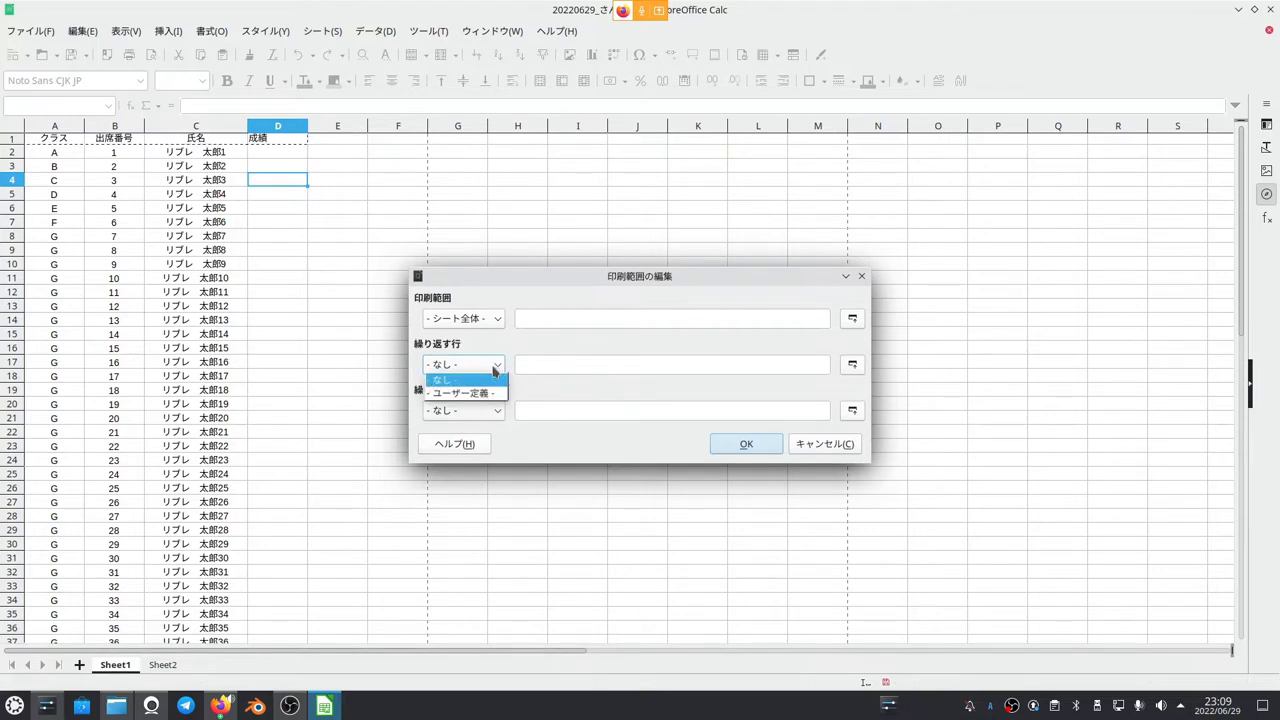
{"action": "left_click", "coordinate": [490, 393]}
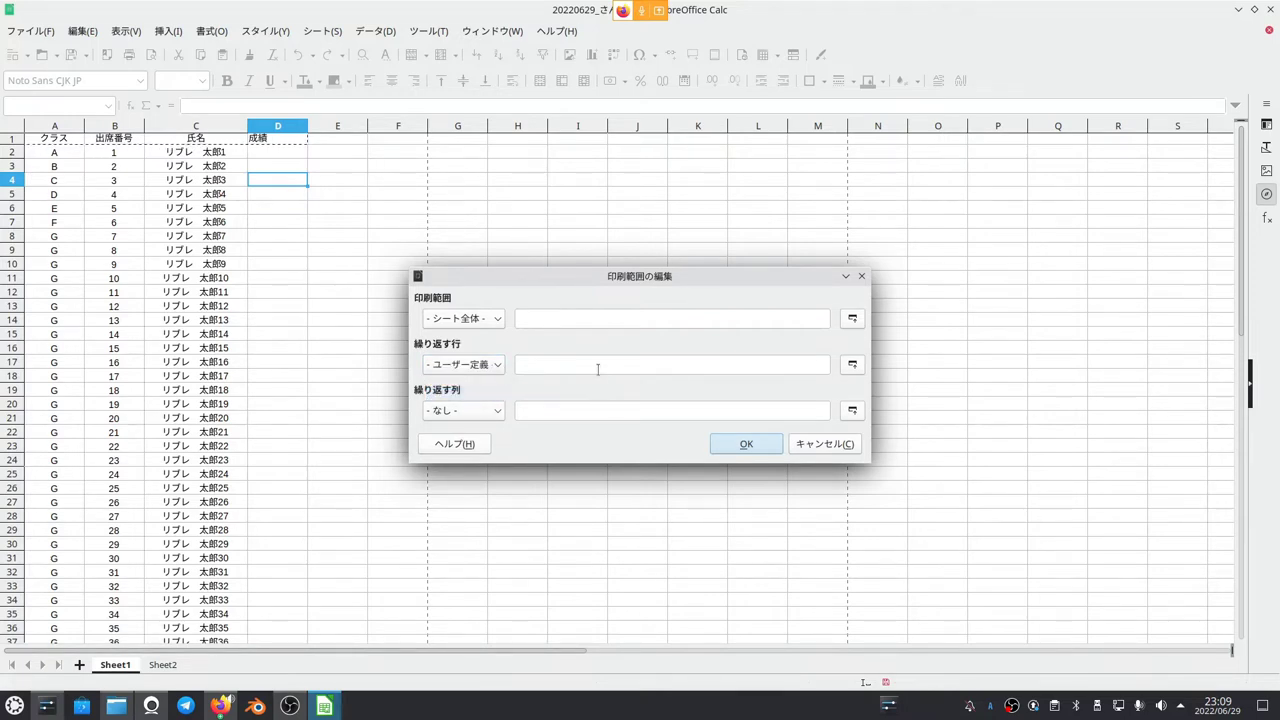
{"action": "left_click", "coordinate": [598, 366]}
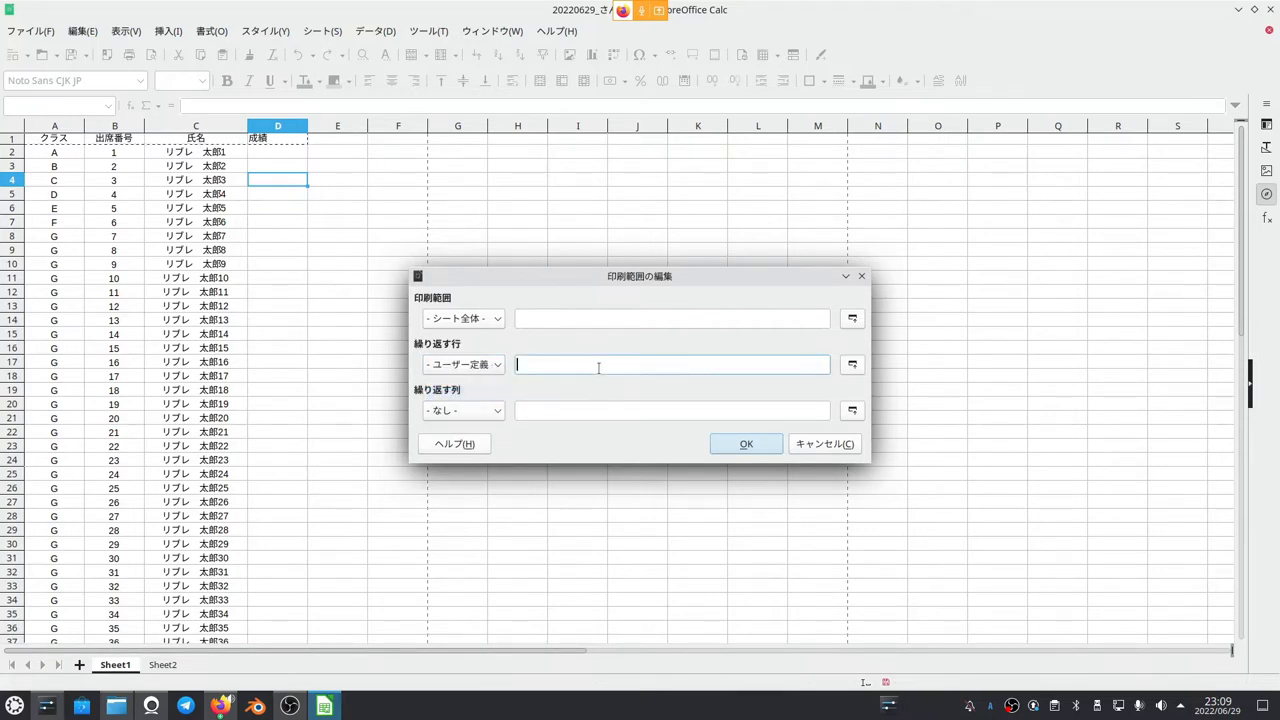
{"action": "left_click", "coordinate": [852, 365]}
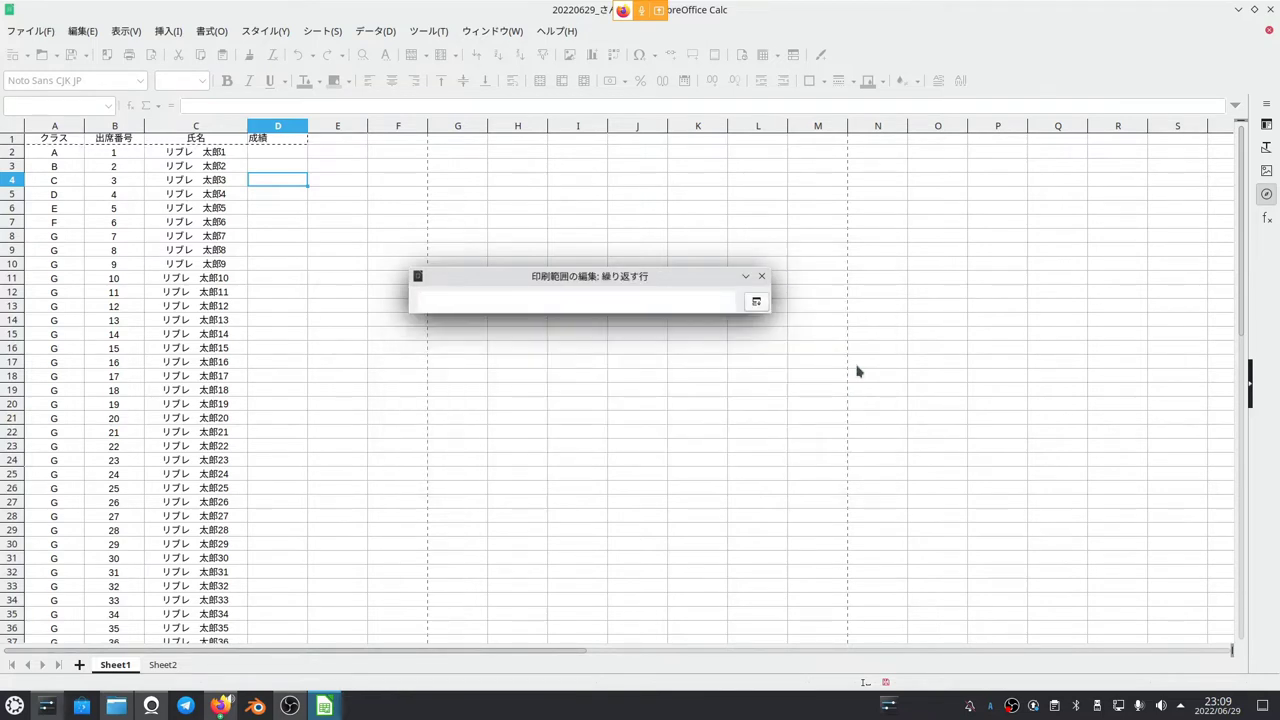
{"action": "left_click", "coordinate": [66, 143]}
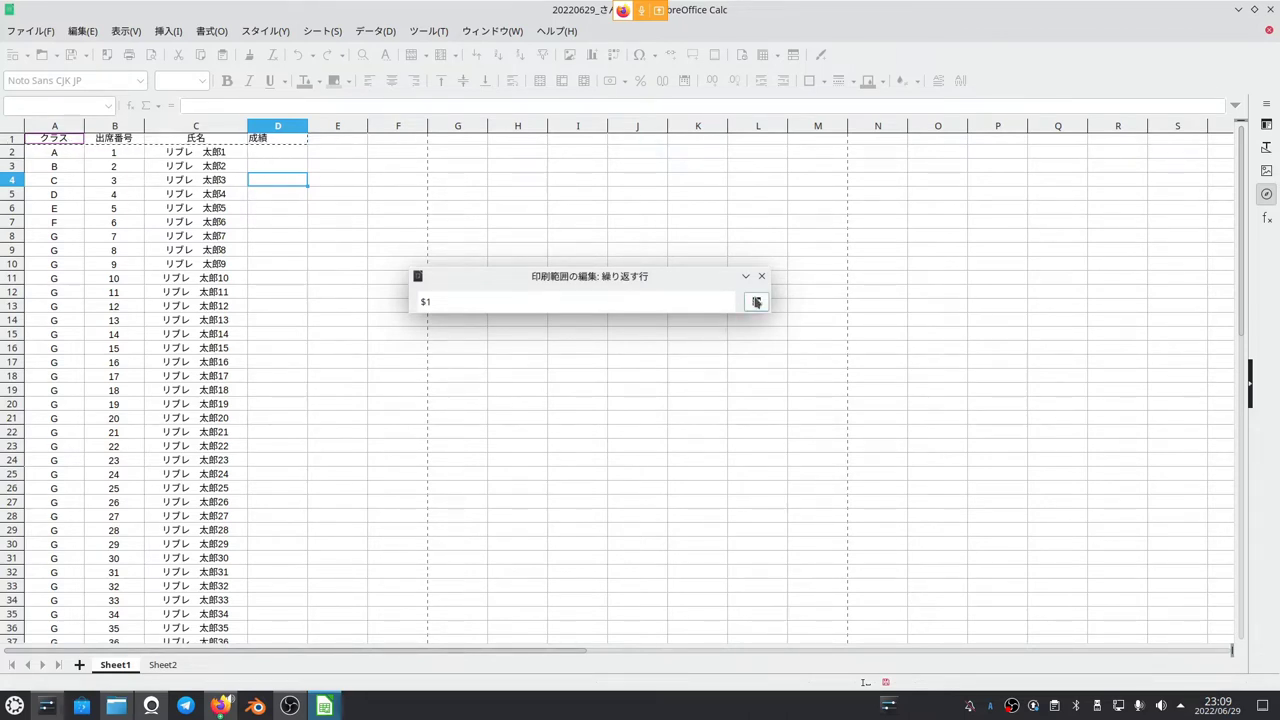
{"action": "left_click", "coordinate": [758, 302]}
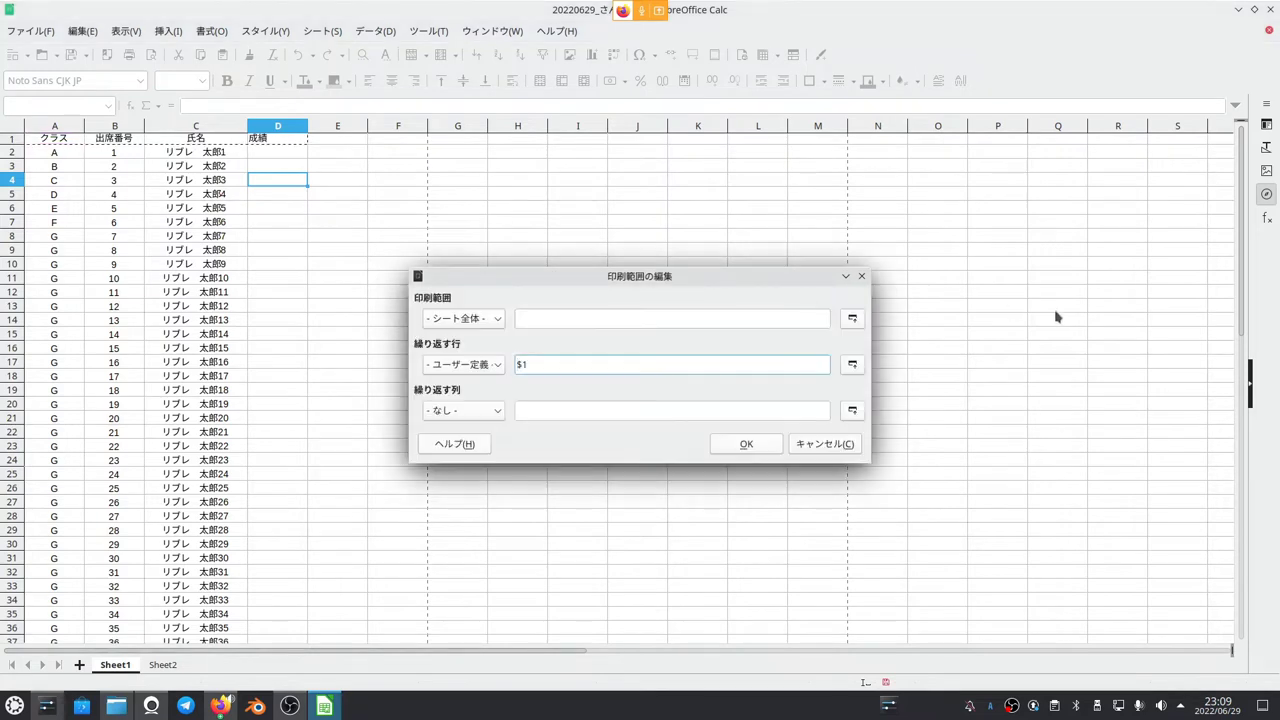
{"action": "left_click", "coordinate": [746, 444]}
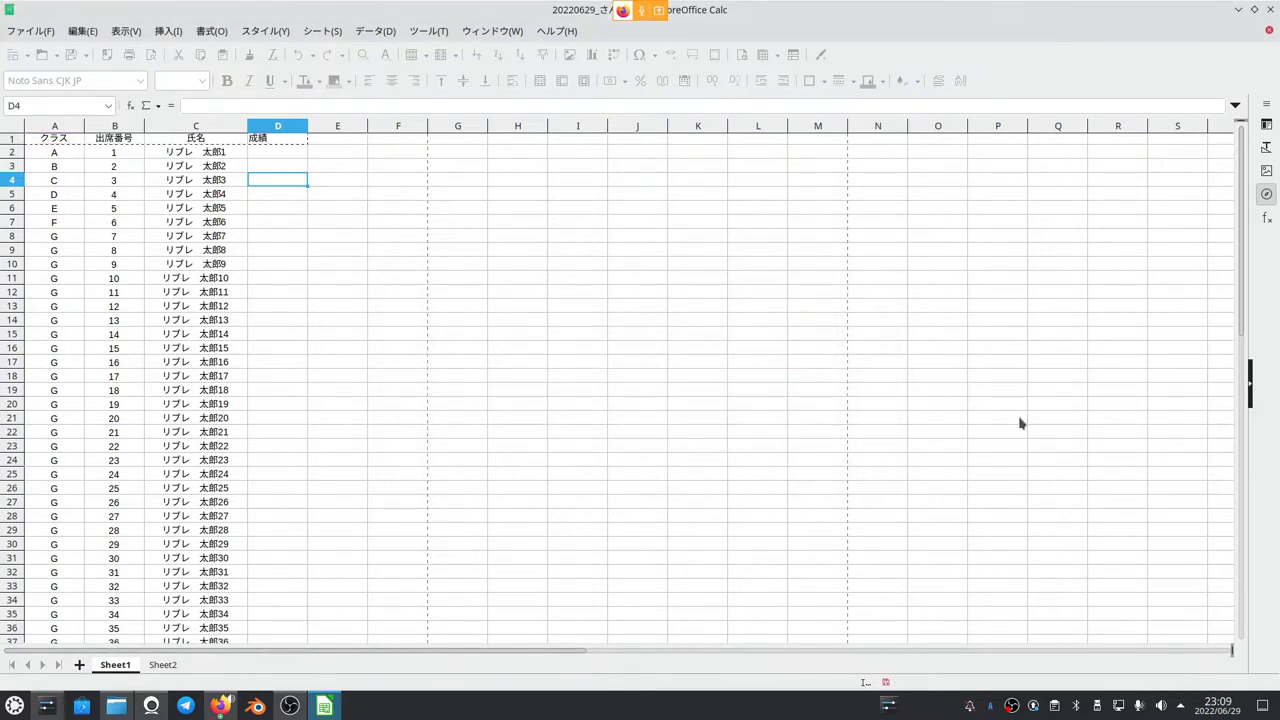
- Check the heading row on both pages in the print preview, and close the preview
{"action": "left_click", "coordinate": [440, 251]}
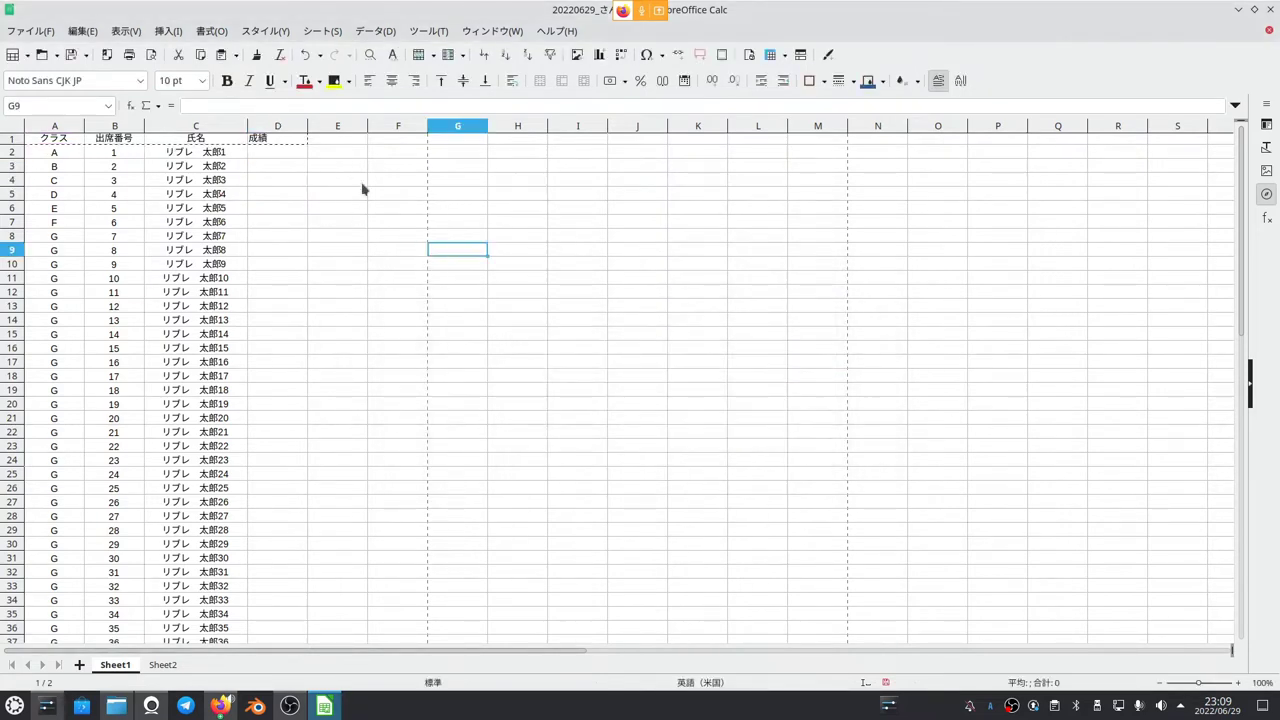
{"action": "left_click", "coordinate": [151, 55]}
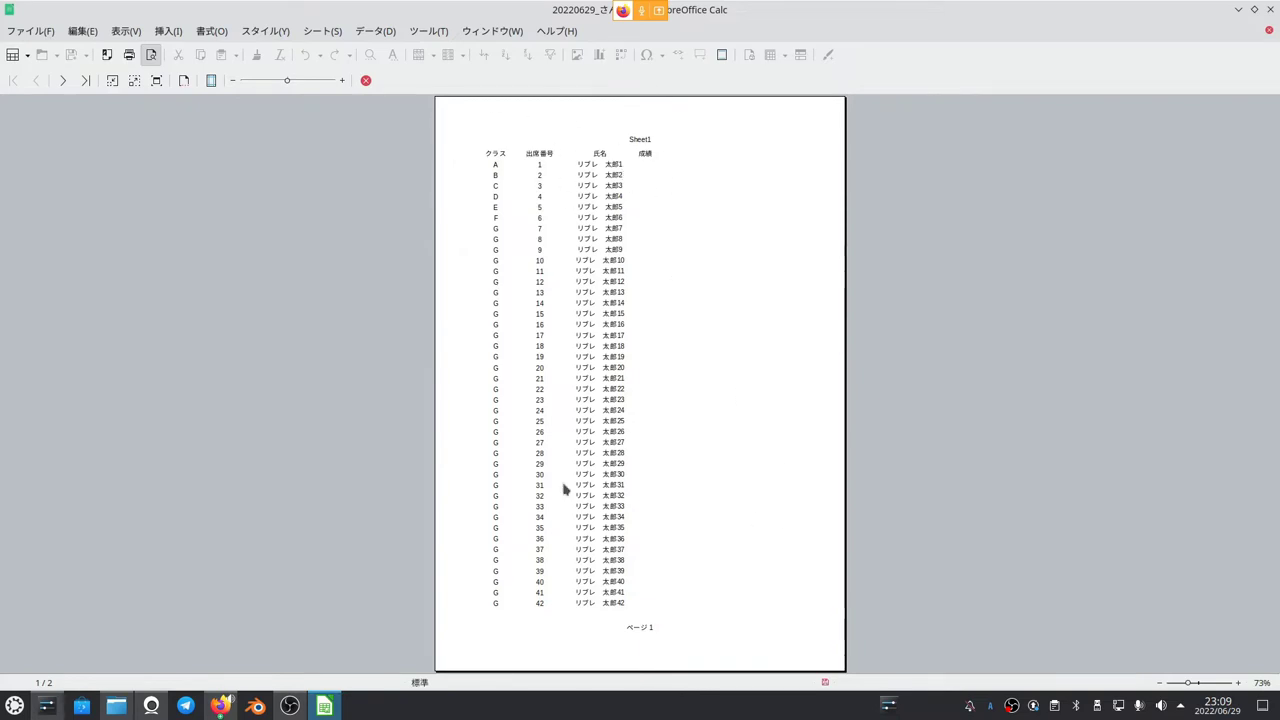
{"action": "left_click", "coordinate": [63, 80]}
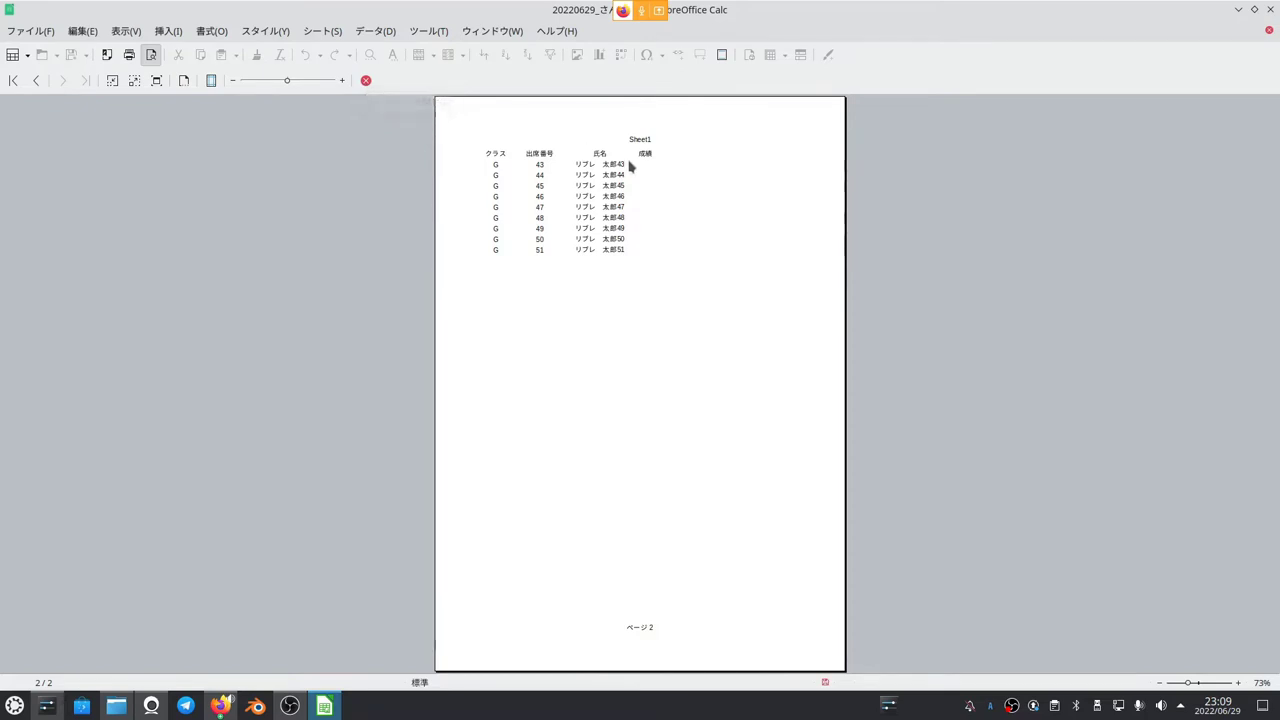
{"action": "left_click", "coordinate": [367, 82]}
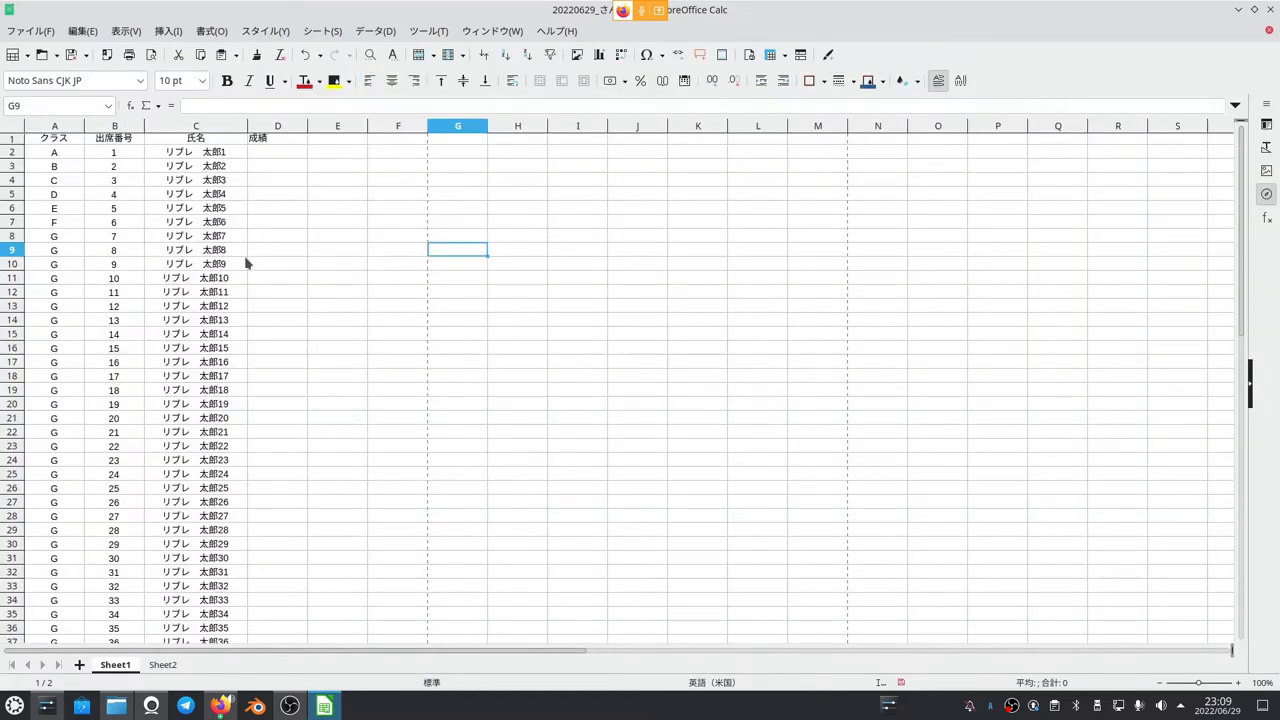
- Undo the fill of the student rows below row 8, and redo it
{"action": "left_click", "coordinate": [243, 254]}
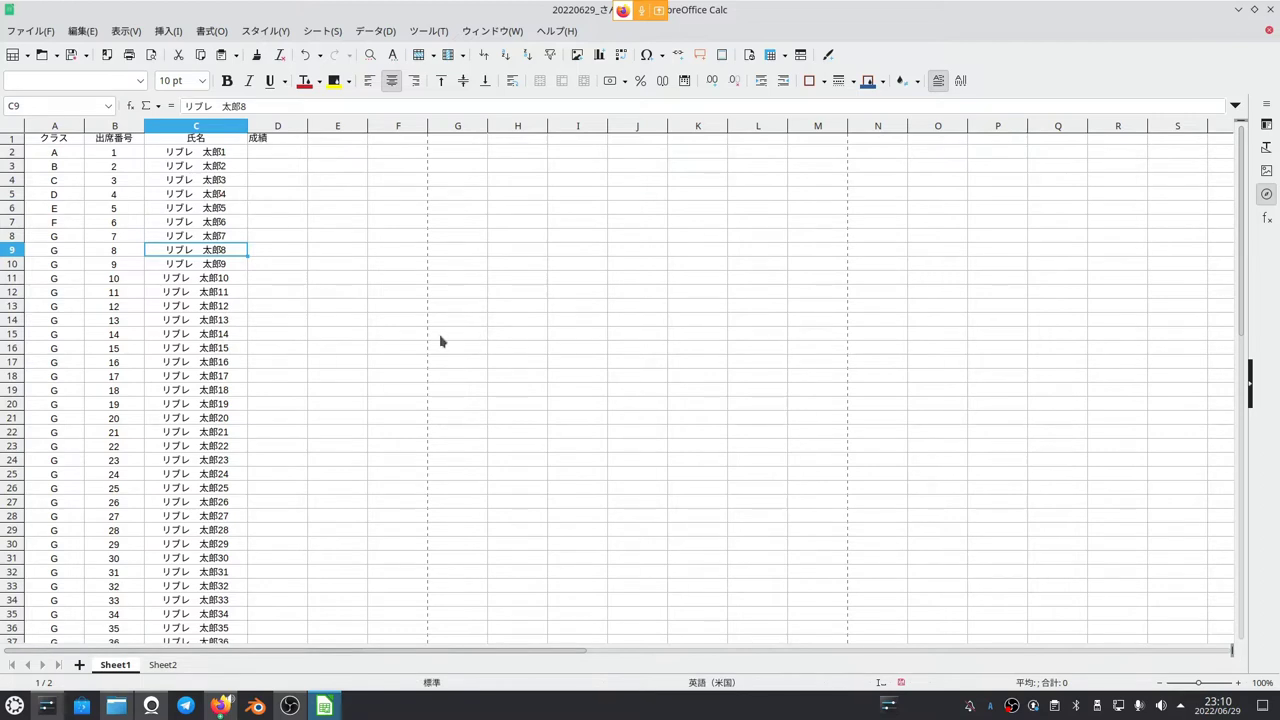
{"action": "left_click", "coordinate": [234, 306]}
{"action": "key", "text": "ctrl+z"}
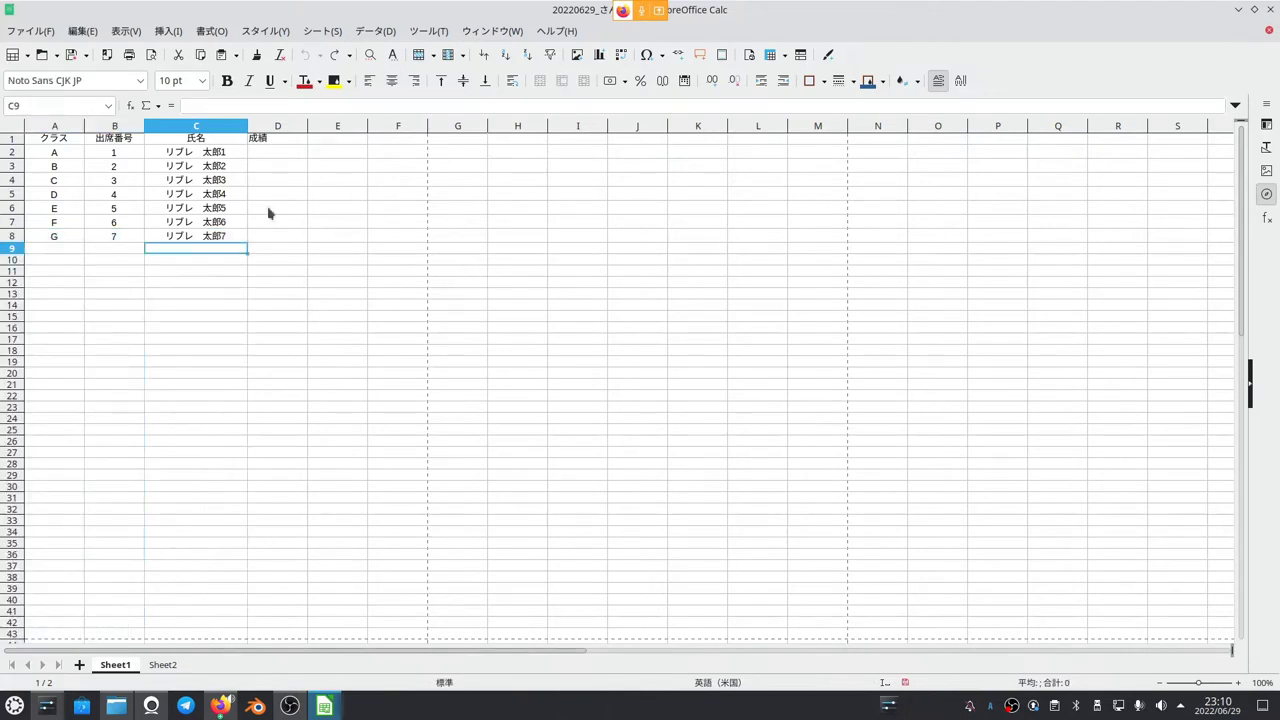
{"action": "left_click", "coordinate": [212, 196]}
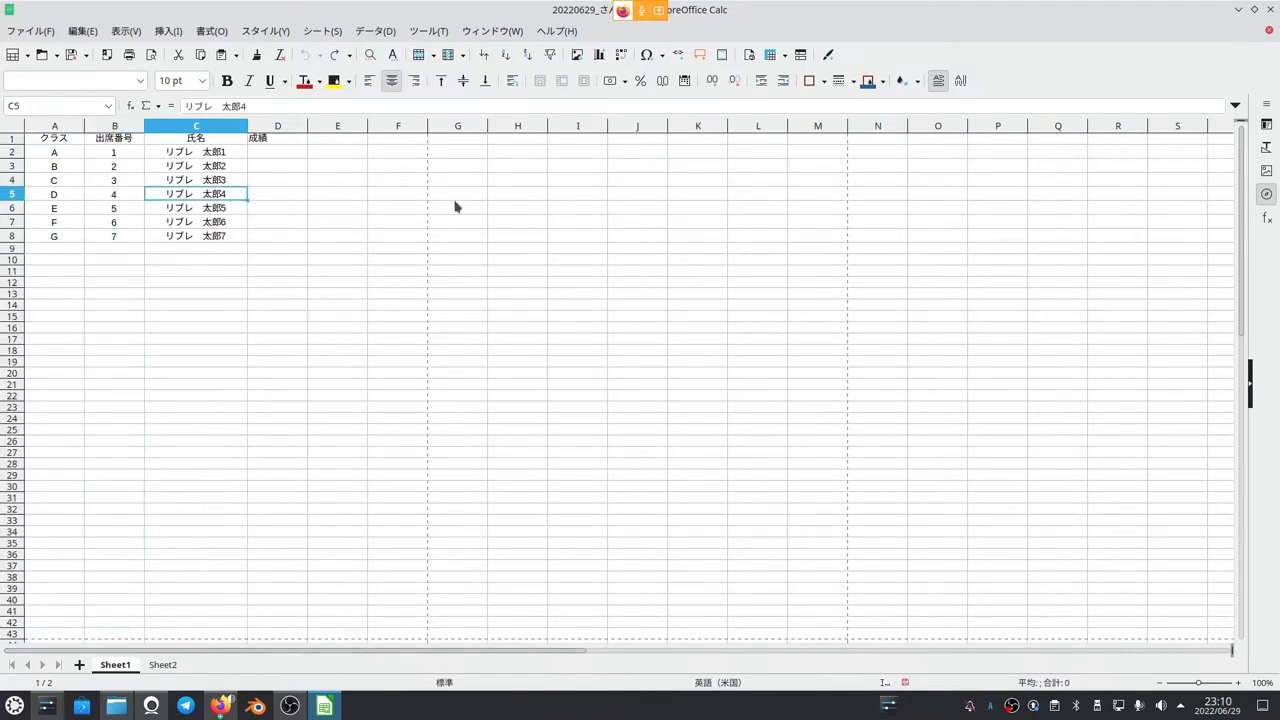
{"action": "left_click", "coordinate": [455, 206]}
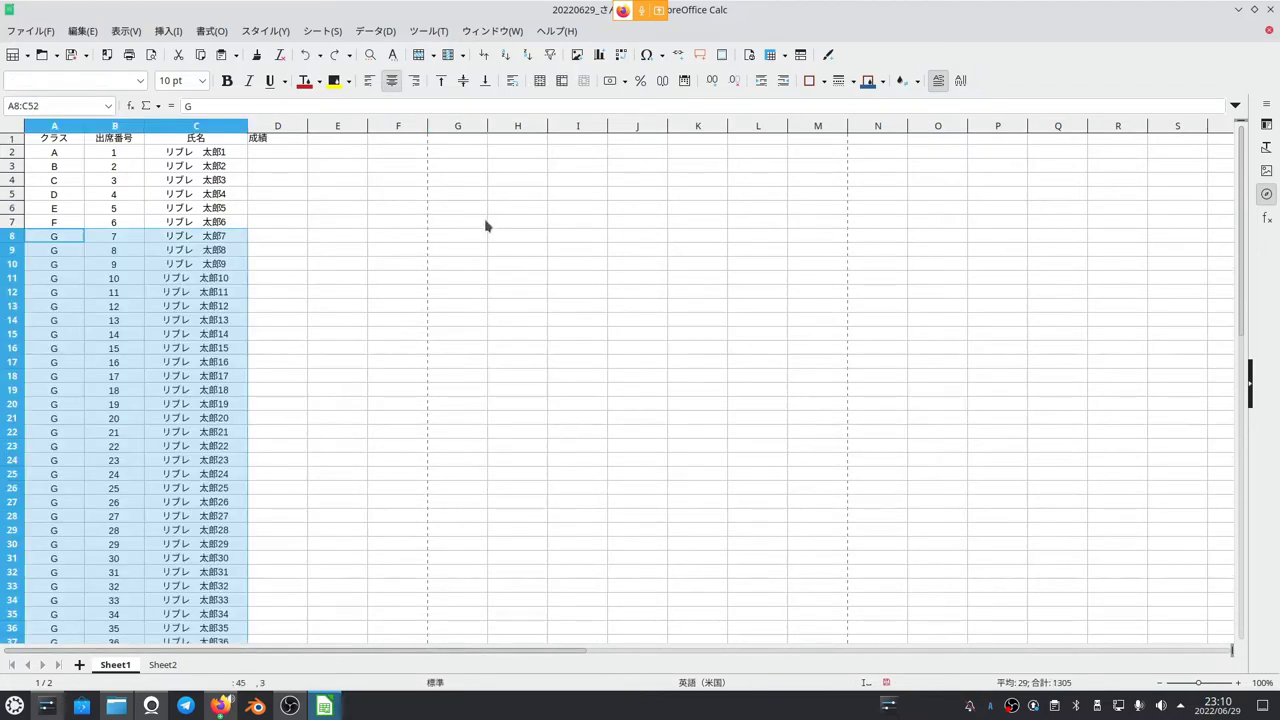
{"action": "left_click", "coordinate": [395, 194]}
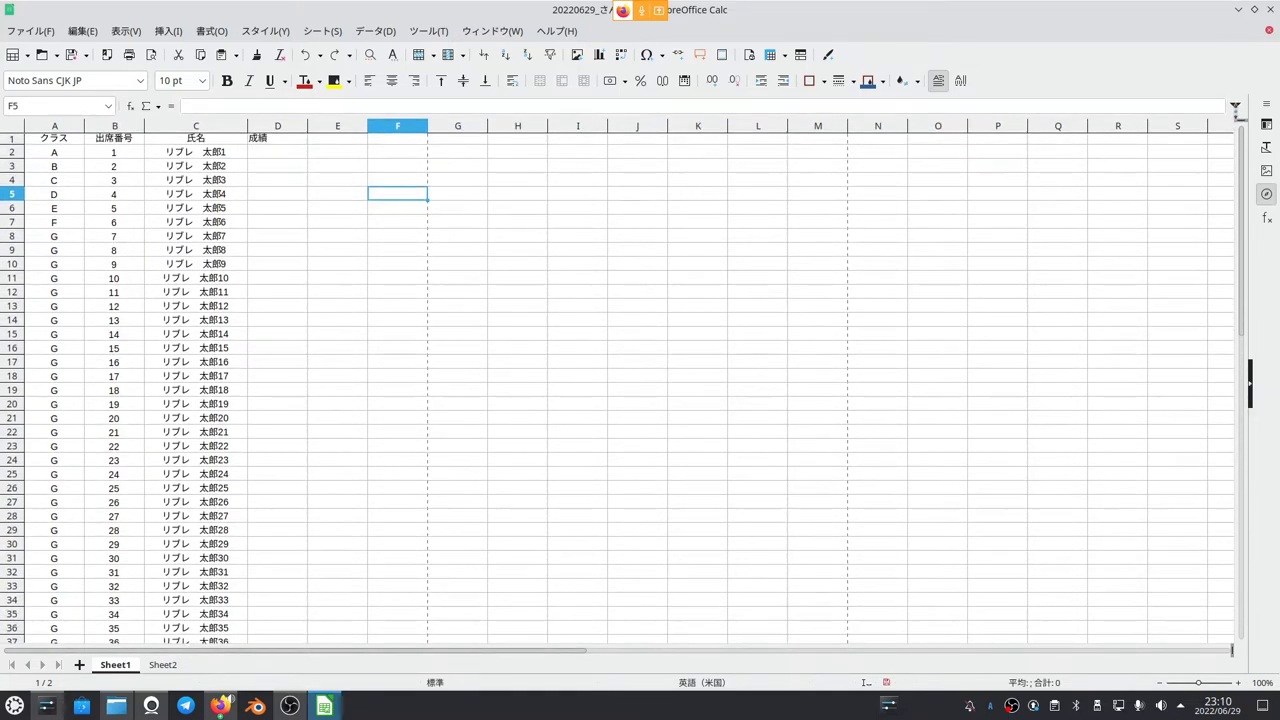
{"action": "left_click", "coordinate": [170, 140]}
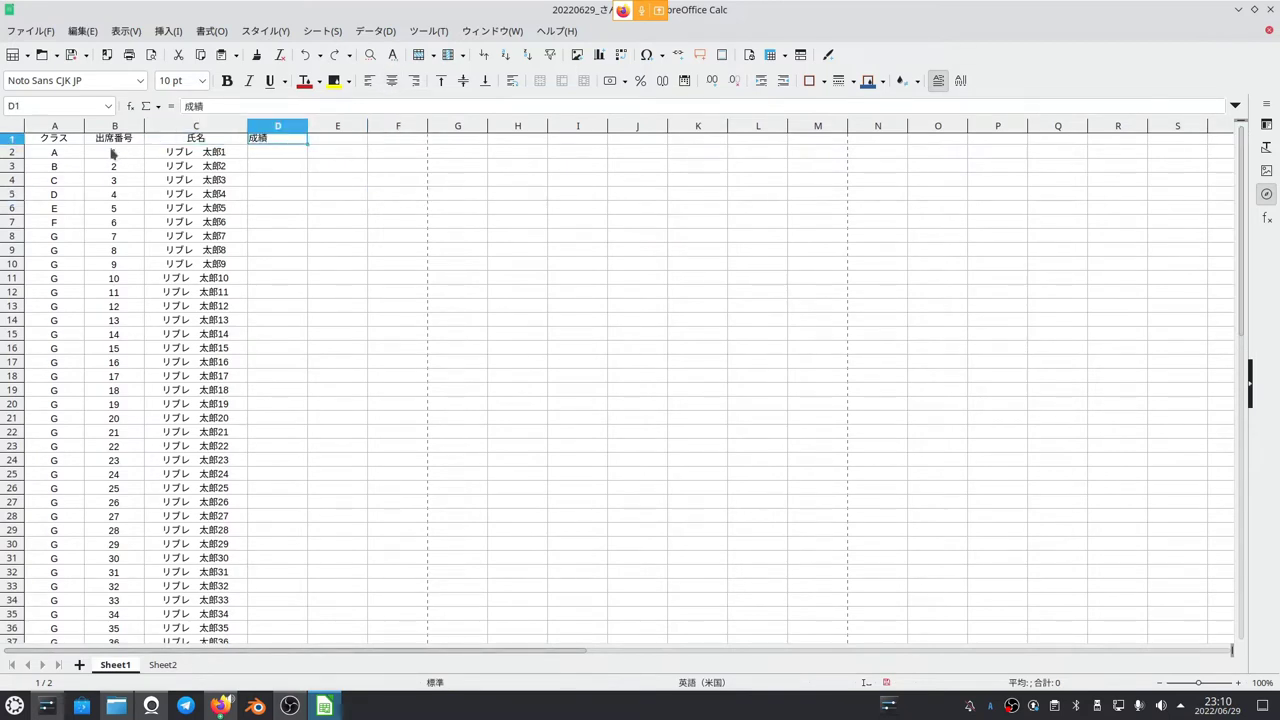
- Select the header cells A1:D1 and look through the student list to see whether the headings stay in view
{"action": "left_click_drag", "start_coordinate": [52, 144], "coordinate": [270, 146]}
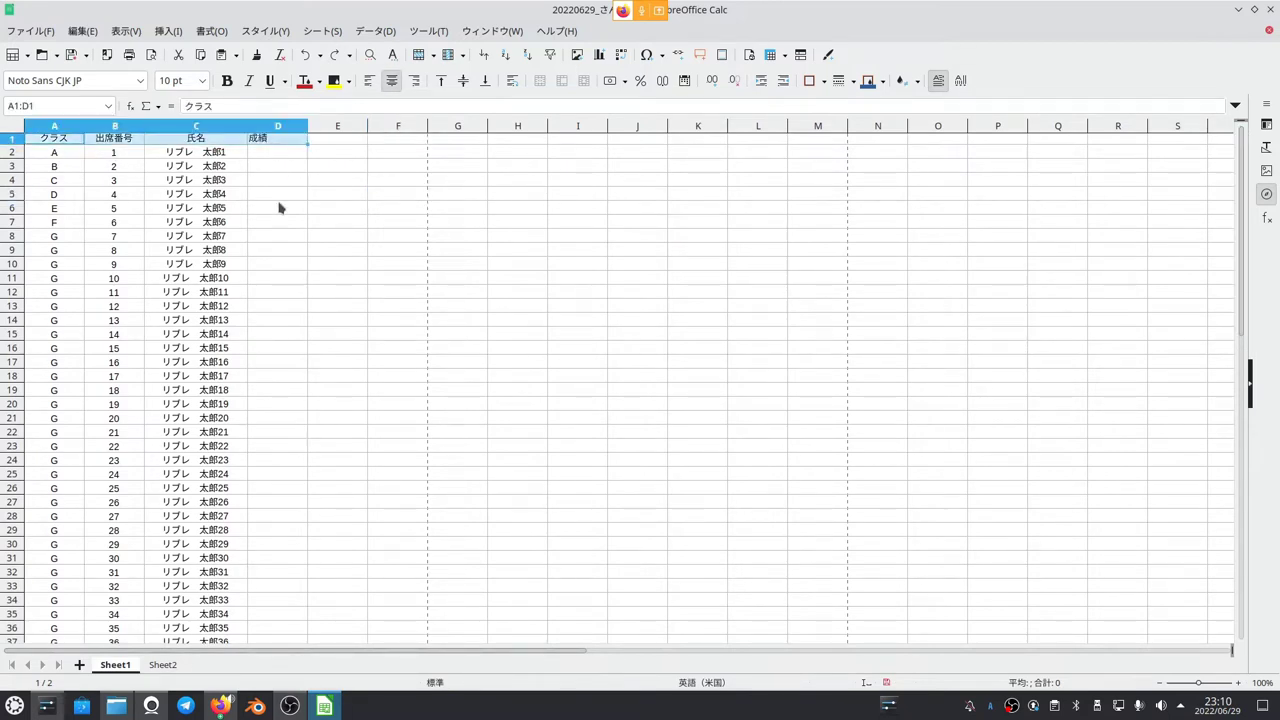
{"action": "scroll", "coordinate": [280, 265], "scroll_direction": "down", "scroll_amount": 13}
{"action": "scroll", "coordinate": [268, 330], "scroll_direction": "up", "scroll_amount": 8}
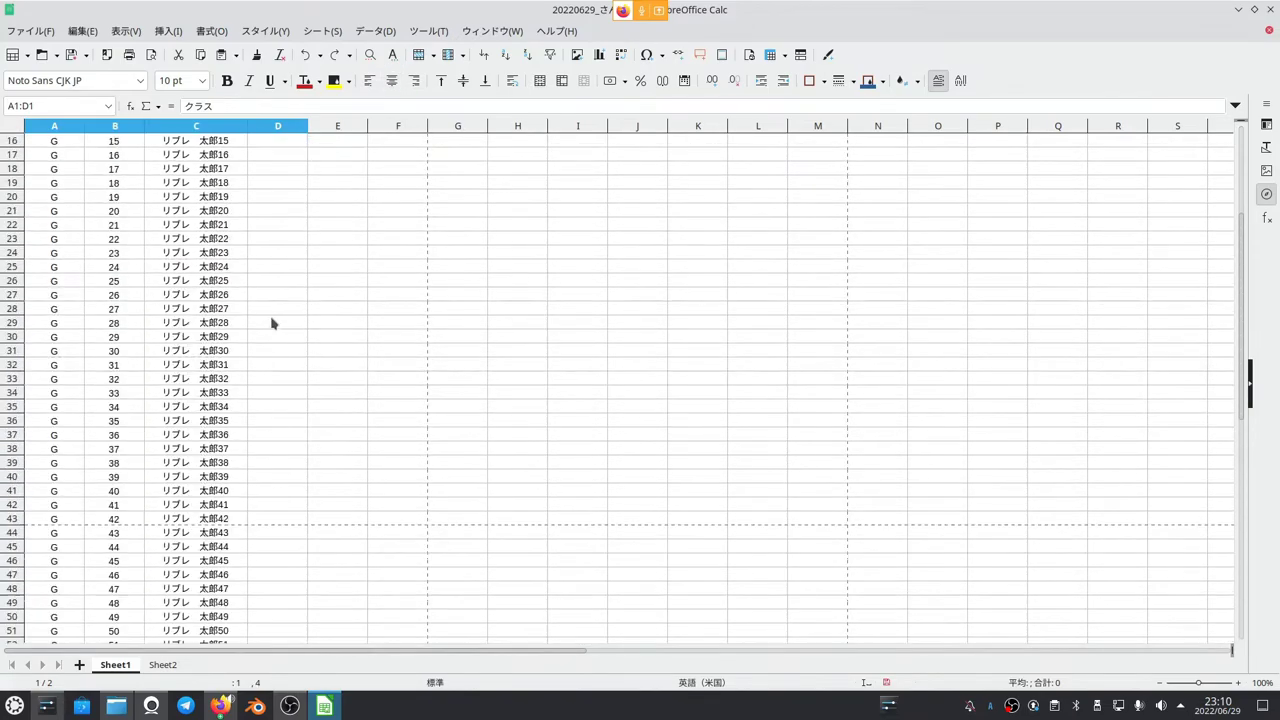
{"action": "scroll", "coordinate": [271, 320], "scroll_direction": "up", "scroll_amount": 5}
{"action": "scroll", "coordinate": [251, 391], "scroll_direction": "down", "scroll_amount": 8}
{"action": "scroll", "coordinate": [250, 383], "scroll_direction": "up", "scroll_amount": 9}
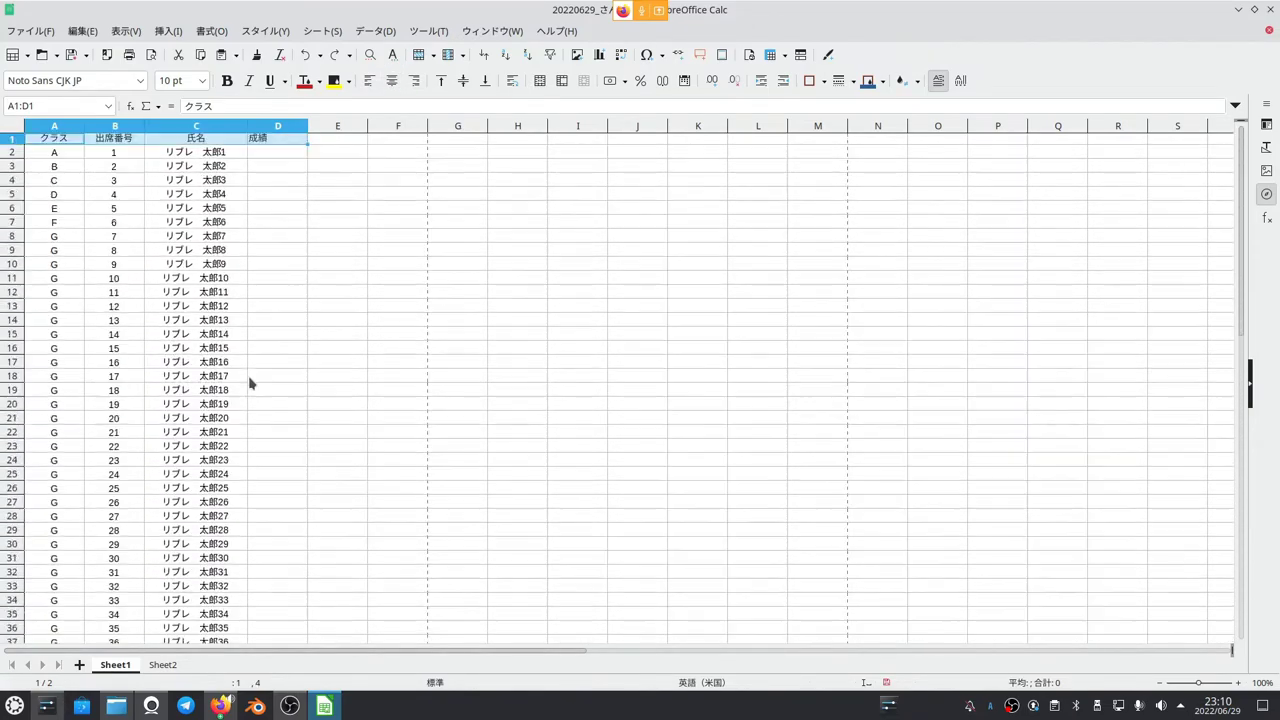
{"action": "left_click", "coordinate": [288, 349]}
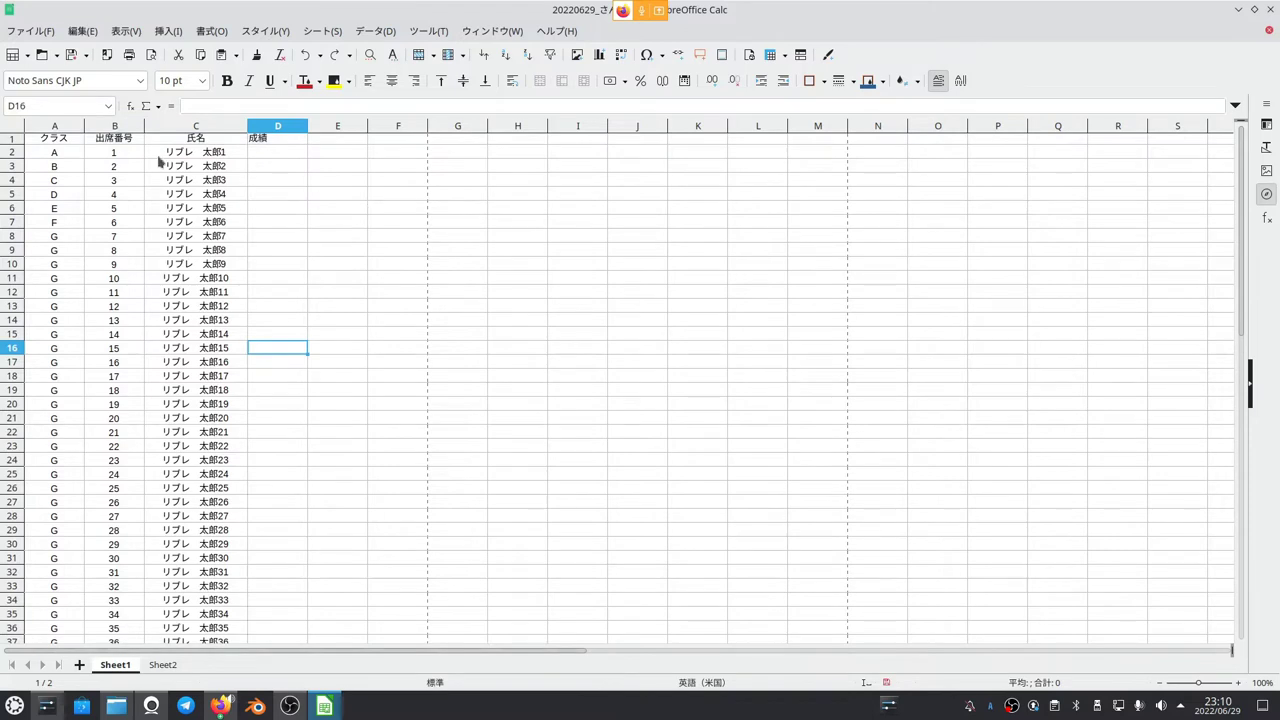
- Split the sheet window at cell C3, above row 3 and before column C
{"action": "left_click", "coordinate": [195, 165]}
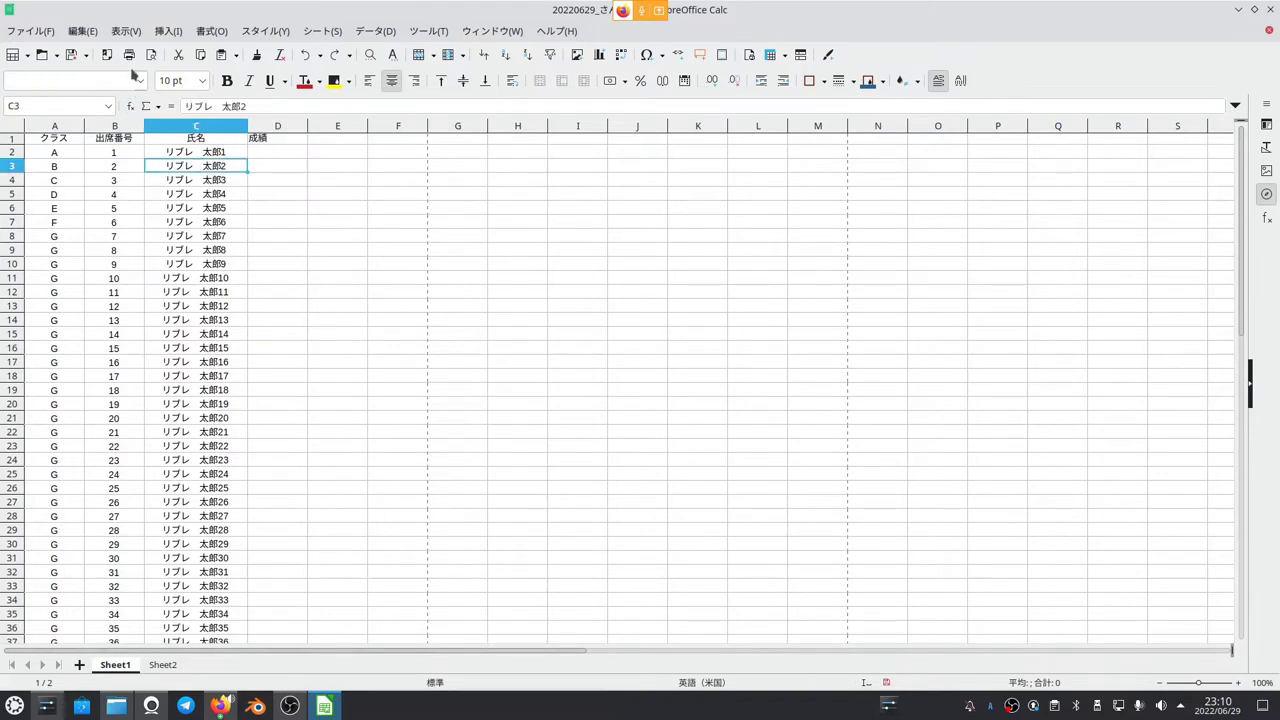
{"action": "left_click", "coordinate": [135, 31]}
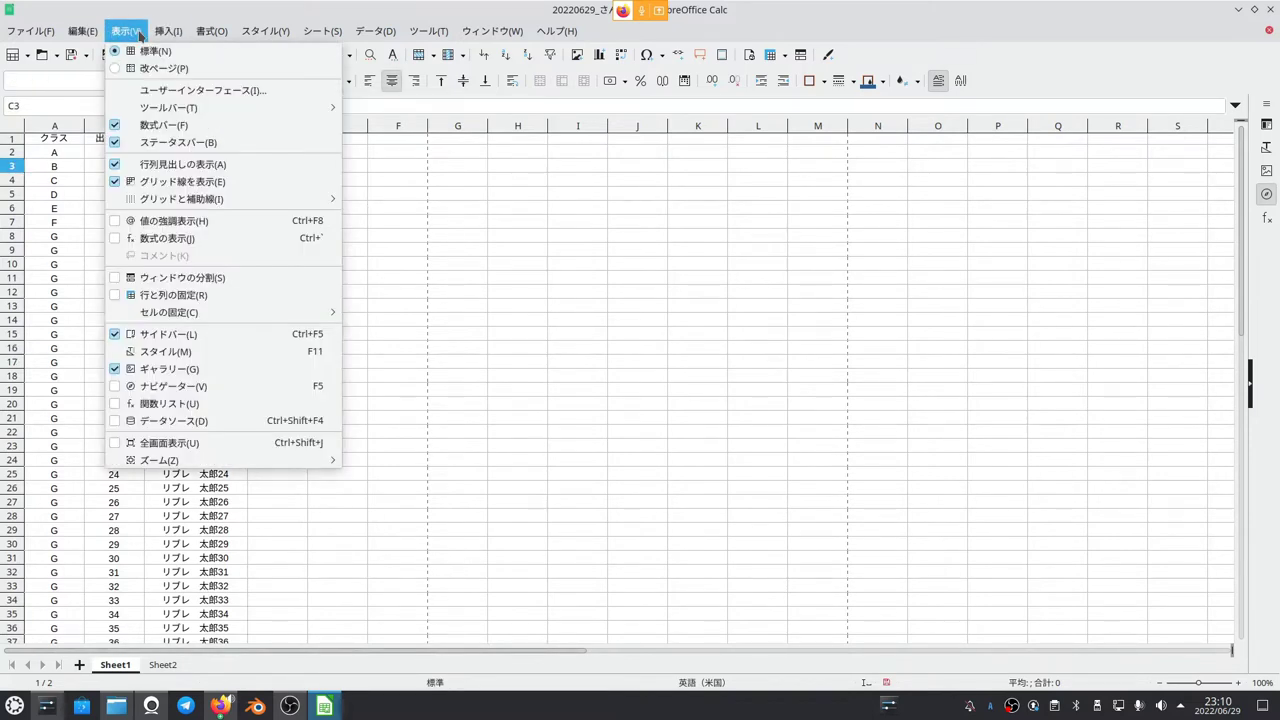
{"action": "left_click", "coordinate": [195, 280]}
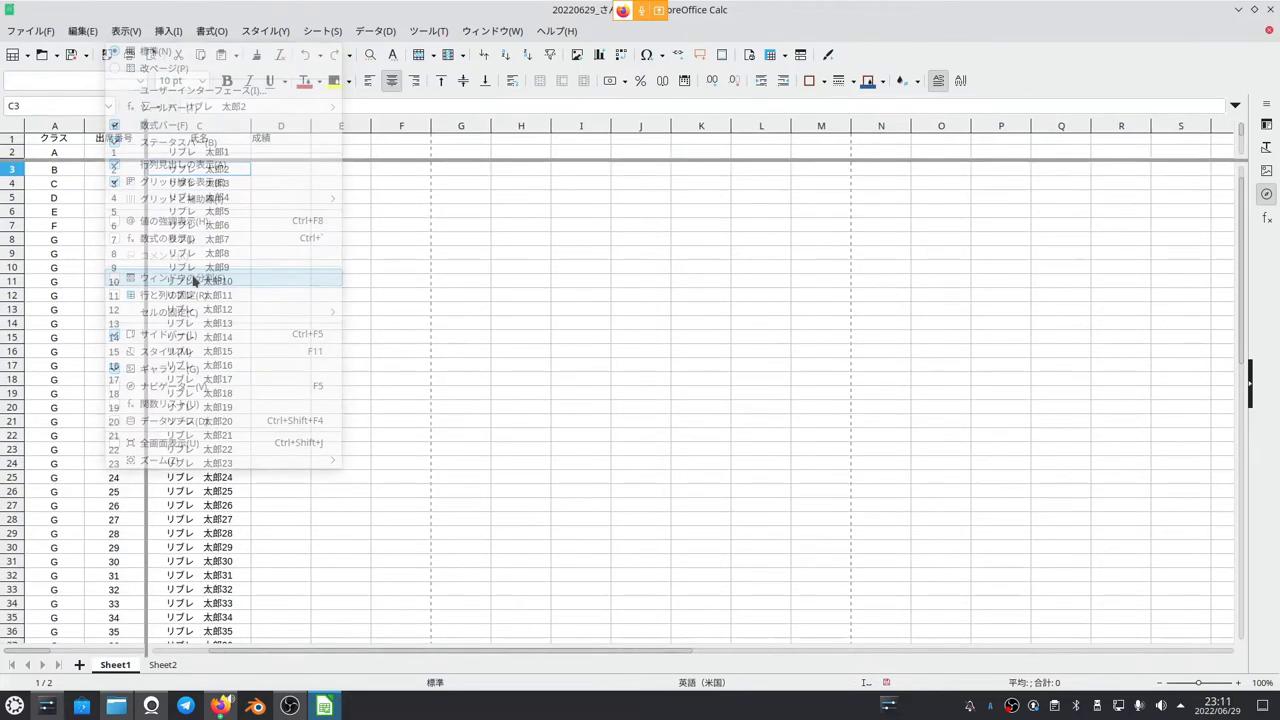
{"action": "left_click", "coordinate": [404, 246]}
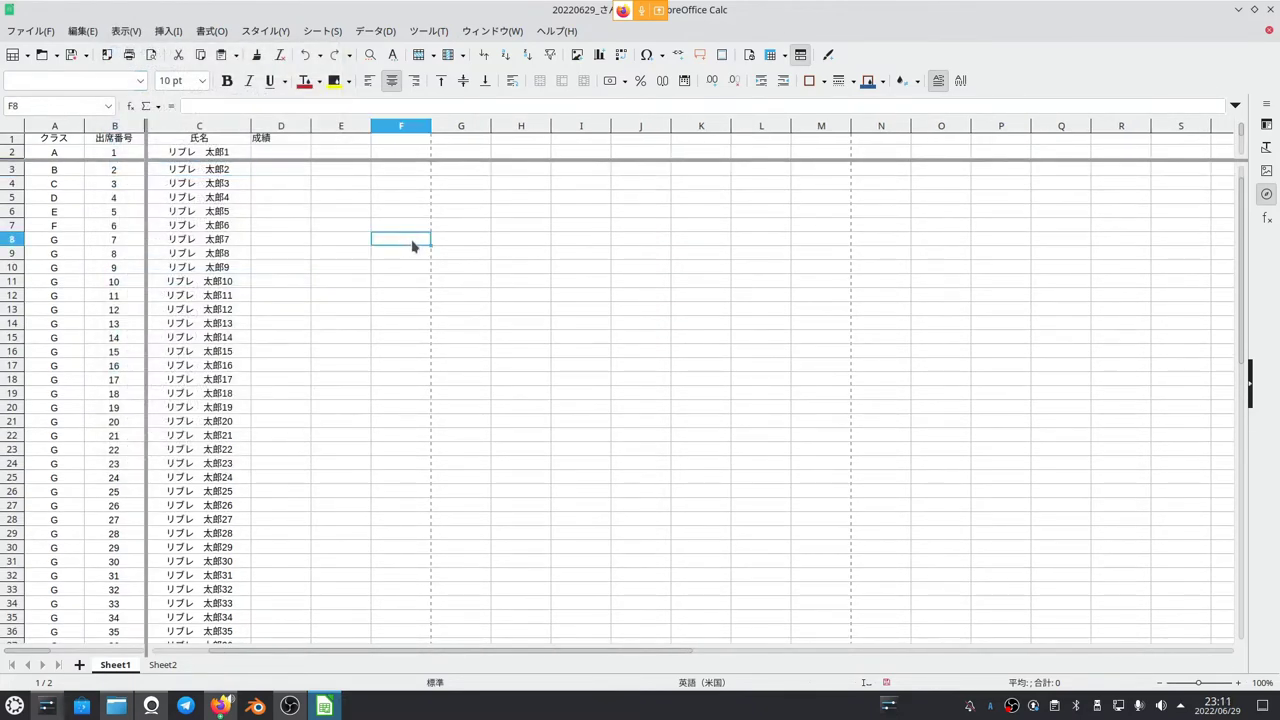
- Move the horizontal split line to just below header row 1 and the vertical split line to just after column A
{"action": "left_click_drag", "start_coordinate": [87, 160], "coordinate": [92, 330]}
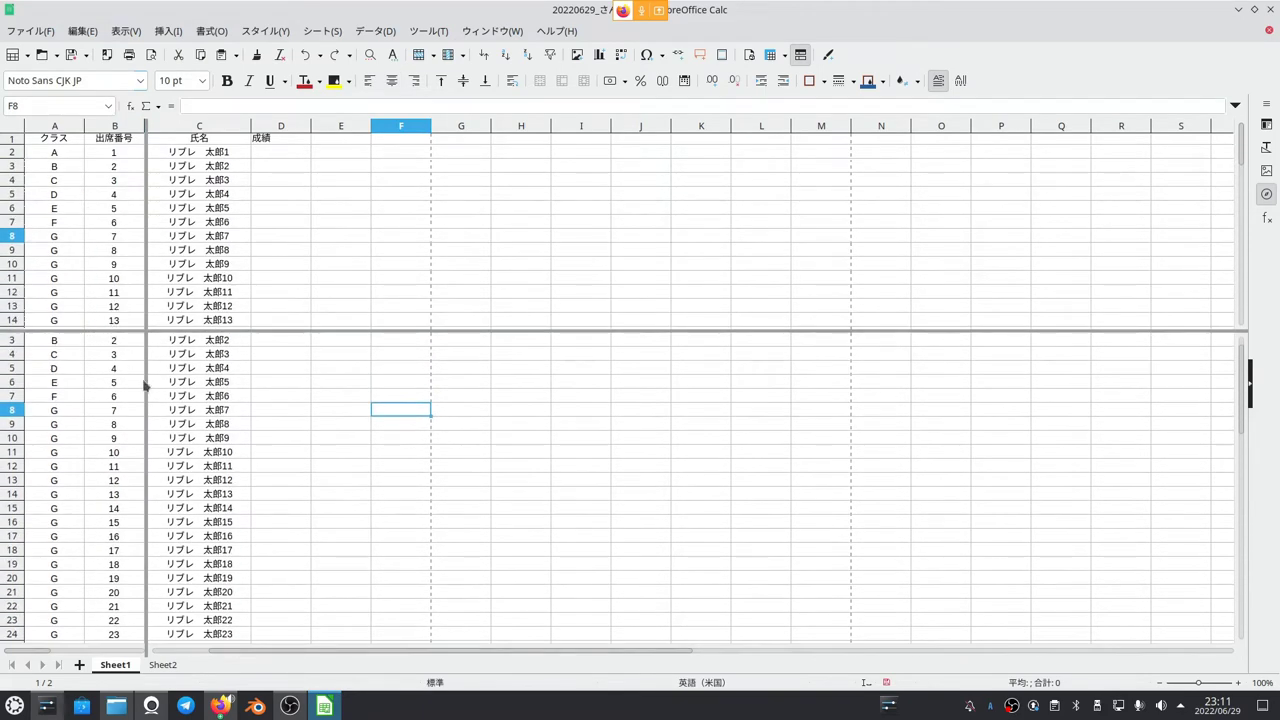
{"action": "left_click_drag", "start_coordinate": [143, 371], "coordinate": [214, 369]}
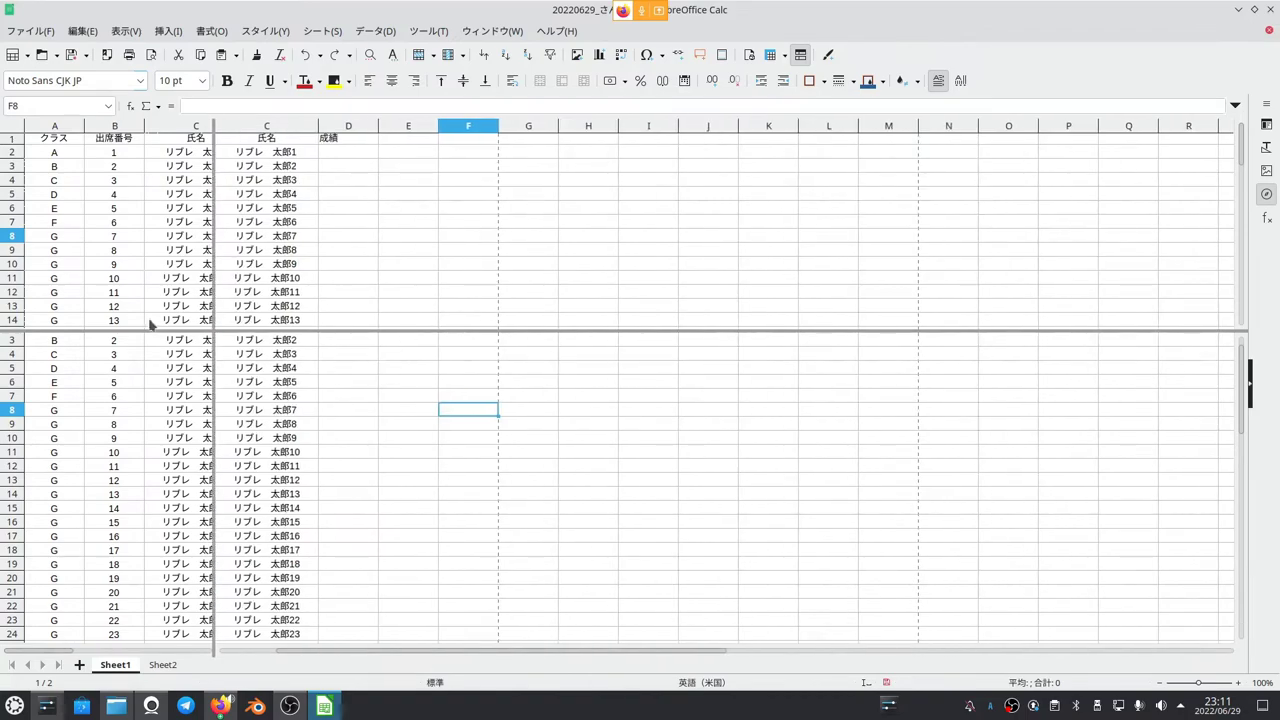
{"action": "left_click_drag", "start_coordinate": [145, 330], "coordinate": [154, 142]}
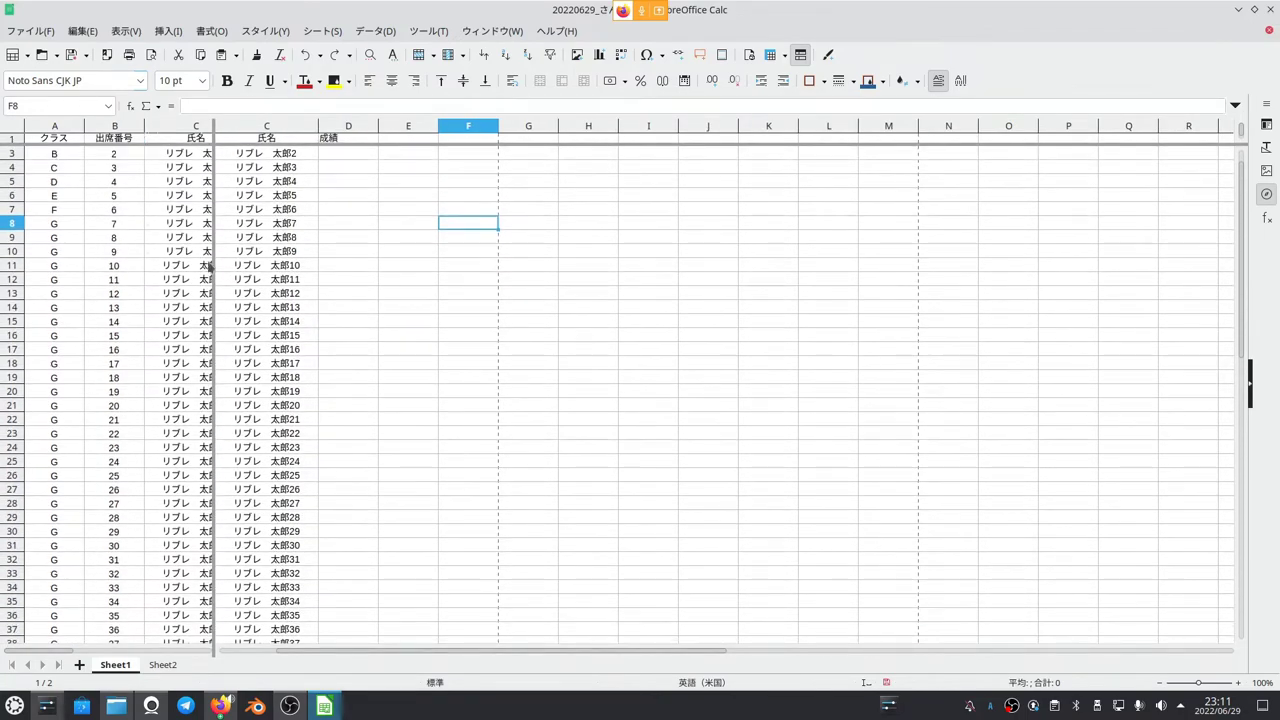
{"action": "left_click_drag", "start_coordinate": [217, 262], "coordinate": [83, 265]}
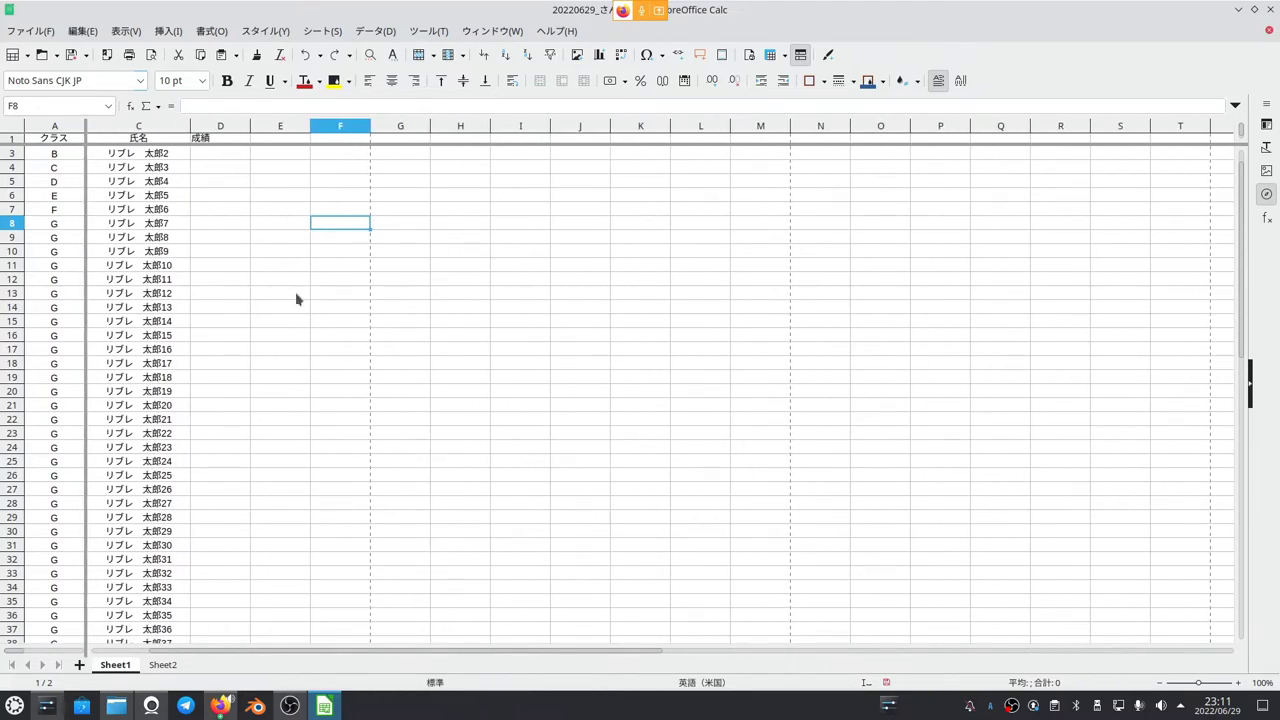
- Look through the student list in the lower pane, checking the header row in the upper pane
{"action": "left_click", "coordinate": [322, 290]}
{"action": "scroll", "coordinate": [300, 290], "scroll_direction": "up", "scroll_amount": 1}
{"action": "scroll", "coordinate": [301, 285], "scroll_direction": "down", "scroll_amount": 3}
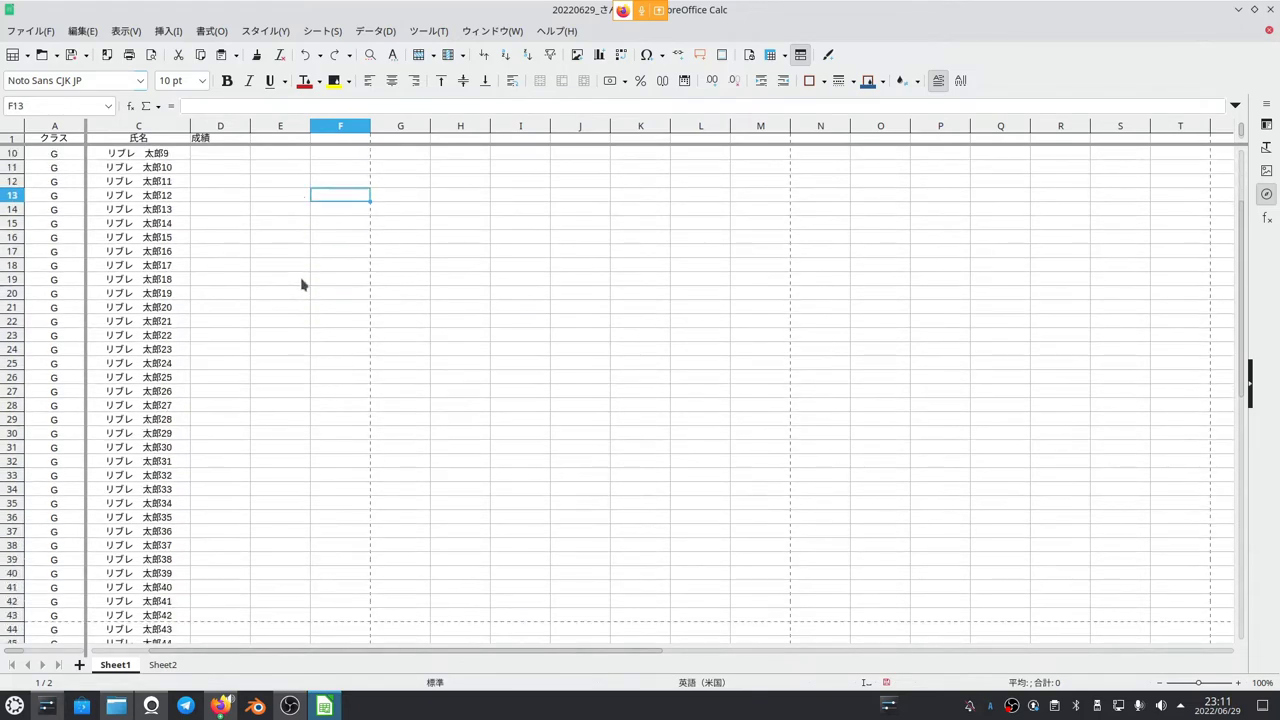
{"action": "scroll", "coordinate": [301, 285], "scroll_direction": "down", "scroll_amount": 15}
{"action": "scroll", "coordinate": [301, 285], "scroll_direction": "up", "scroll_amount": 18}
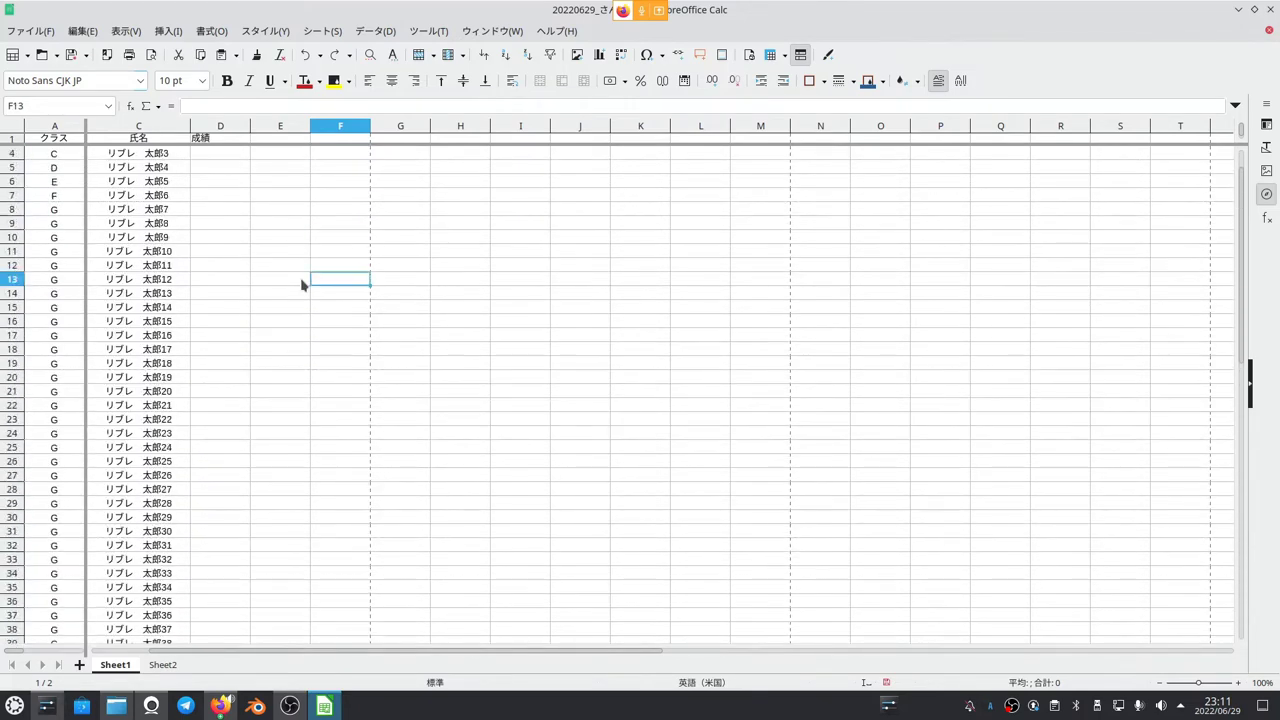
{"action": "scroll", "coordinate": [303, 284], "scroll_direction": "down", "scroll_amount": 11}
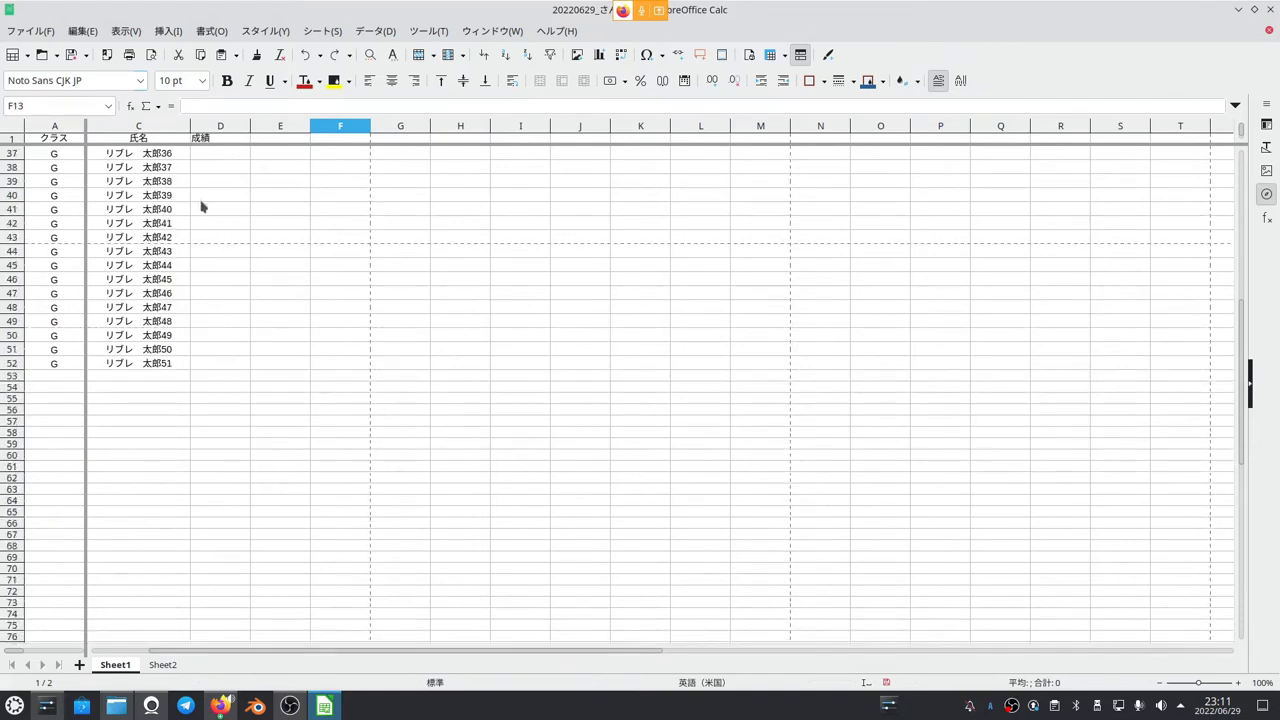
- Adjust the horizontal split line slightly beneath header row 1 and check it against the end of the list
{"action": "left_click", "coordinate": [113, 140]}
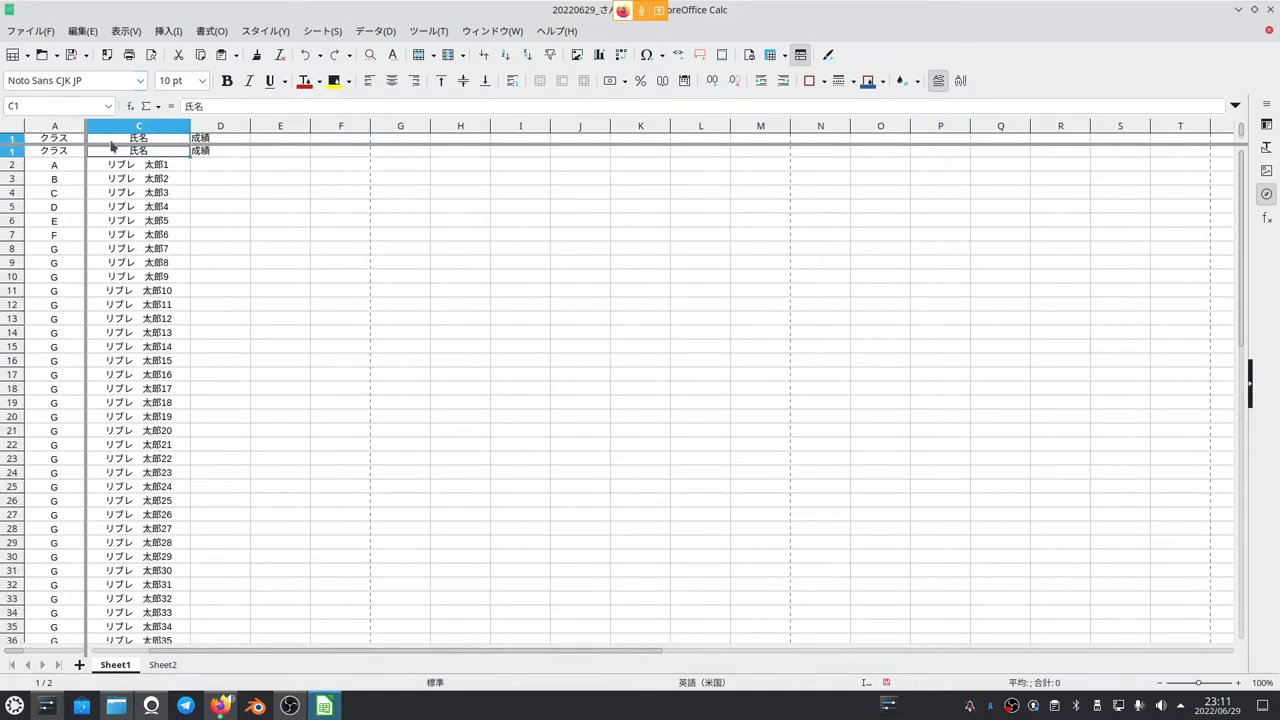
{"action": "mouse_move", "coordinate": [169, 145]}
{"action": "left_mouse_down"}
{"action": "mouse_move", "coordinate": [169, 334]}
{"action": "mouse_move", "coordinate": [171, 144]}
{"action": "left_mouse_up"}
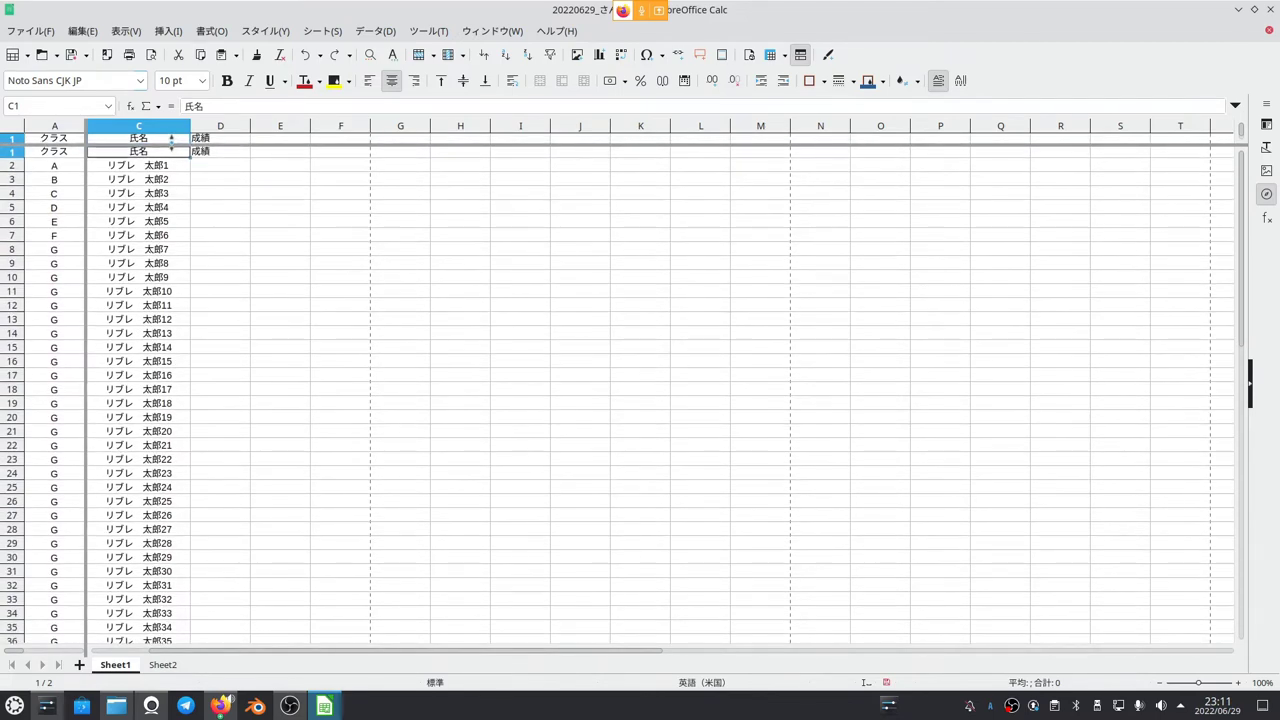
{"action": "left_click", "coordinate": [240, 224]}
{"action": "scroll", "coordinate": [237, 335], "scroll_direction": "down", "scroll_amount": 14}
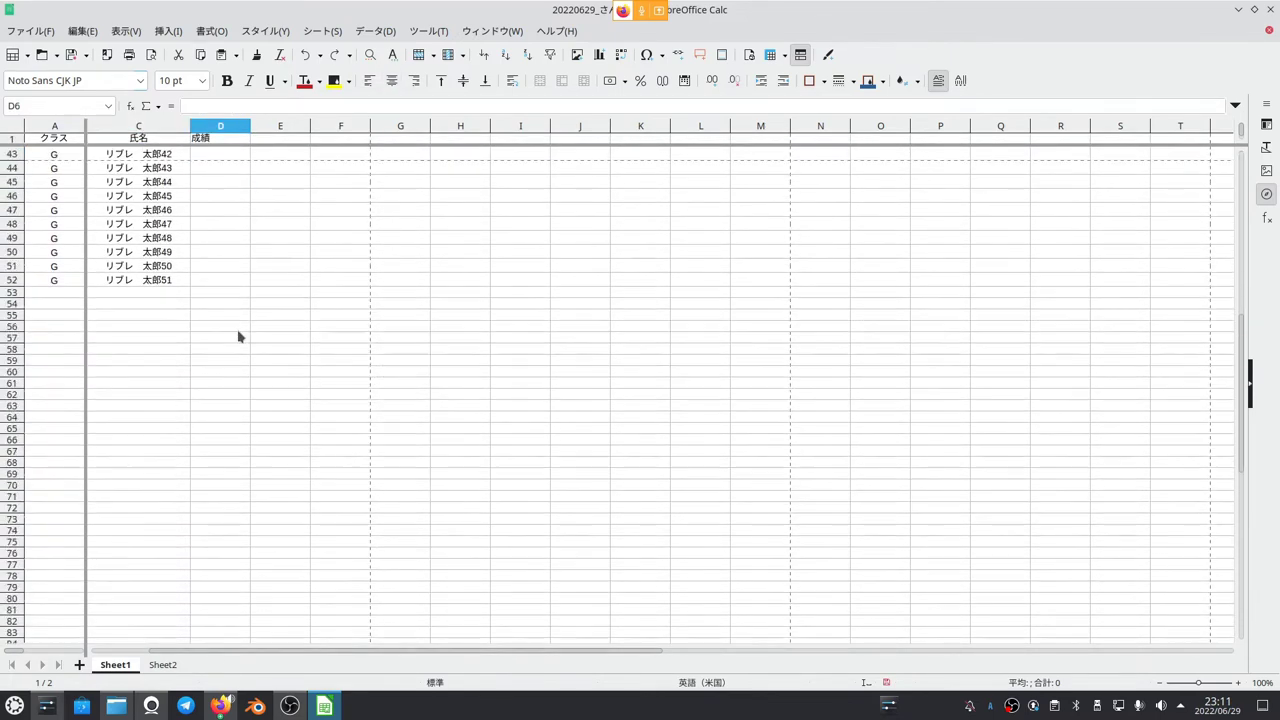
{"action": "scroll", "coordinate": [238, 337], "scroll_direction": "up", "scroll_amount": 14}
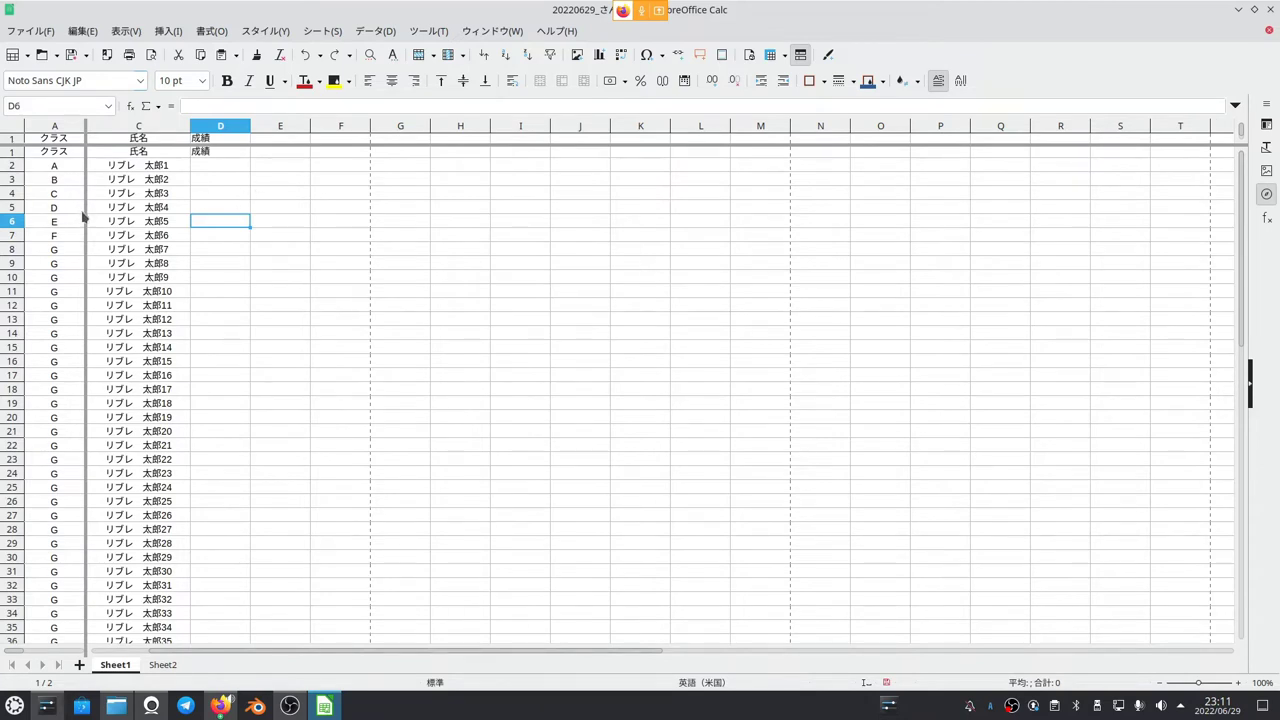
- Remove the vertical split after column A, keeping only the horizontal split below row 1
{"action": "scroll", "coordinate": [82, 211], "scroll_direction": "left", "scroll_amount": 1}
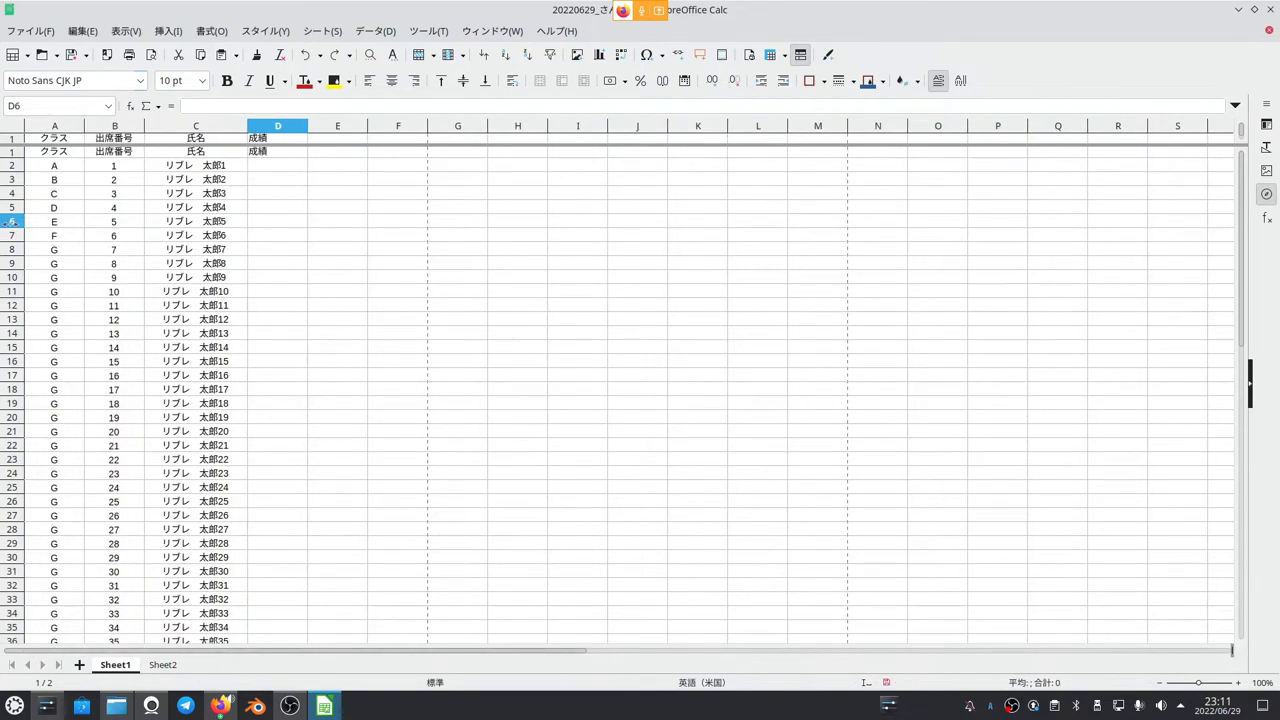
{"action": "scroll", "coordinate": [242, 284], "scroll_direction": "down", "scroll_amount": 14}
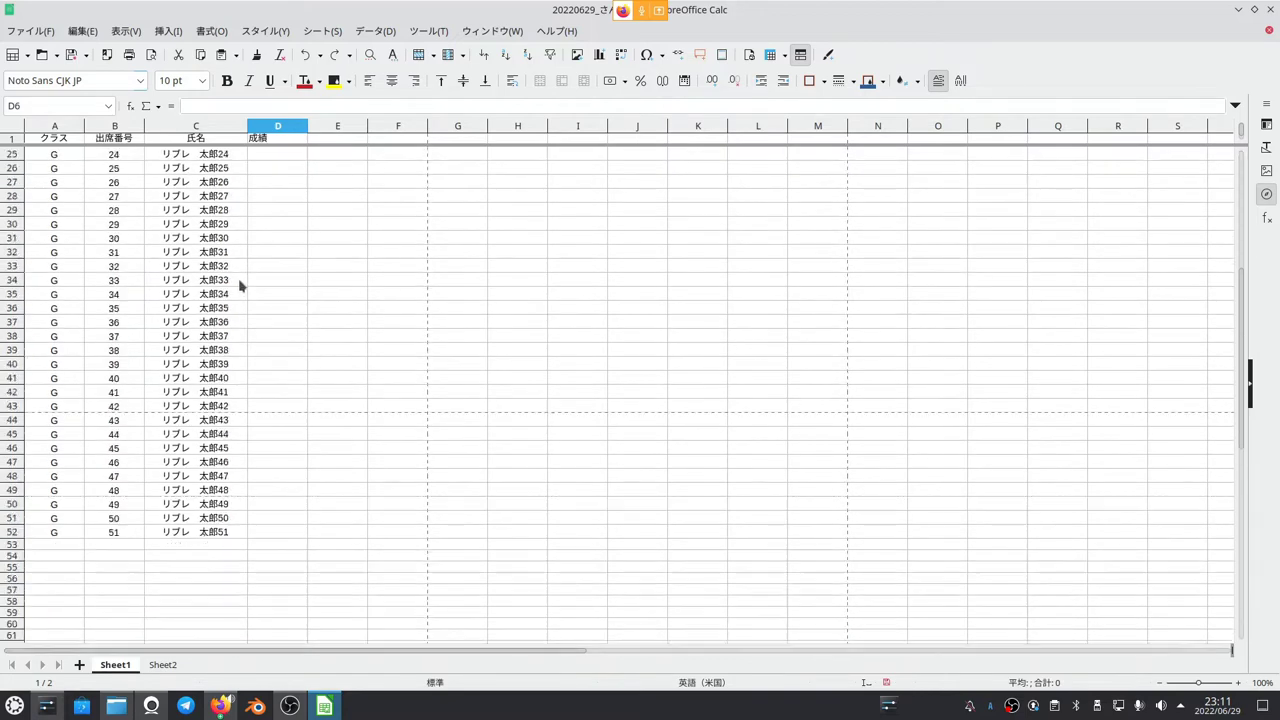
{"action": "scroll", "coordinate": [242, 282], "scroll_direction": "up", "scroll_amount": 14}
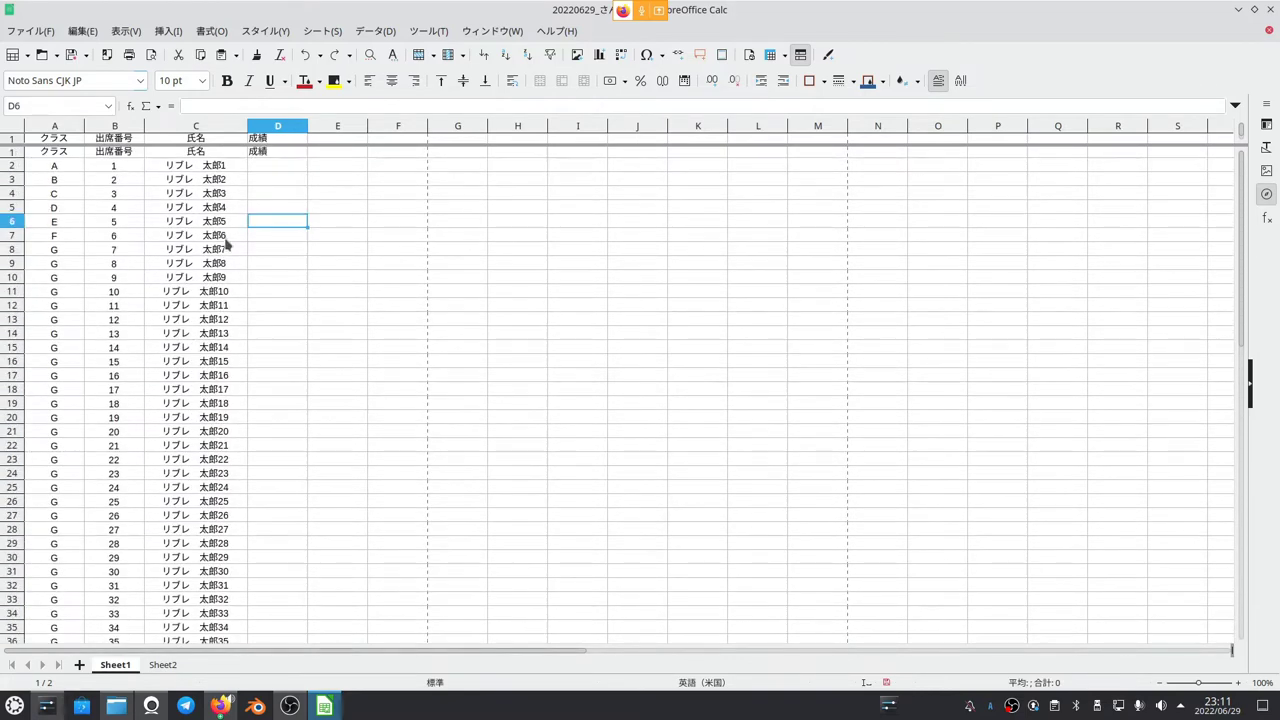
- Freeze the rows and columns at the existing split below header row 1
{"action": "left_click", "coordinate": [126, 32]}
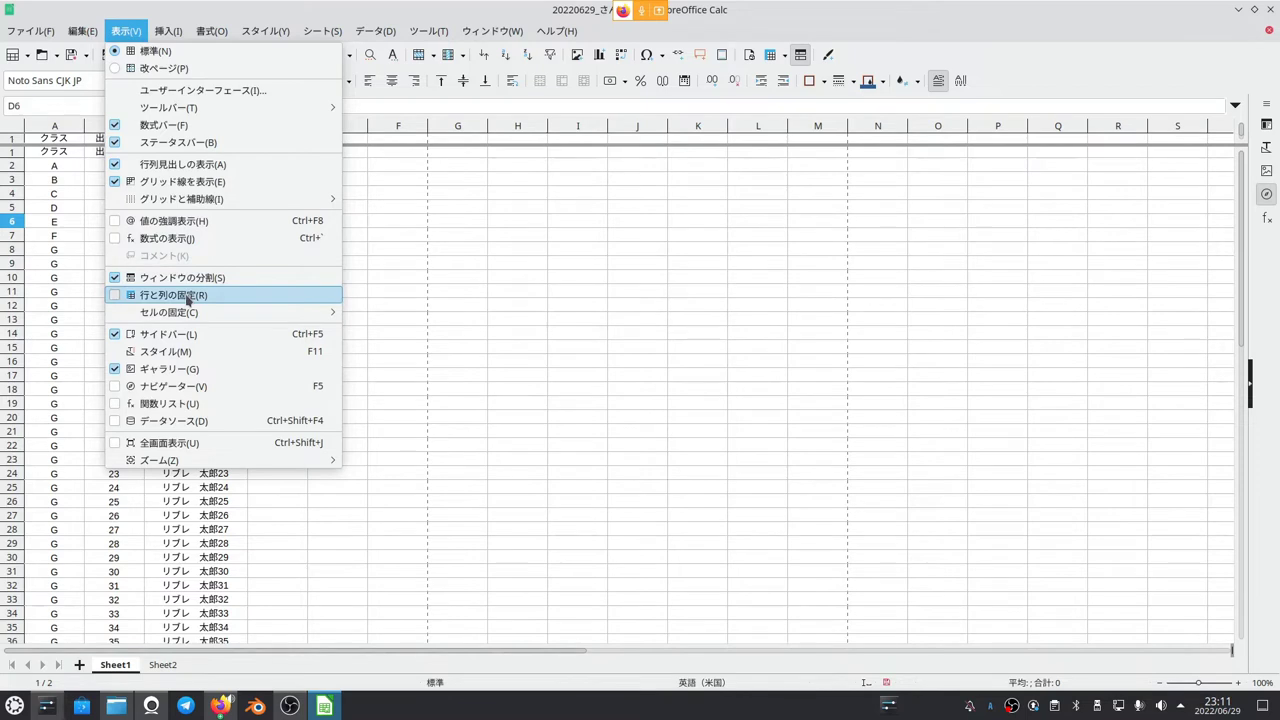
{"action": "left_click", "coordinate": [188, 297]}
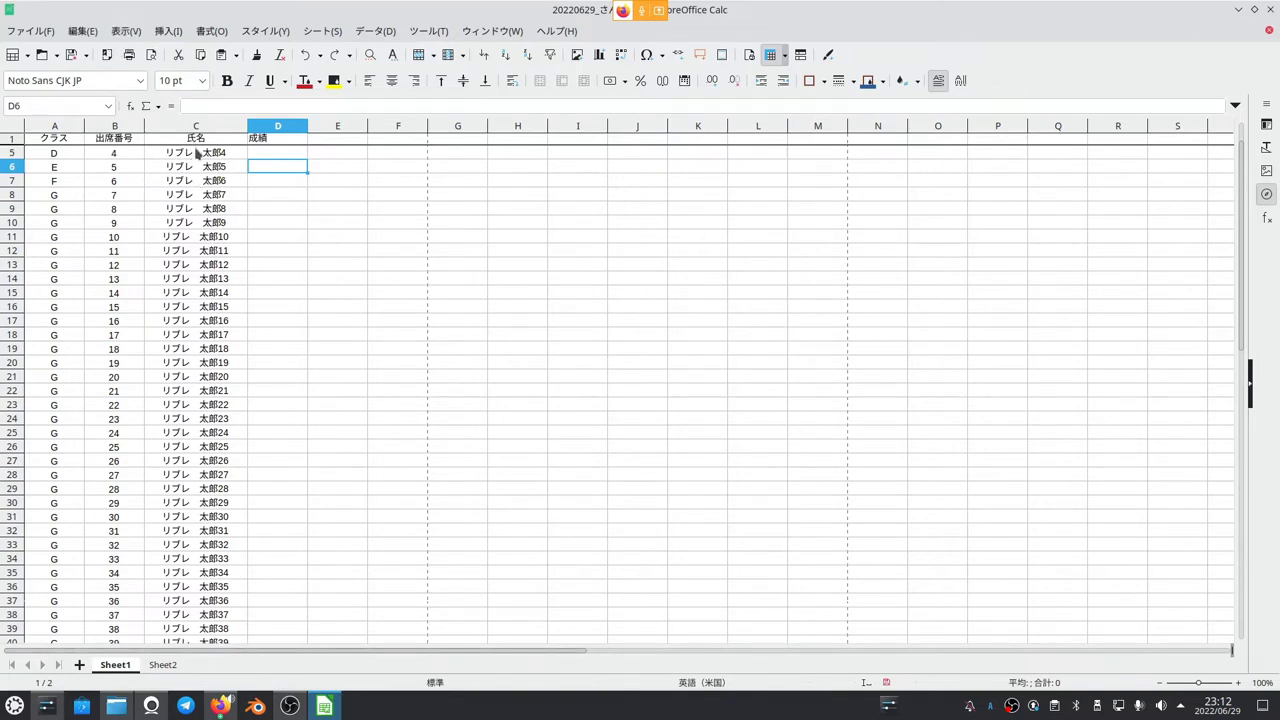
{"action": "left_click", "coordinate": [106, 150]}
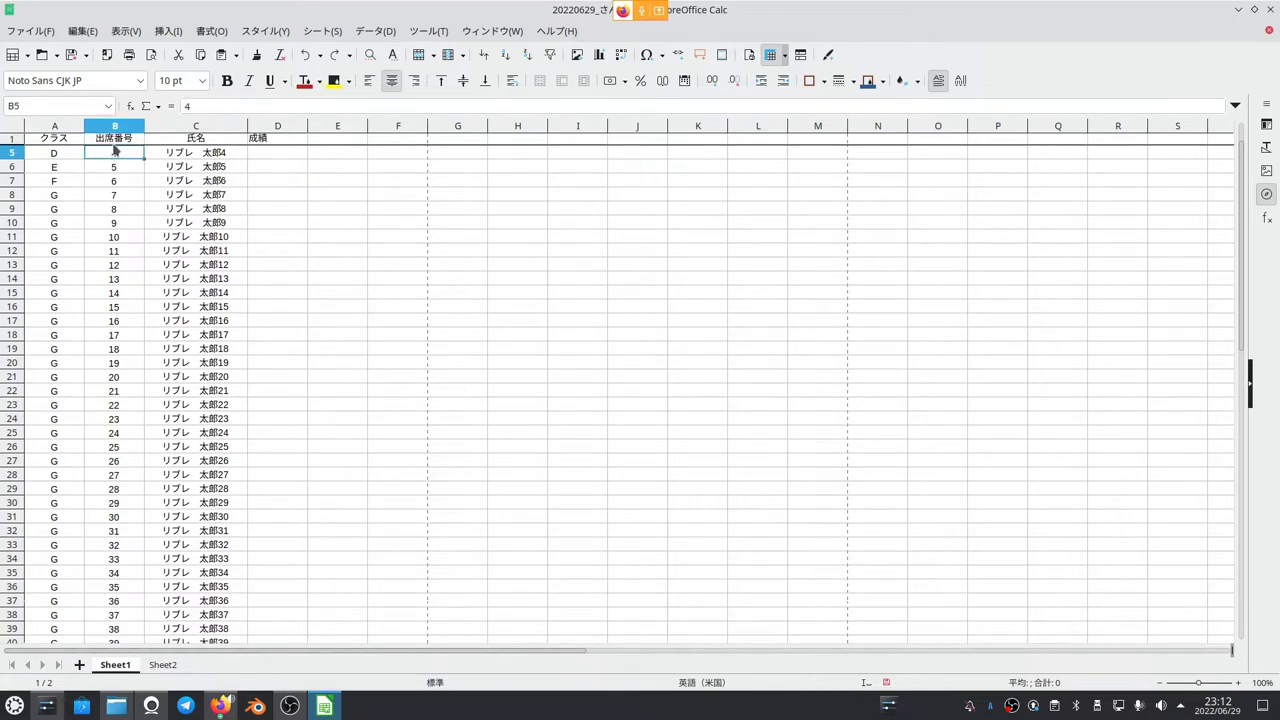
{"action": "left_click", "coordinate": [118, 168]}
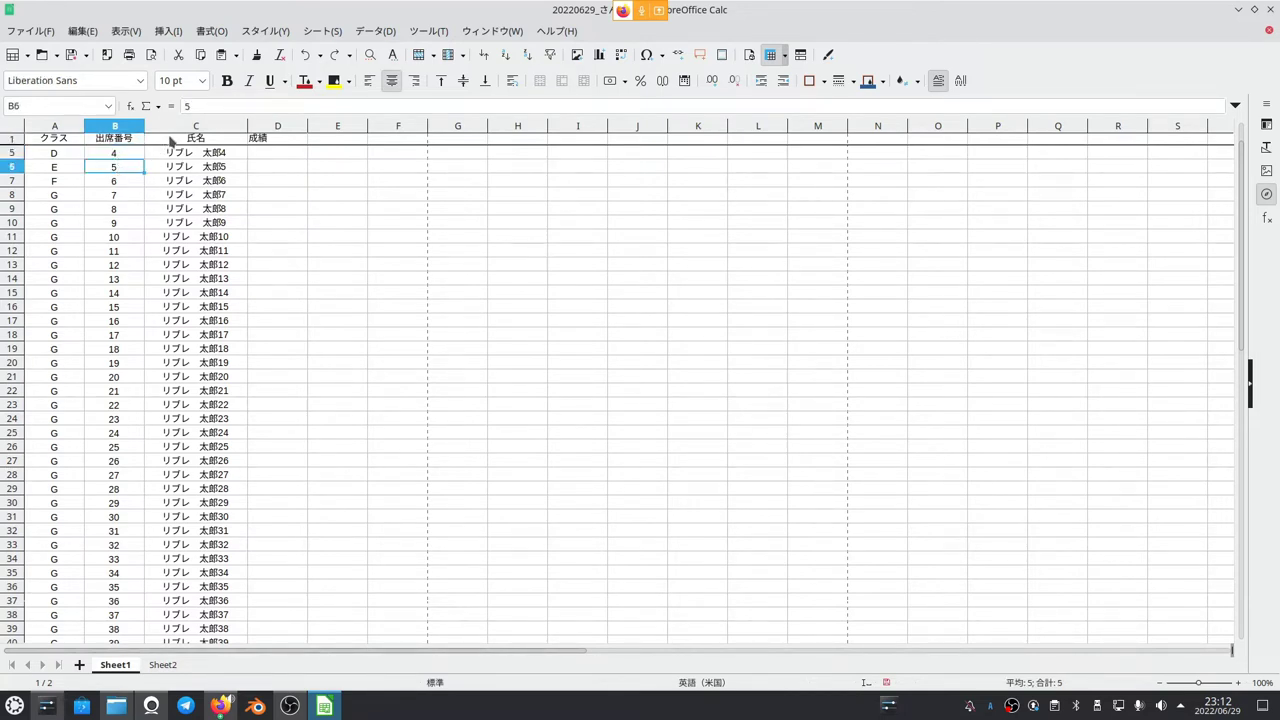
{"action": "left_click", "coordinate": [171, 141]}
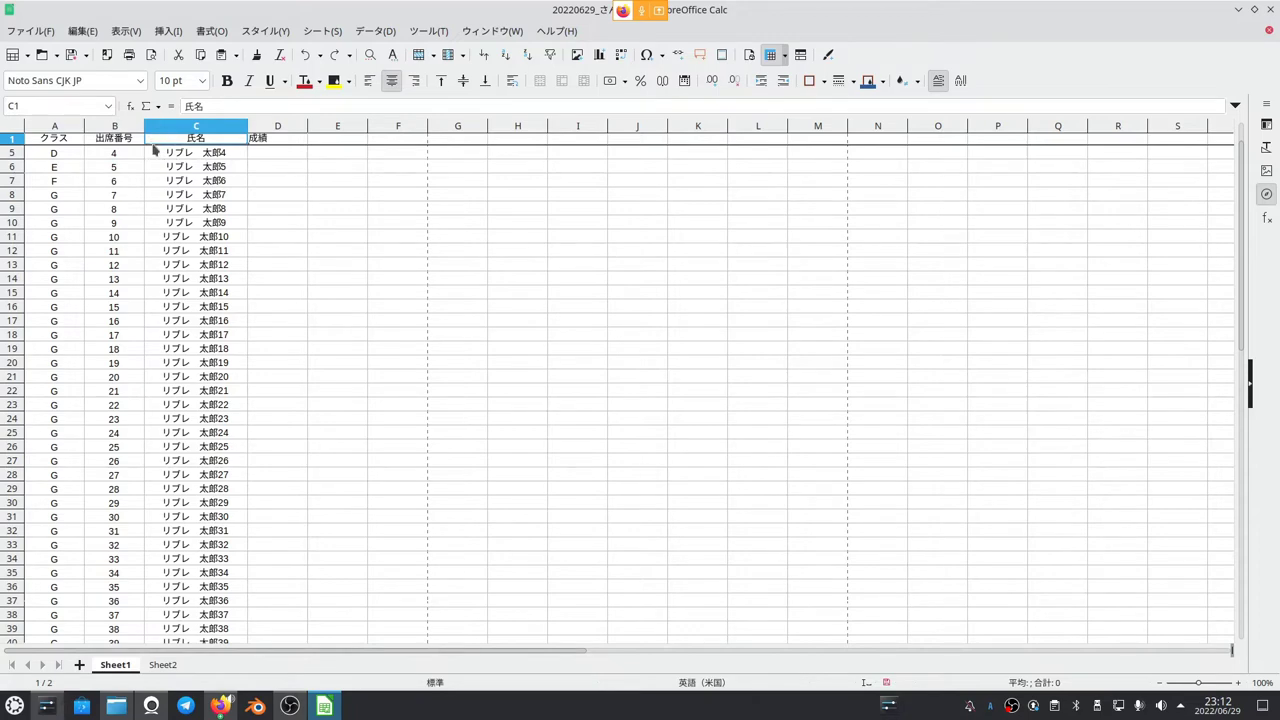
- Look through the student rows beneath the frozen header, checking that the column headings can be read throughout
{"action": "scroll", "coordinate": [155, 150], "scroll_direction": "down", "scroll_amount": 5}
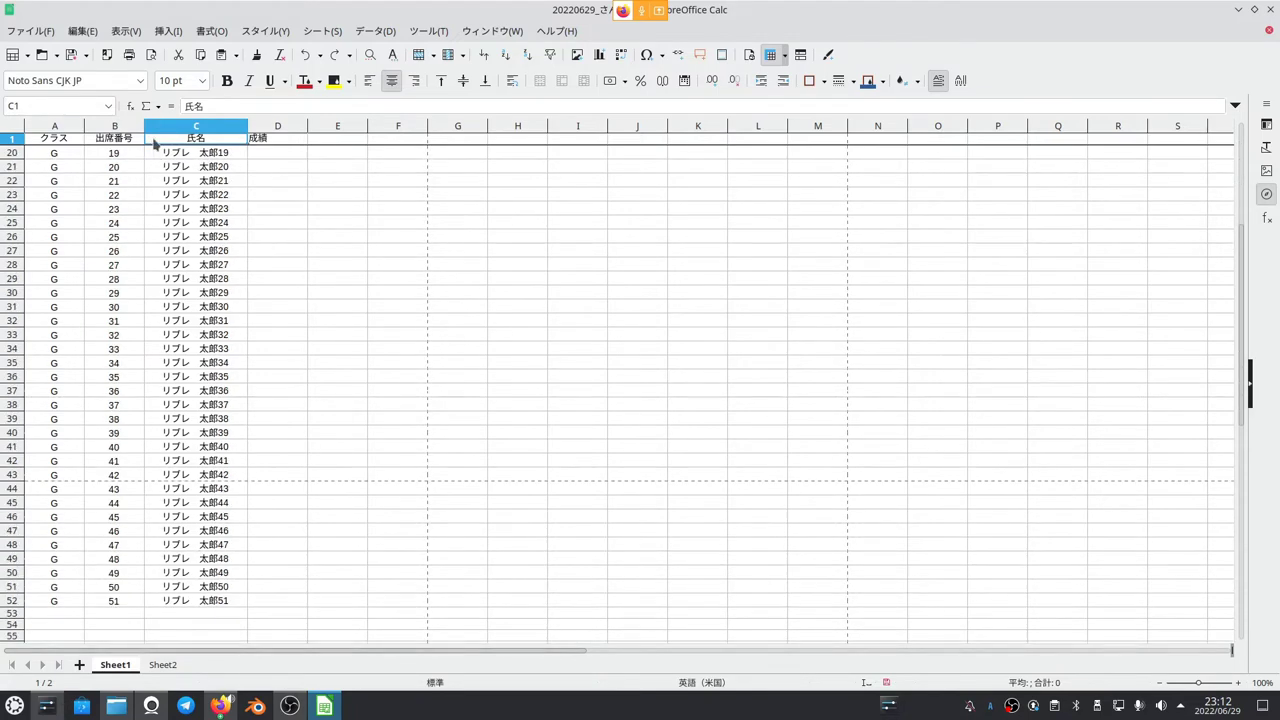
{"action": "left_click", "coordinate": [237, 264]}
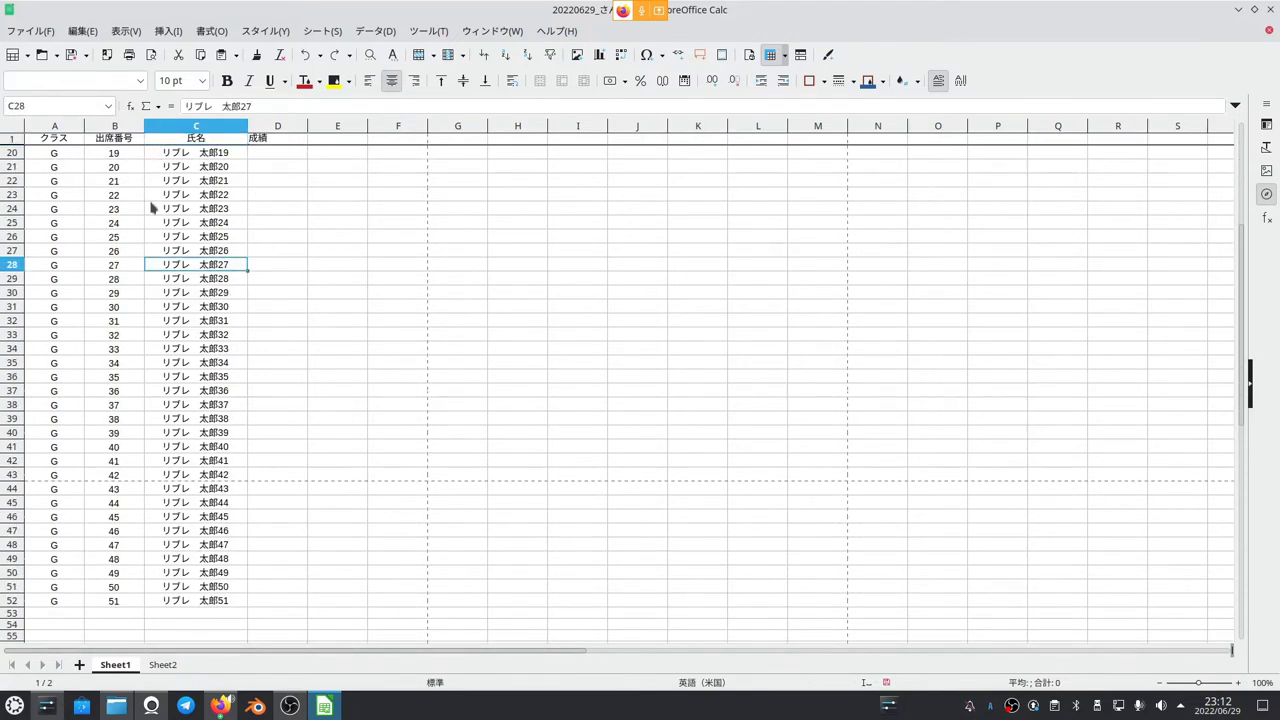
{"action": "scroll", "coordinate": [120, 258], "scroll_direction": "down", "scroll_amount": 8}
{"action": "scroll", "coordinate": [170, 294], "scroll_direction": "up", "scroll_amount": 6}
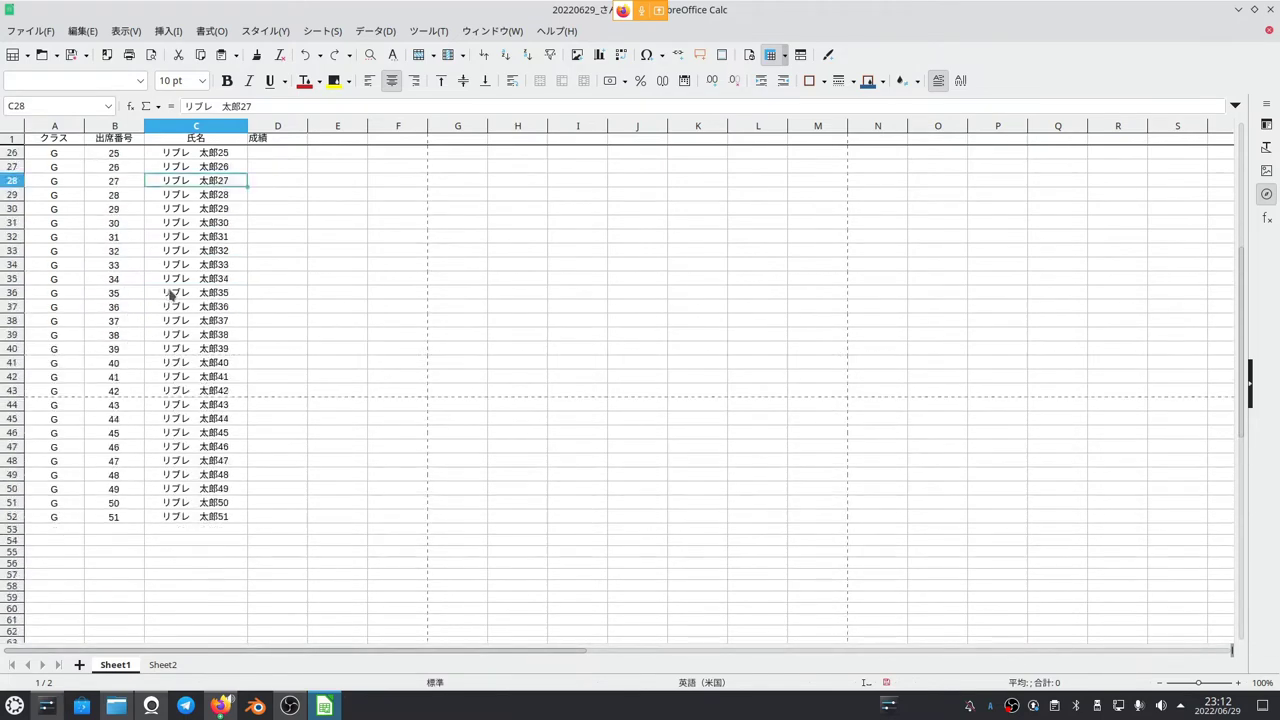
{"action": "scroll", "coordinate": [170, 294], "scroll_direction": "up", "scroll_amount": 7}
{"action": "scroll", "coordinate": [174, 288], "scroll_direction": "down", "scroll_amount": 4}
{"action": "left_click", "coordinate": [184, 267]}
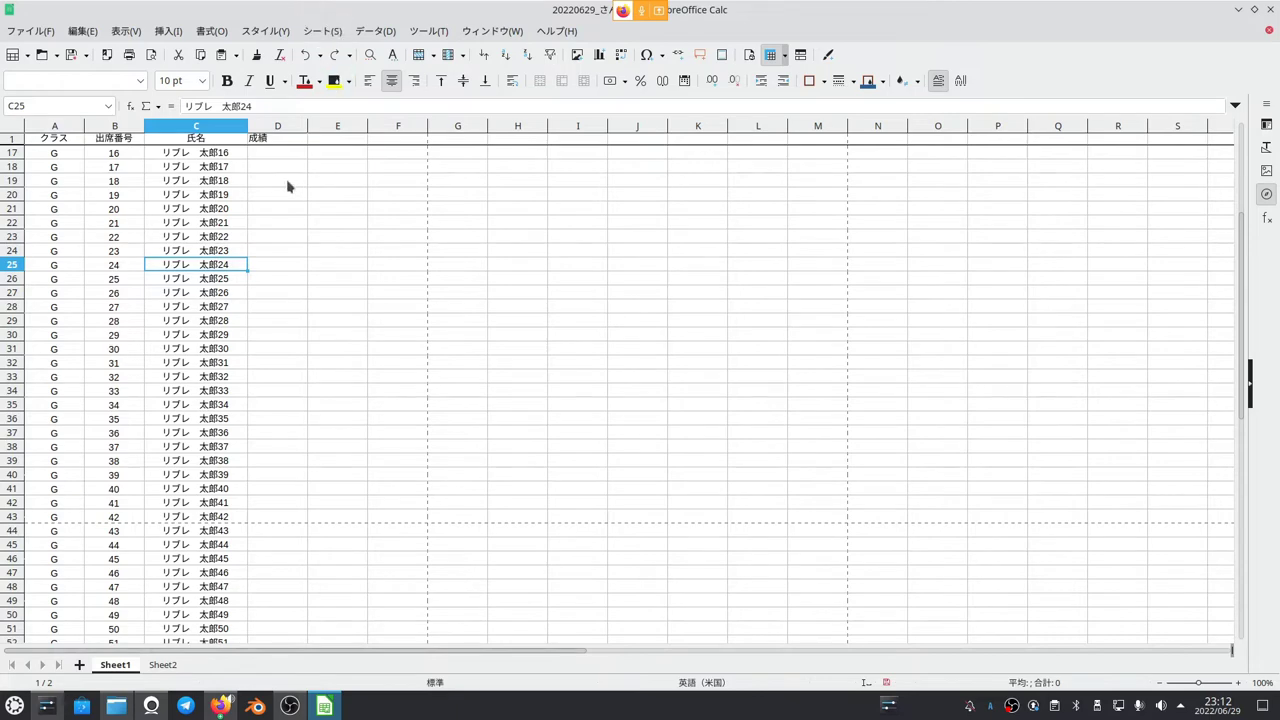
{"action": "left_click", "coordinate": [224, 168]}
{"action": "scroll", "coordinate": [224, 185], "scroll_direction": "down", "scroll_amount": 4}
{"action": "scroll", "coordinate": [224, 185], "scroll_direction": "up", "scroll_amount": 9}
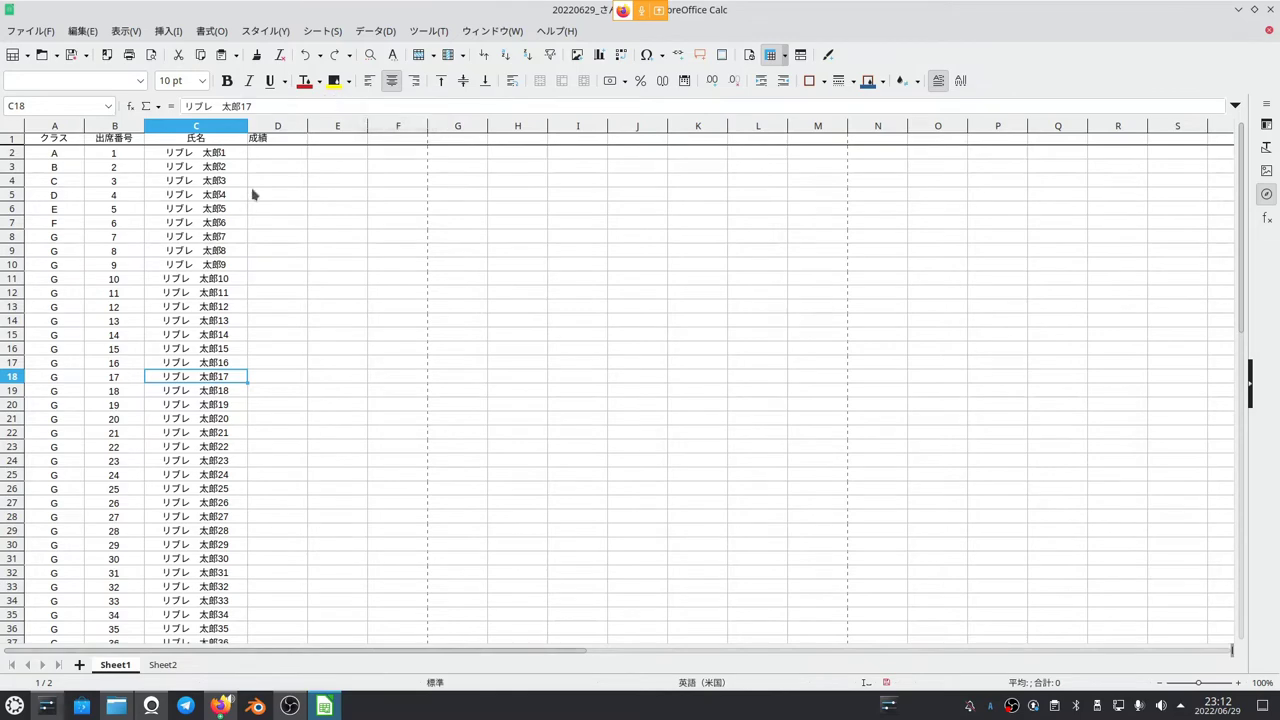
- Open a second window of the same spreadsheet and move it so that it only partly overlaps the first one
{"action": "left_click", "coordinate": [478, 32]}
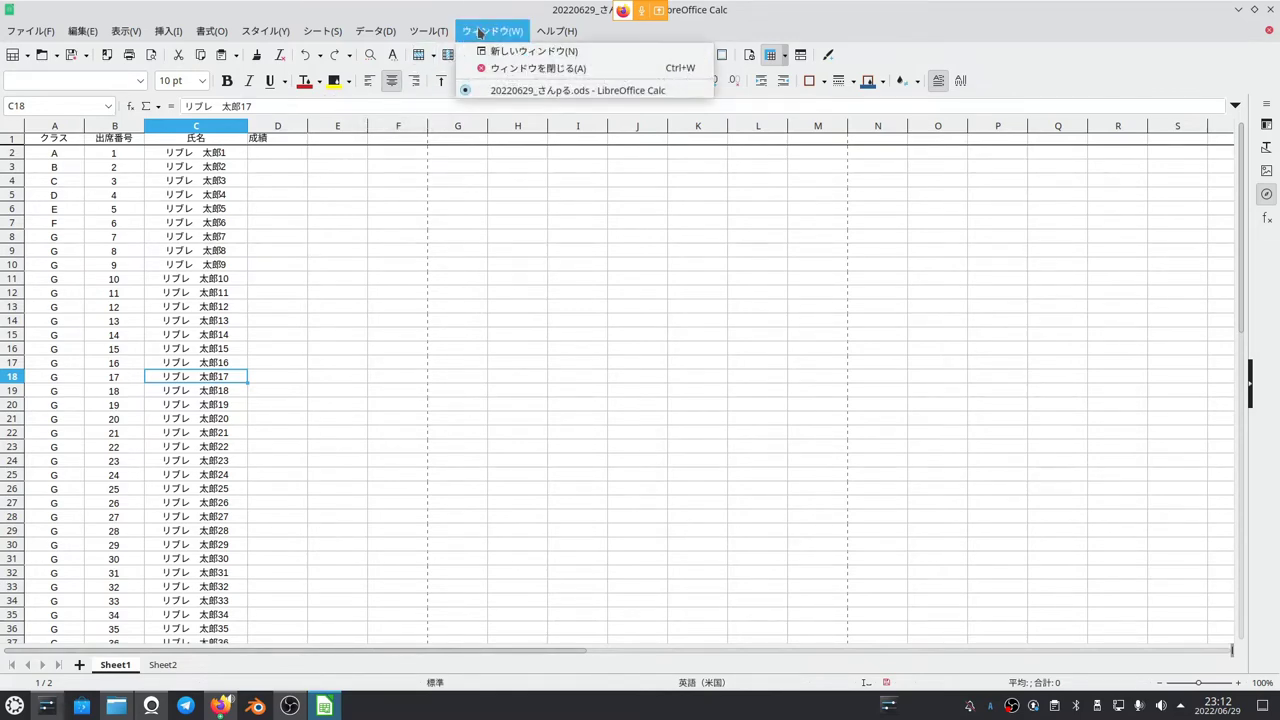
{"action": "left_click", "coordinate": [524, 52]}
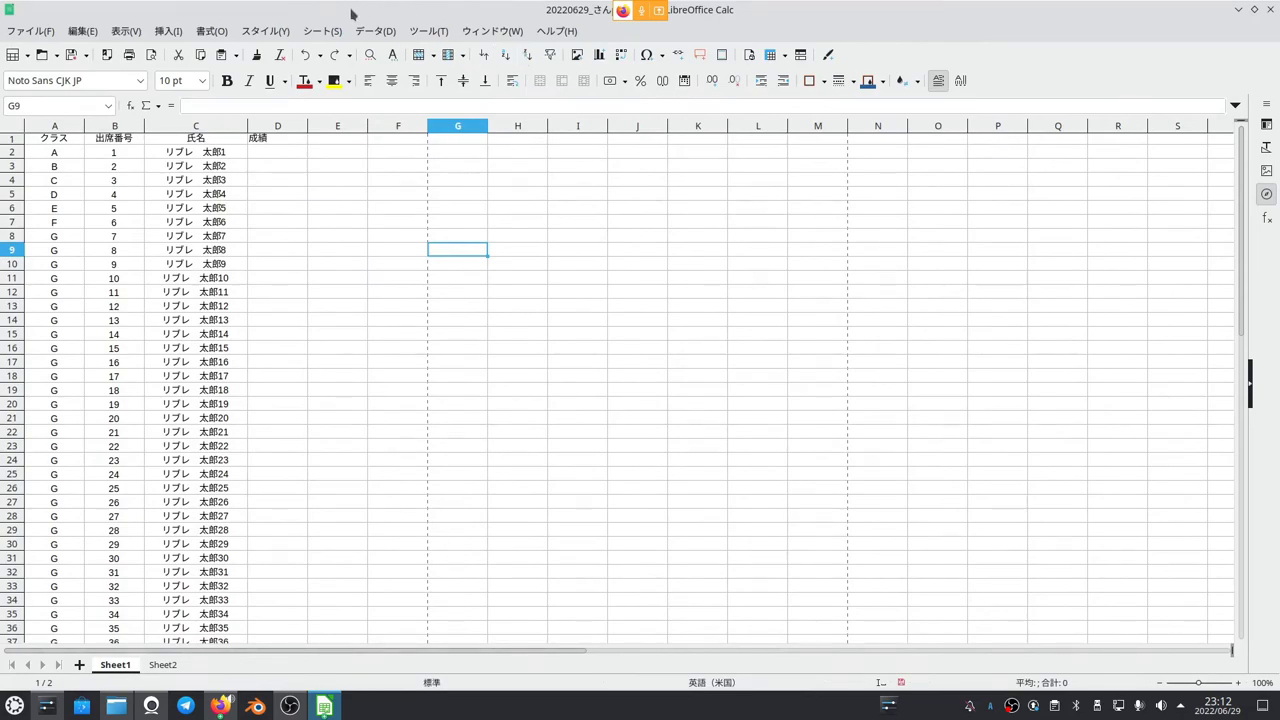
{"action": "left_click_drag", "start_coordinate": [352, 14], "coordinate": [611, 182]}
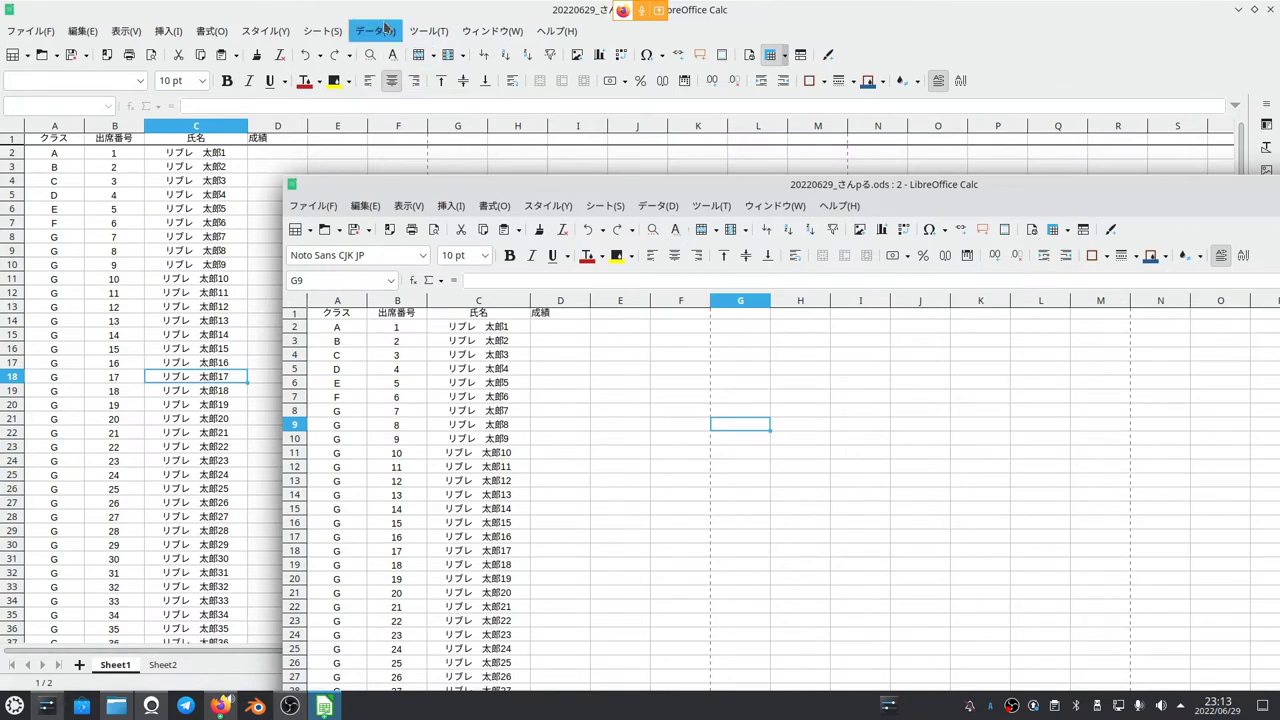
- Return to the first window and compare the student list on Sheet1 with the scores on Sheet2
{"action": "left_click", "coordinate": [379, 14]}
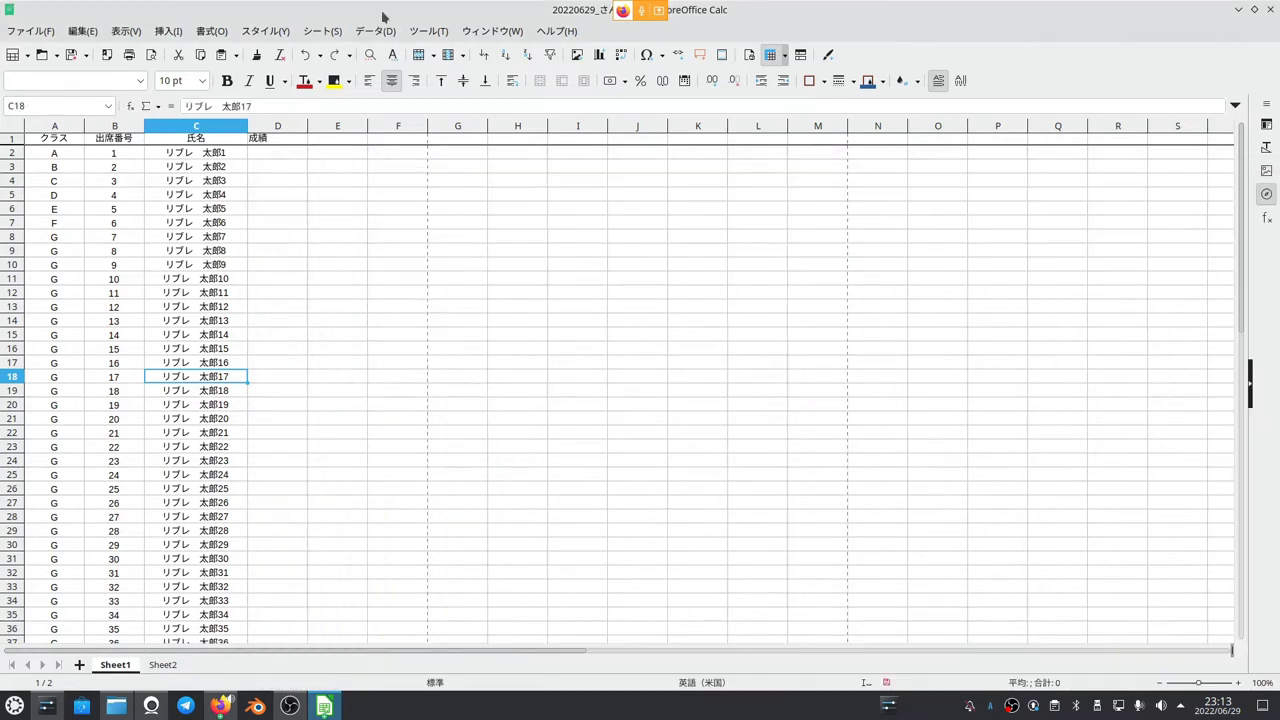
{"action": "left_click", "coordinate": [162, 666]}
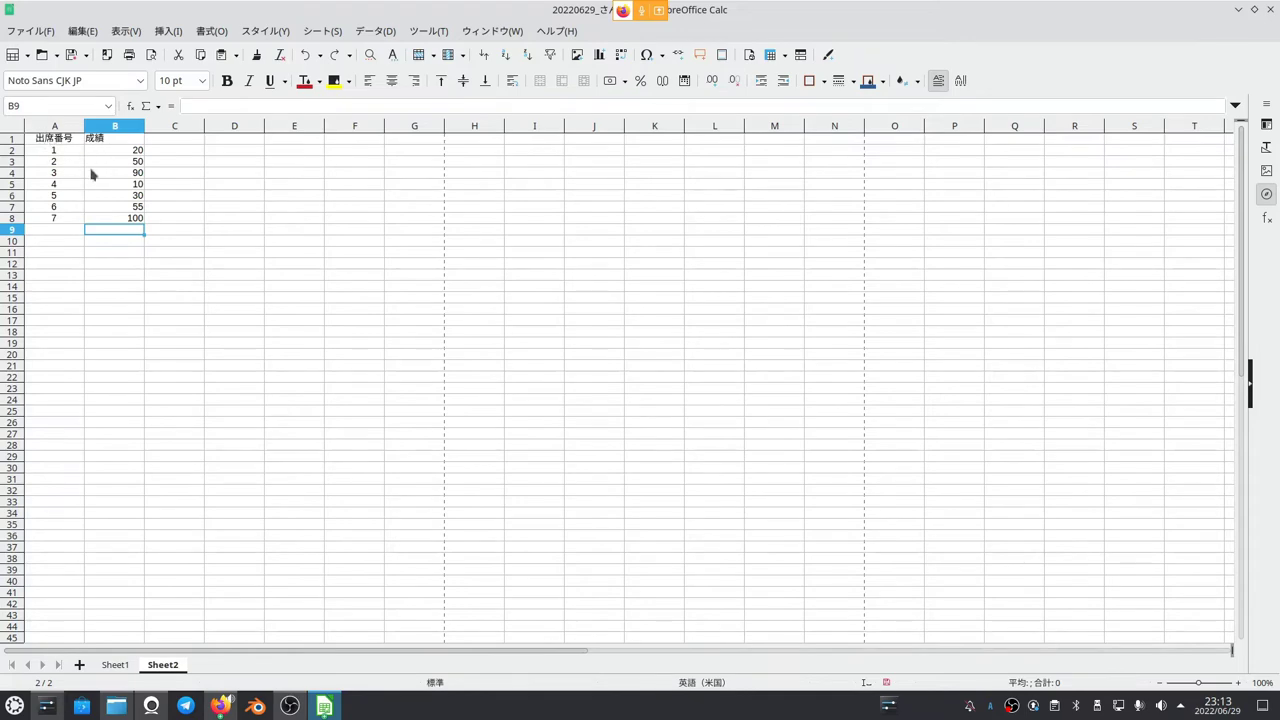
{"action": "left_click", "coordinate": [114, 665]}
{"action": "left_click", "coordinate": [175, 293]}
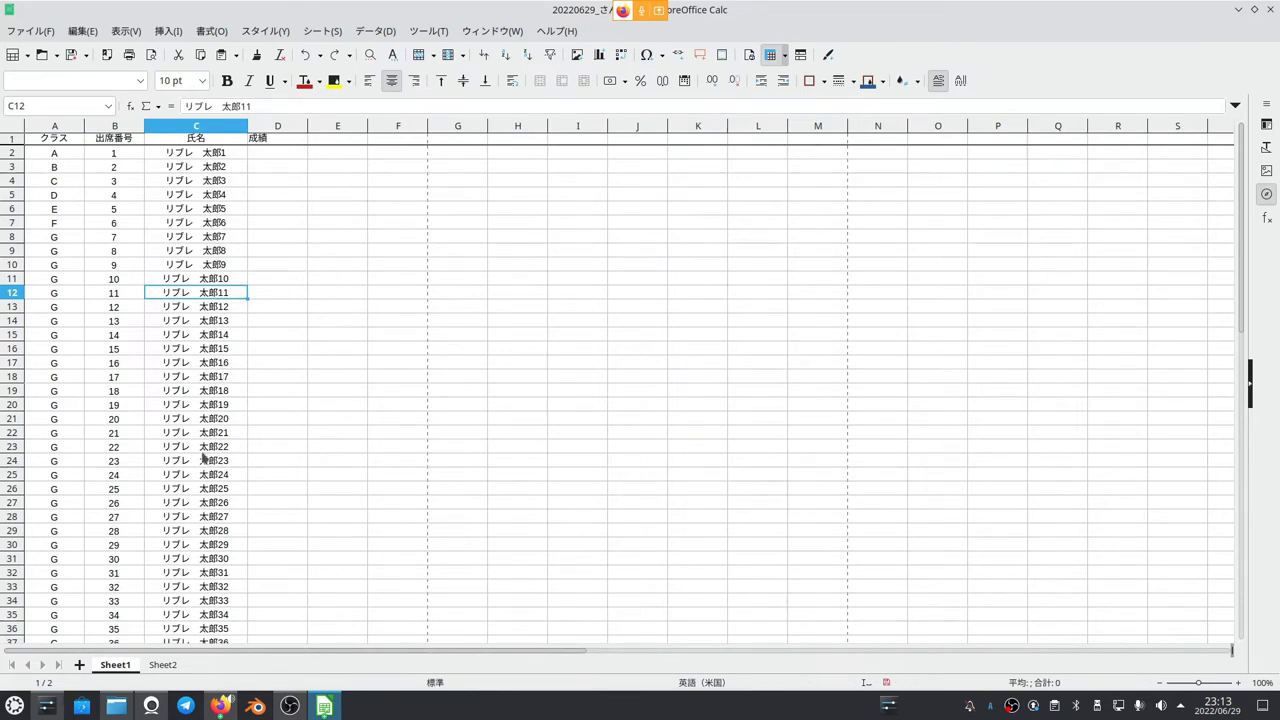
{"action": "left_click", "coordinate": [162, 665]}
{"action": "left_click", "coordinate": [114, 665]}
- Copy the score 20 from cell B2 of Sheet2 into cell D2 of Sheet1
{"action": "left_click", "coordinate": [160, 666]}
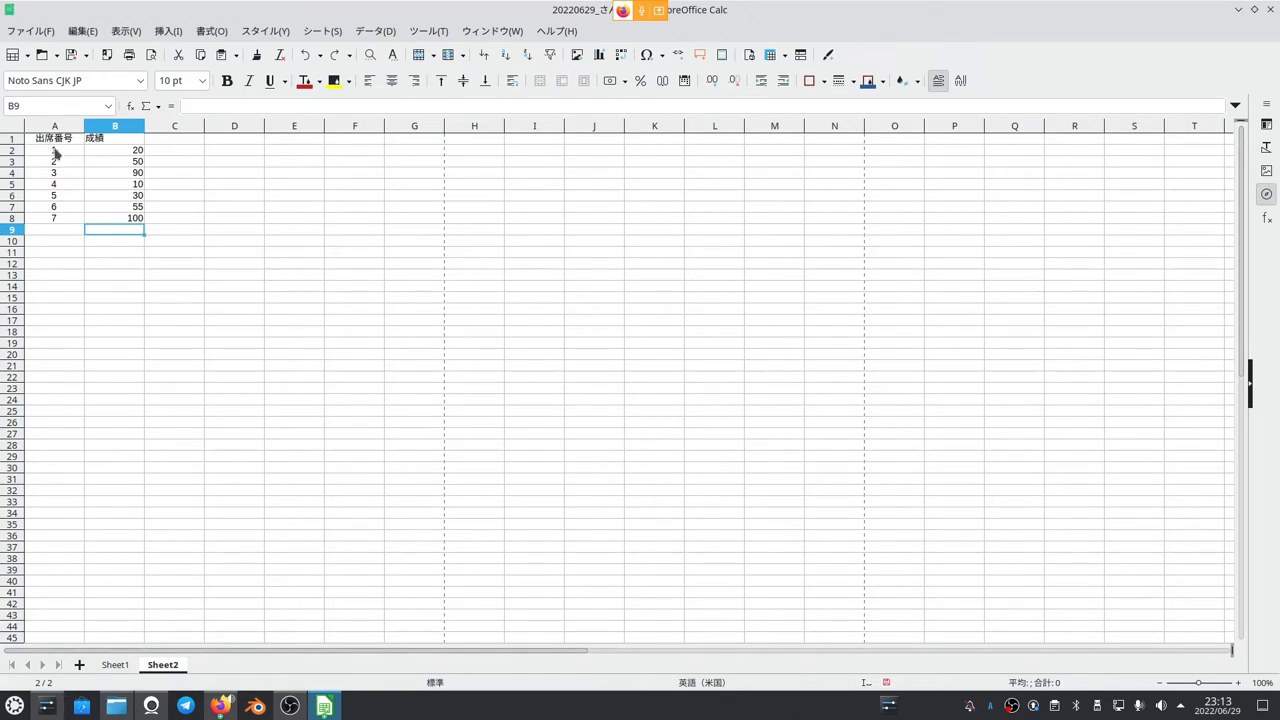
{"action": "left_click", "coordinate": [121, 152]}
{"action": "key", "text": "ctrl+c"}
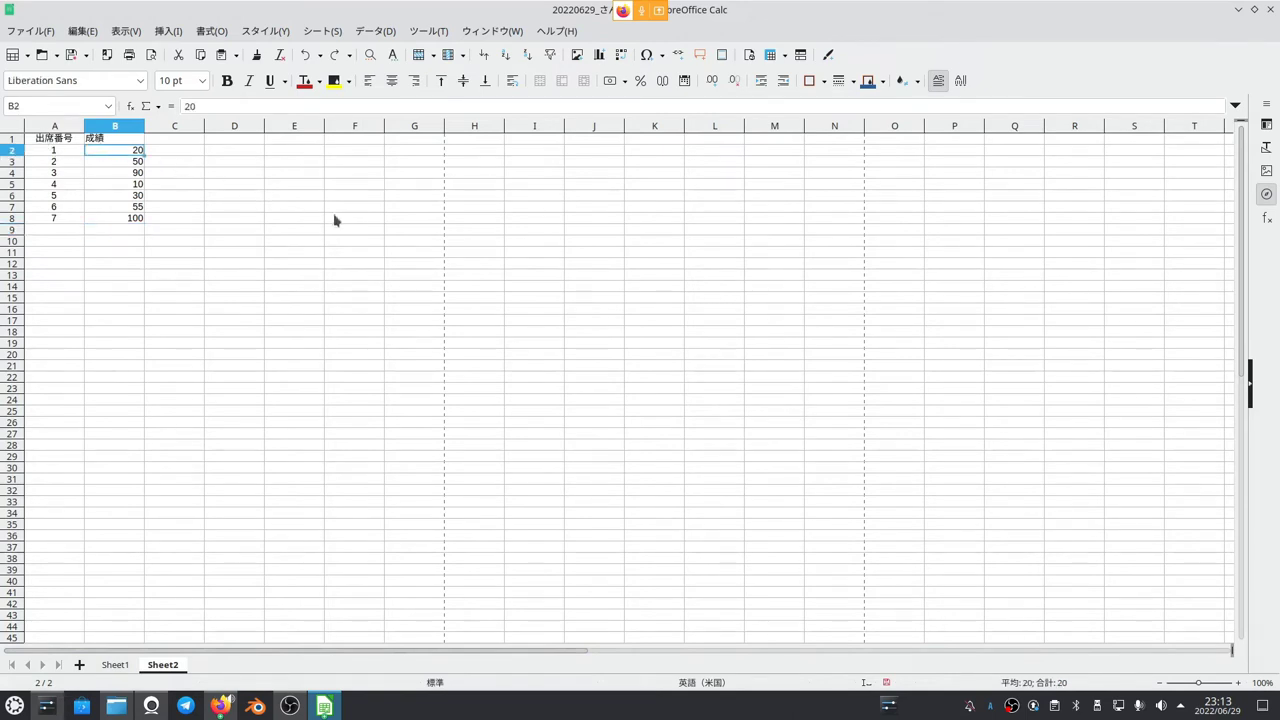
{"action": "left_click", "coordinate": [114, 664]}
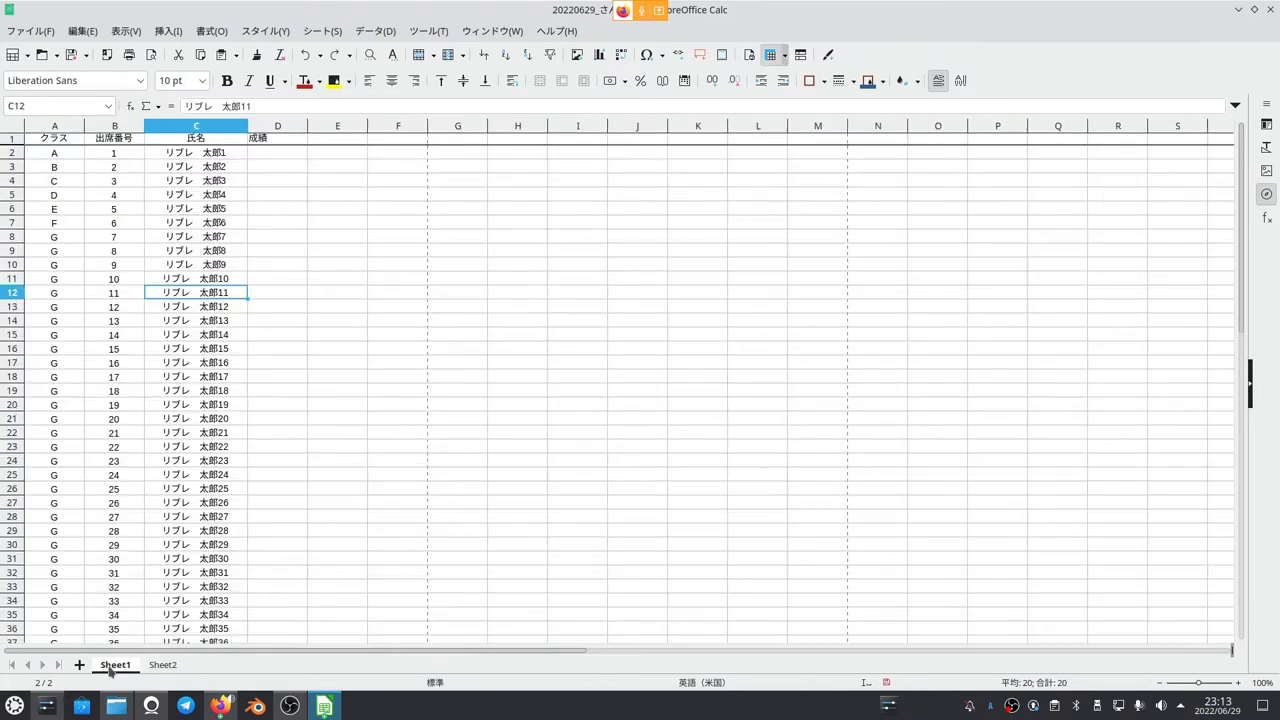
{"action": "left_click", "coordinate": [268, 152]}
{"action": "key", "text": "ctrl+v"}
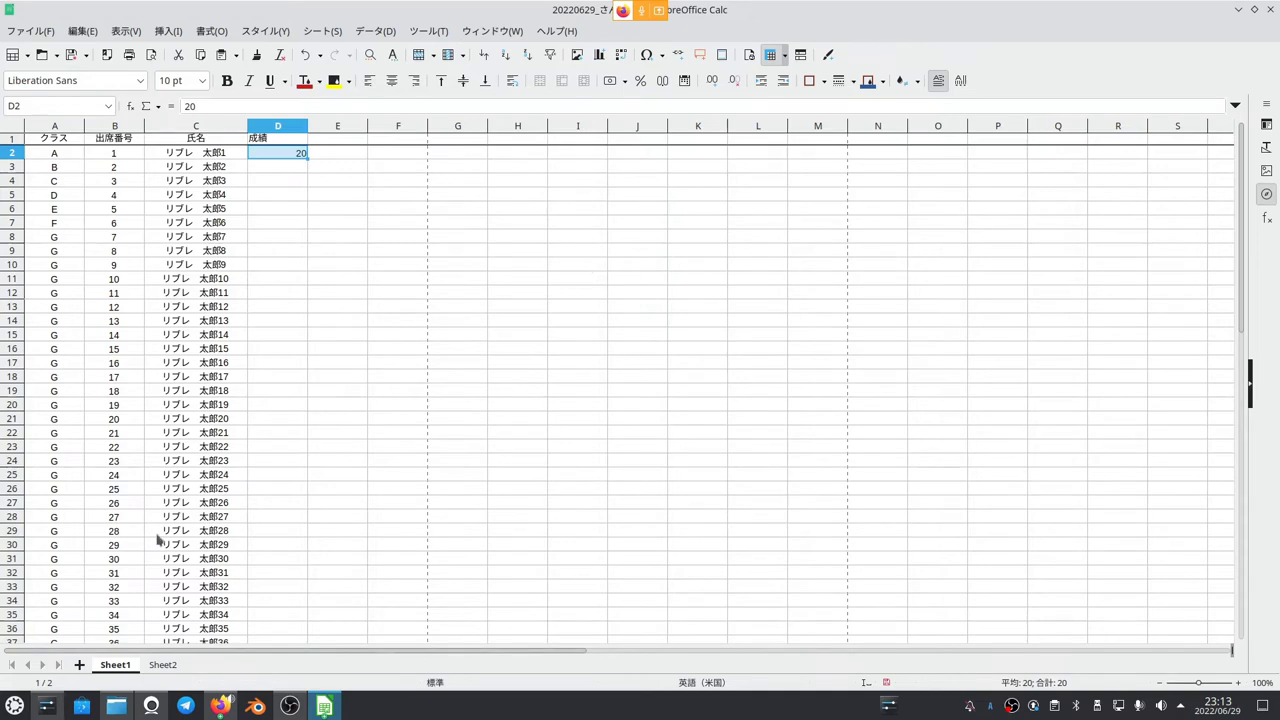
- Alternate between Sheet2 and Sheet1 to compare the remaining scores, ending on Sheet2
{"action": "left_click", "coordinate": [157, 665]}
{"action": "left_click", "coordinate": [124, 668]}
{"action": "left_click", "coordinate": [160, 667]}
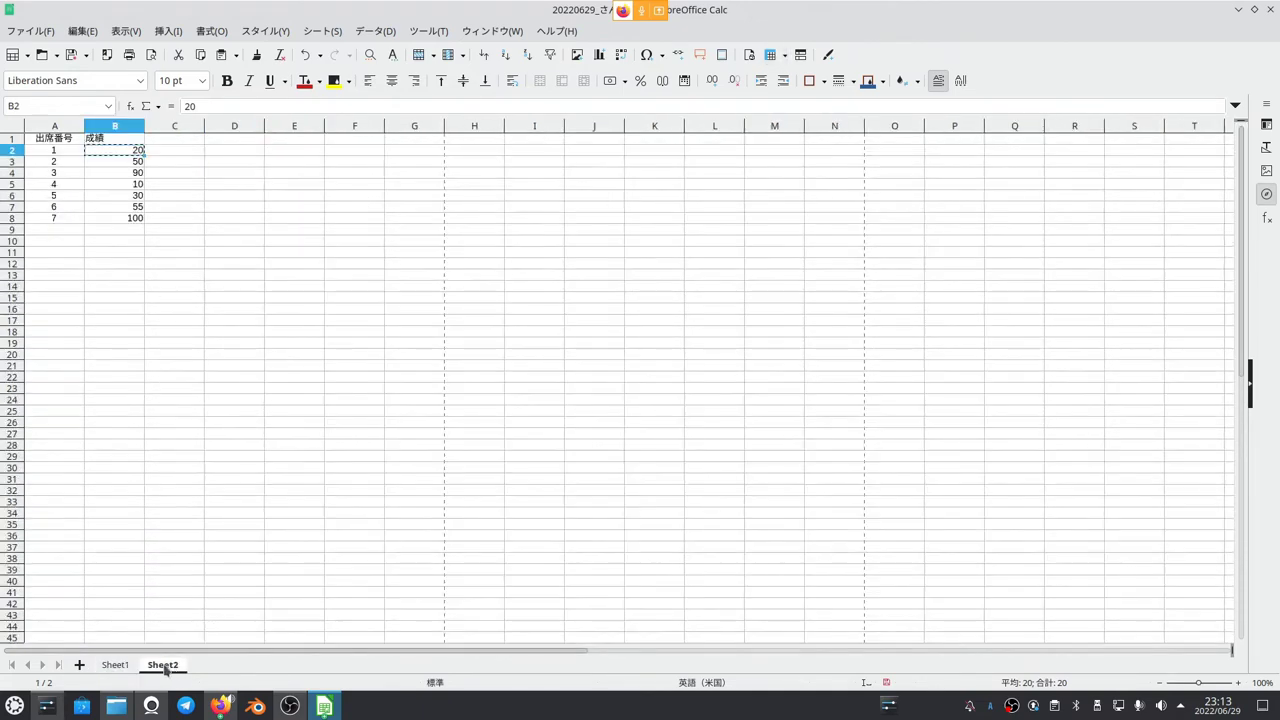
{"action": "left_click", "coordinate": [115, 665]}
{"action": "left_click", "coordinate": [164, 667]}
- Close the spreadsheet's existing second window and open a new window of the same file
{"action": "key", "text": "alt+Tab"}
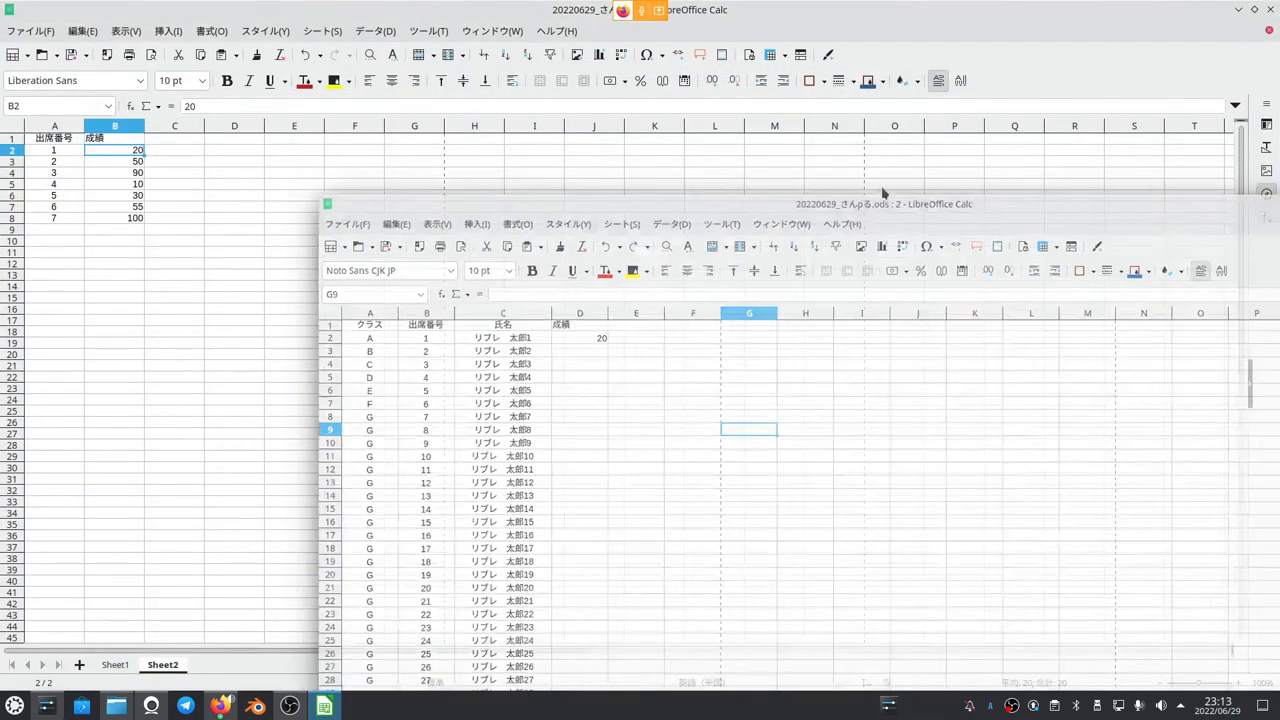
{"action": "key", "text": "ctrl+w"}
{"action": "left_click", "coordinate": [491, 31]}
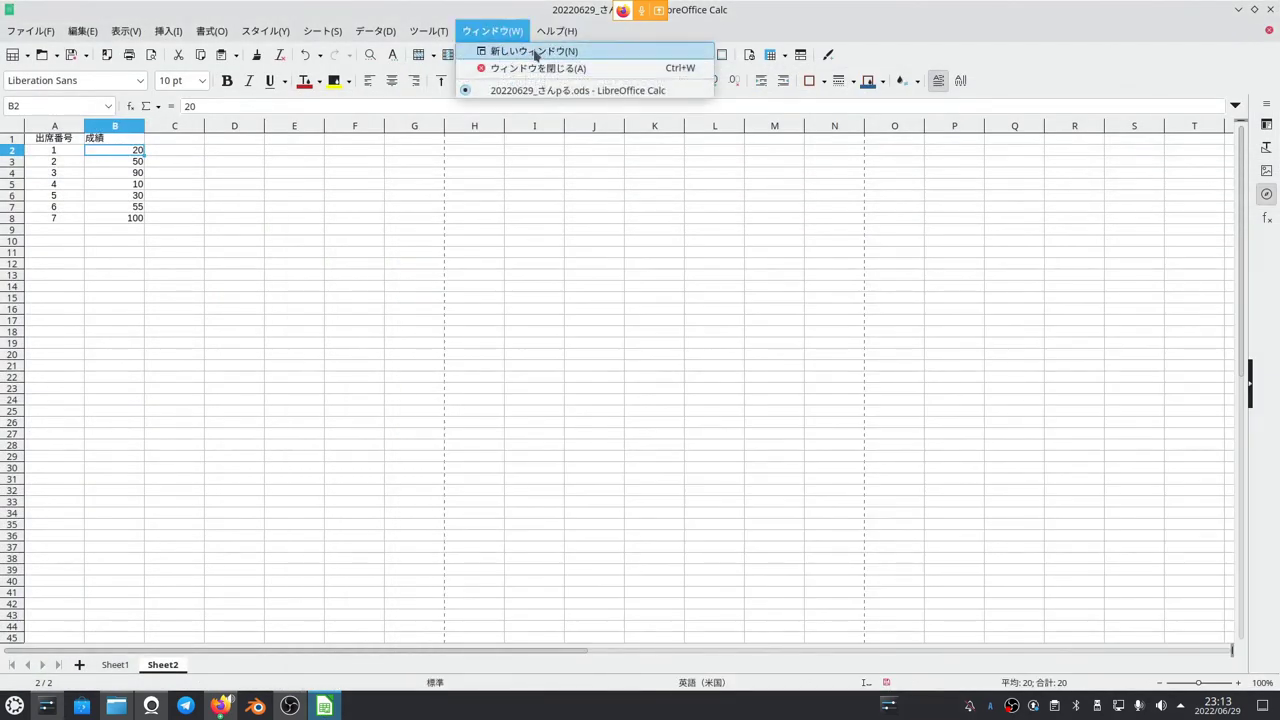
{"action": "left_click", "coordinate": [534, 51]}
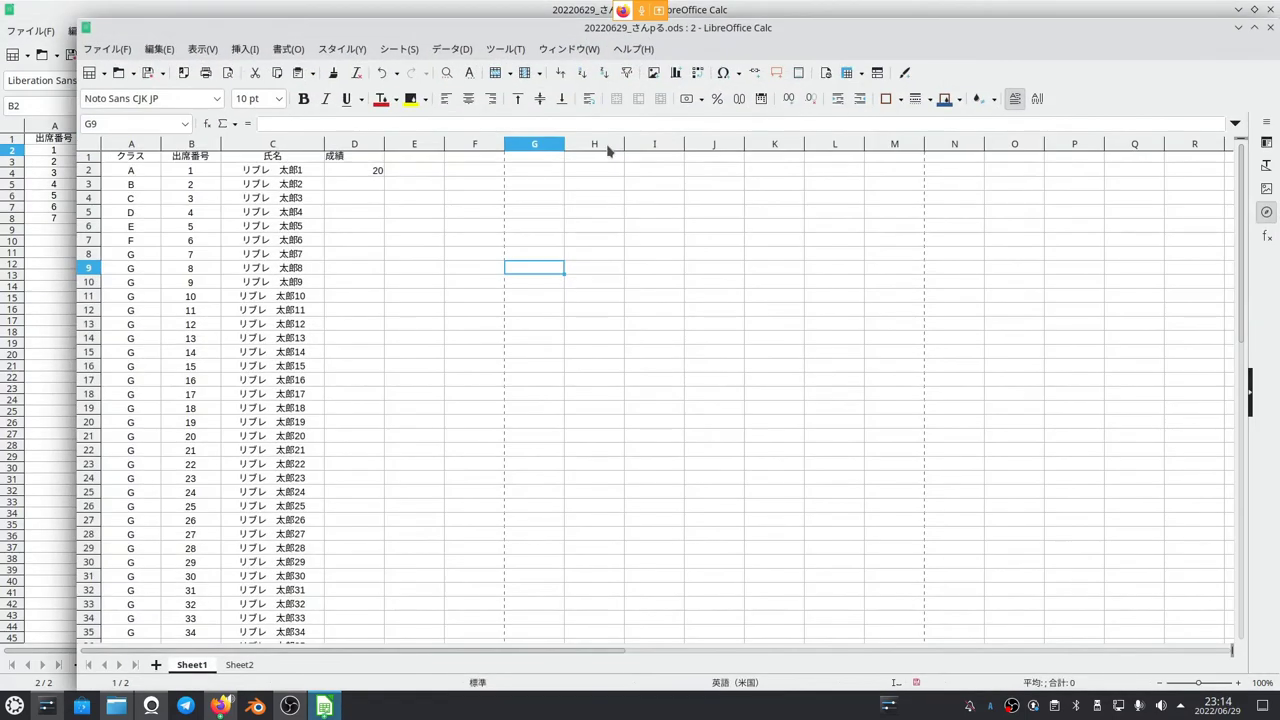
- Tile the two spreadsheet windows side by side, the original on the left half and the second on the right half
{"action": "left_click", "coordinate": [266, 8]}
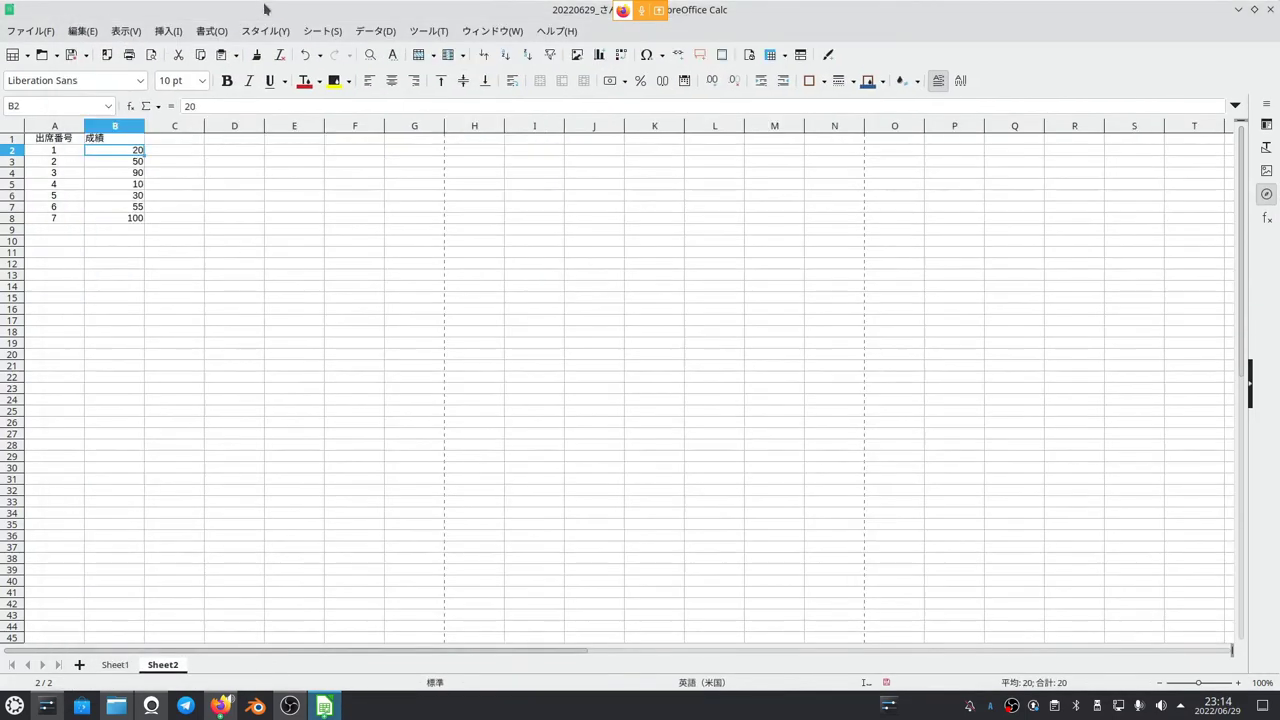
{"action": "key", "text": "super+Left"}
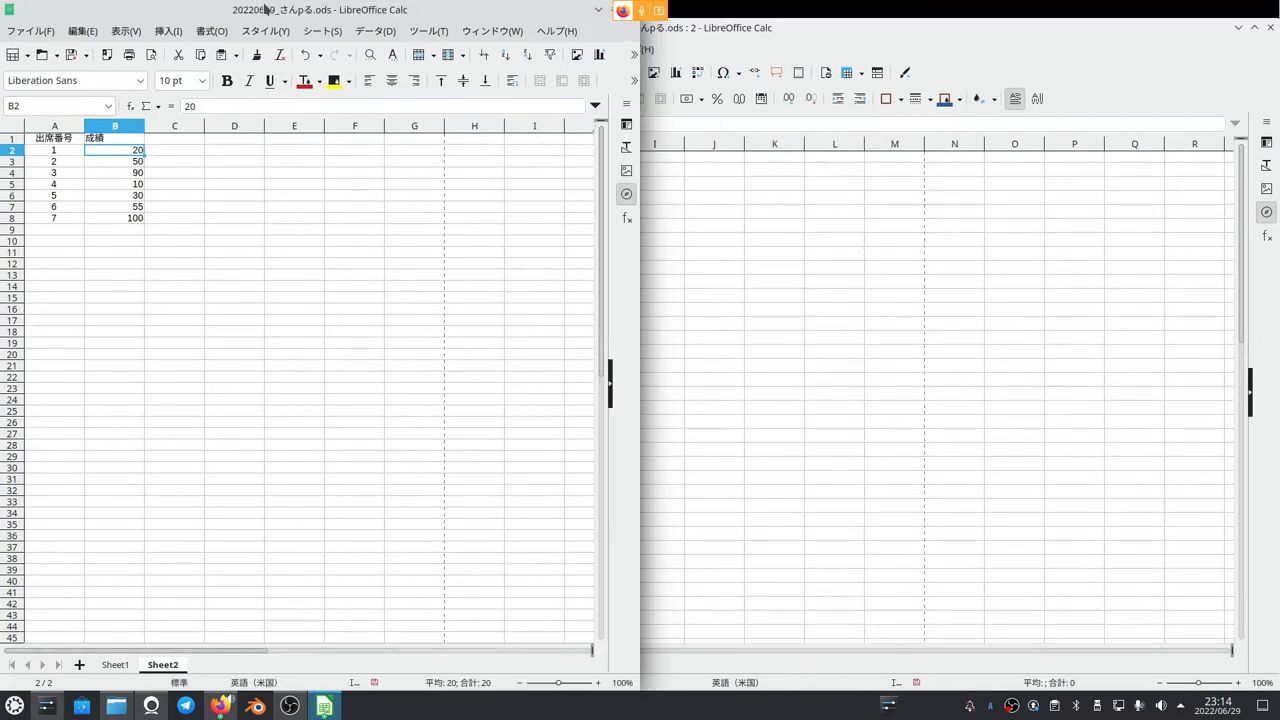
{"action": "left_click", "coordinate": [720, 30]}
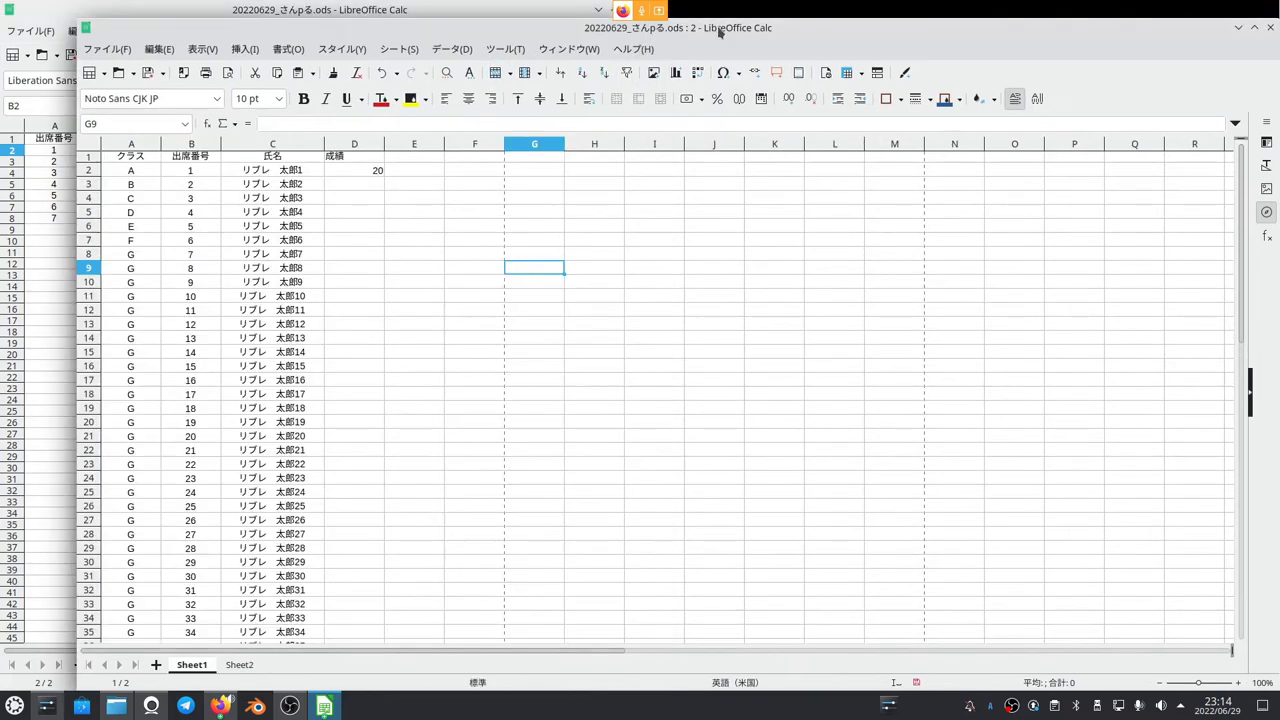
{"action": "key", "text": "super+Down"}
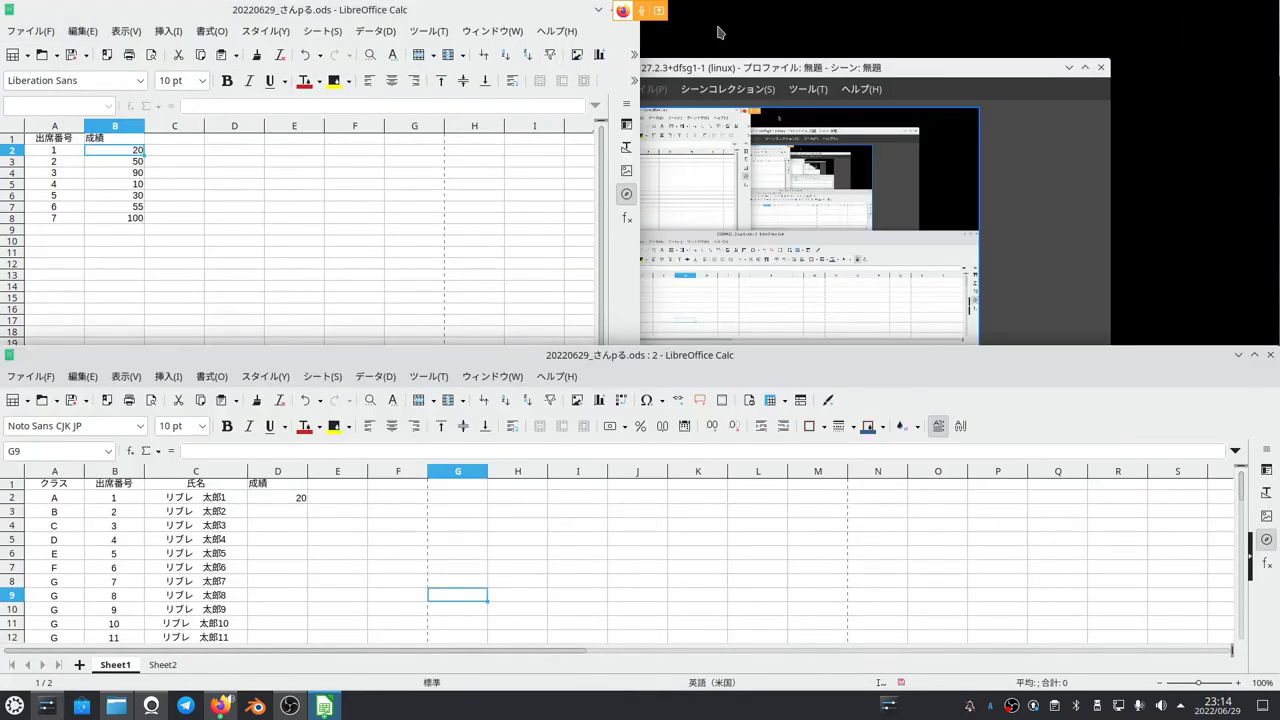
{"action": "key", "text": "super+Right"}
- Show Sheet1 in the original window and Sheet2 in the second window
{"action": "left_click", "coordinate": [450, 175]}
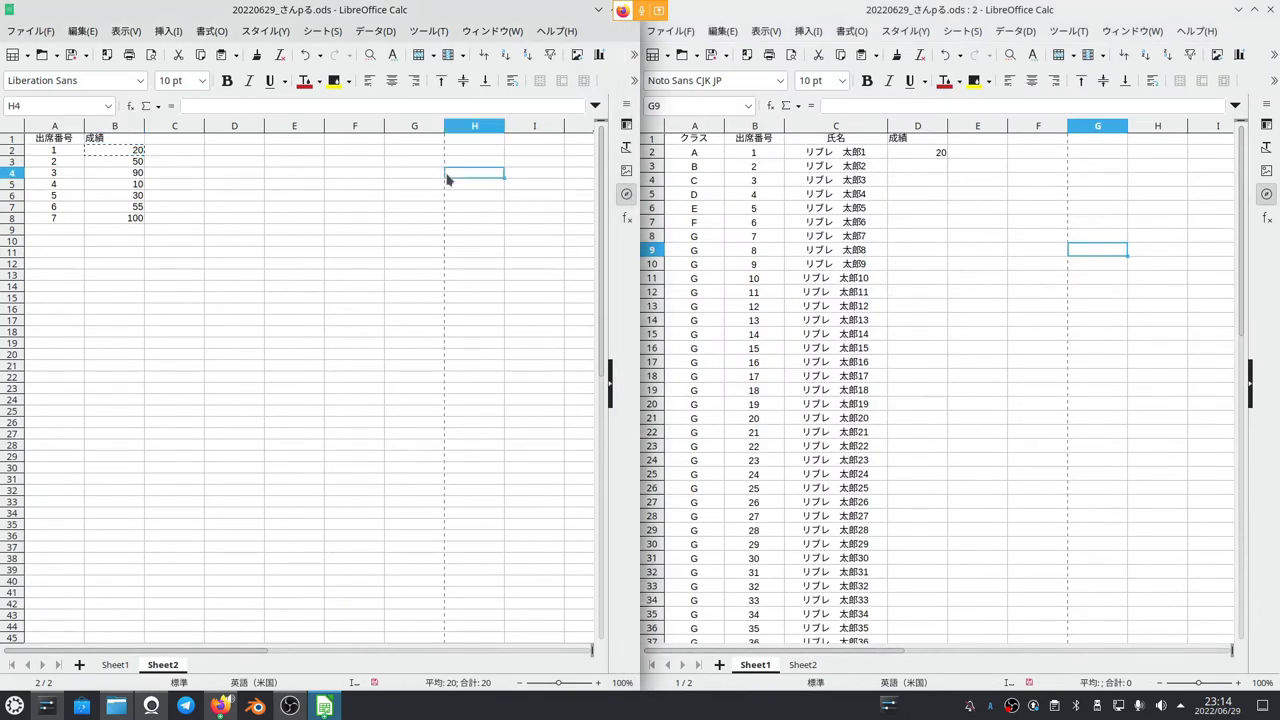
{"action": "left_click", "coordinate": [1030, 254]}
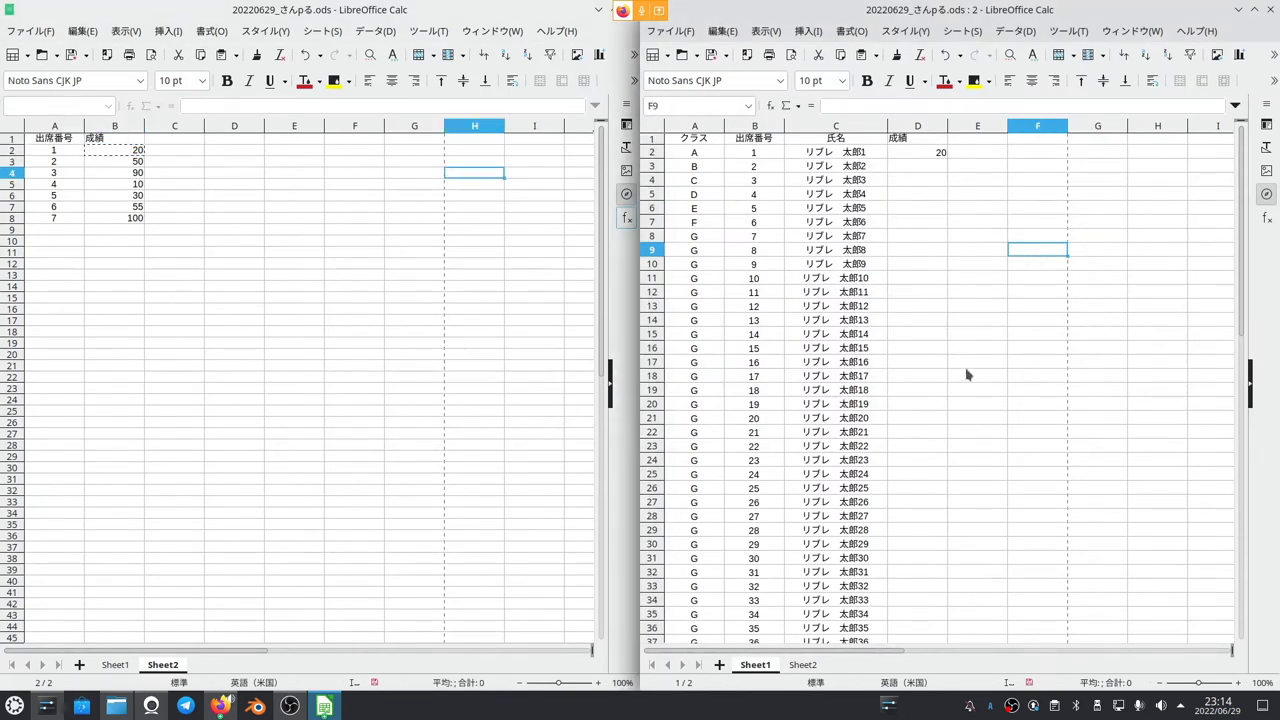
{"action": "left_click", "coordinate": [420, 317]}
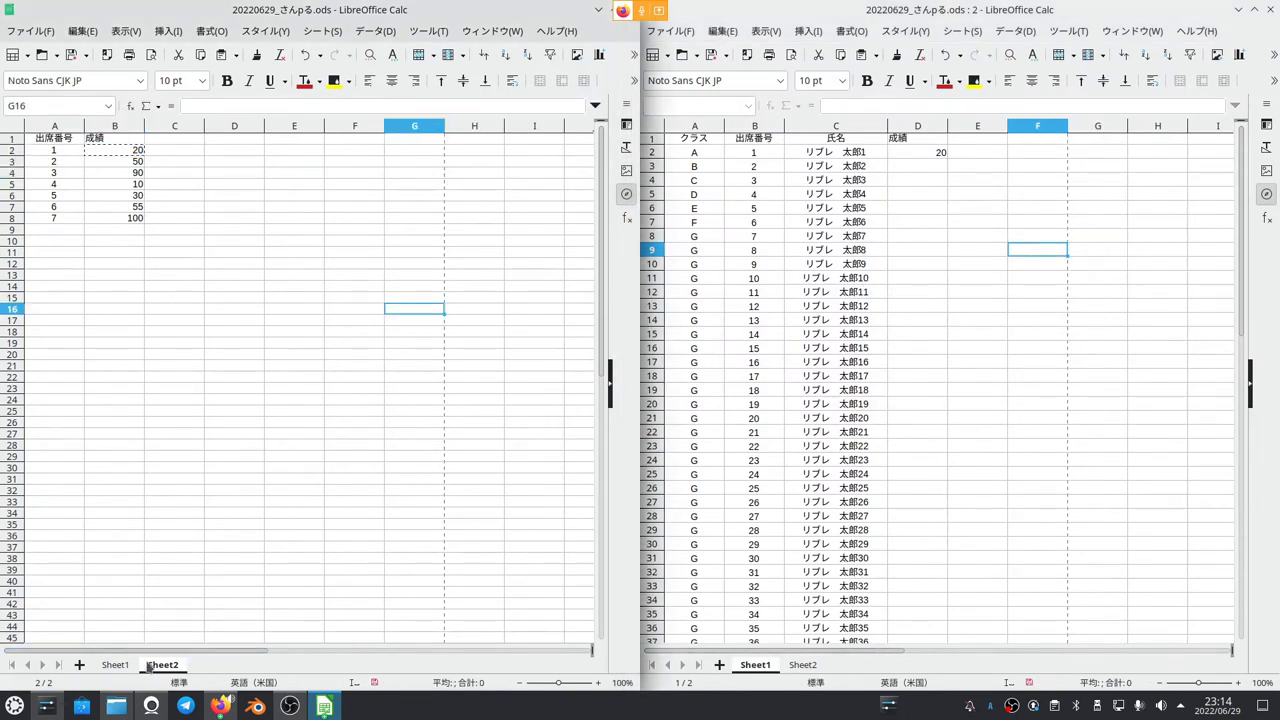
{"action": "left_click", "coordinate": [115, 666]}
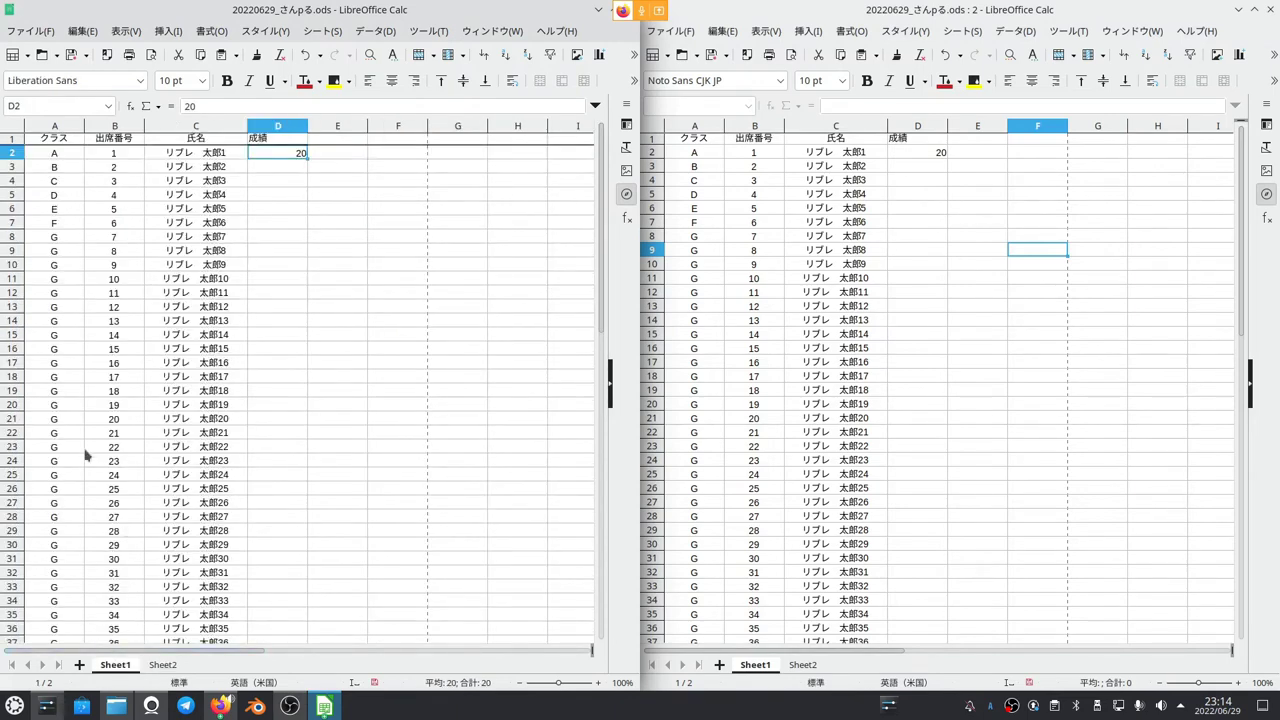
{"action": "left_click", "coordinate": [802, 665]}
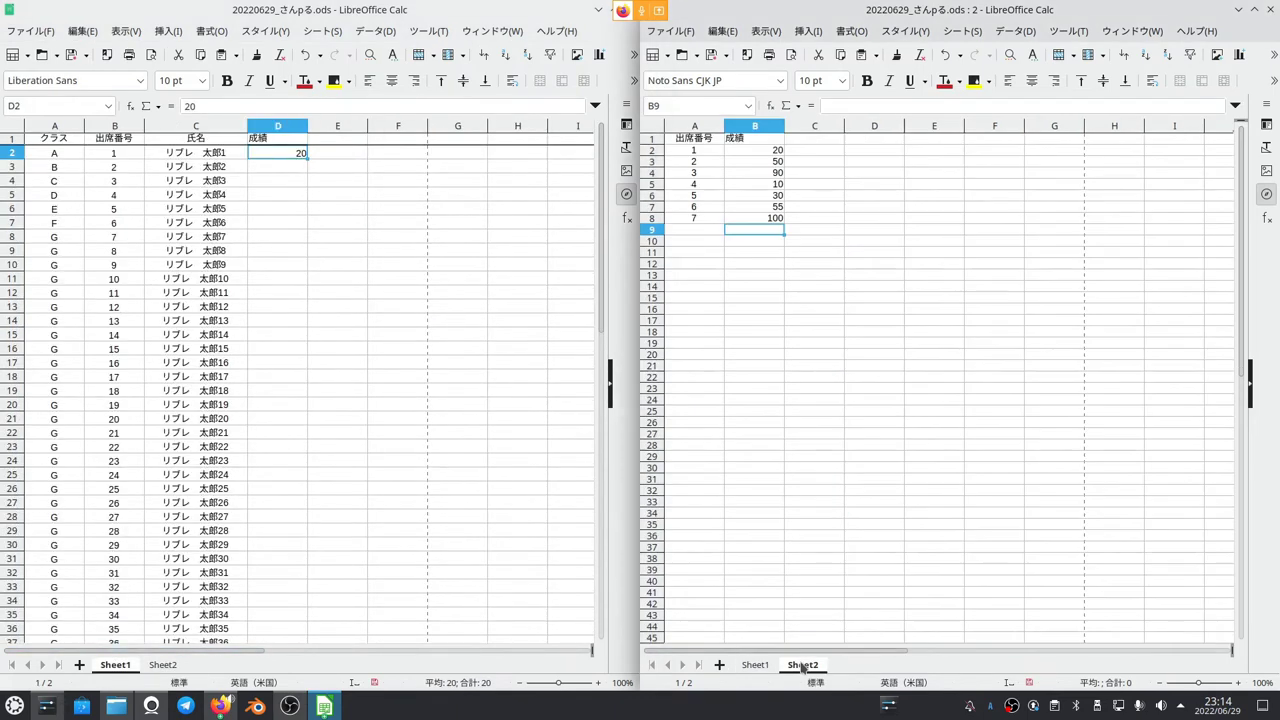
{"action": "left_click", "coordinate": [890, 401]}
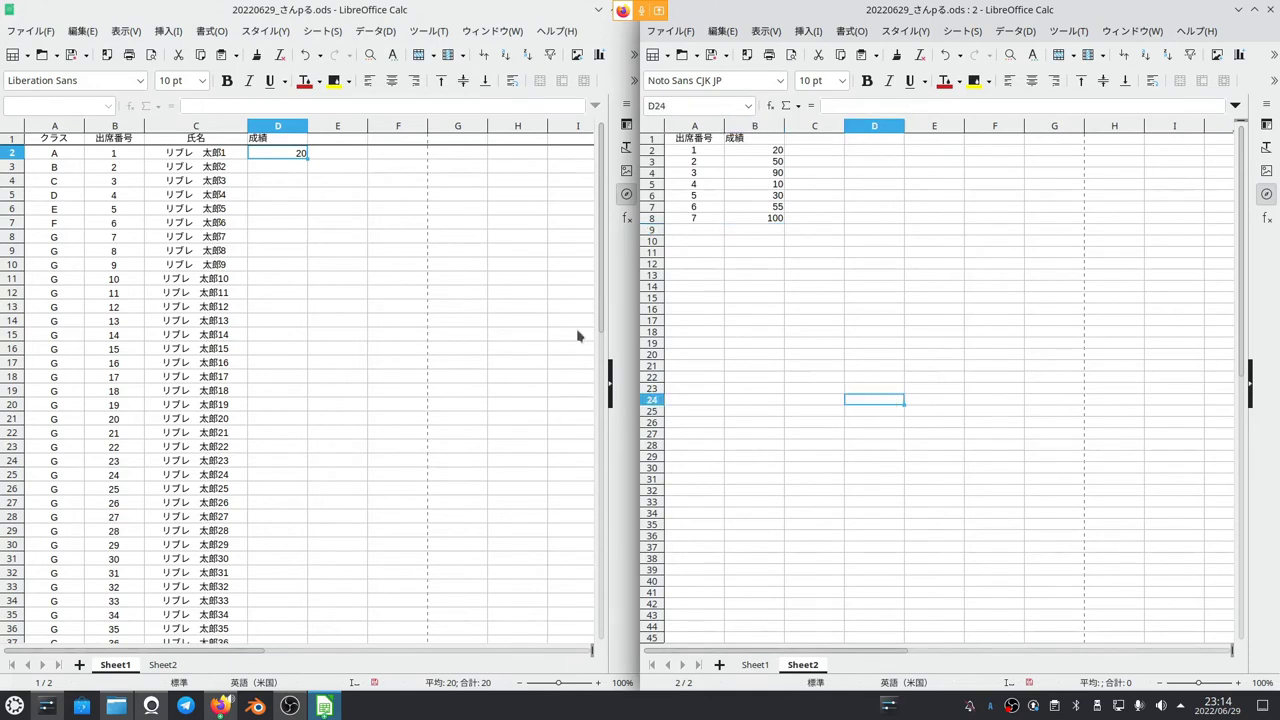
- Enter the scores 50 and 90 in cells D3 and D4 of Sheet1, following the Sheet2 list
{"action": "left_click", "coordinate": [277, 171]}
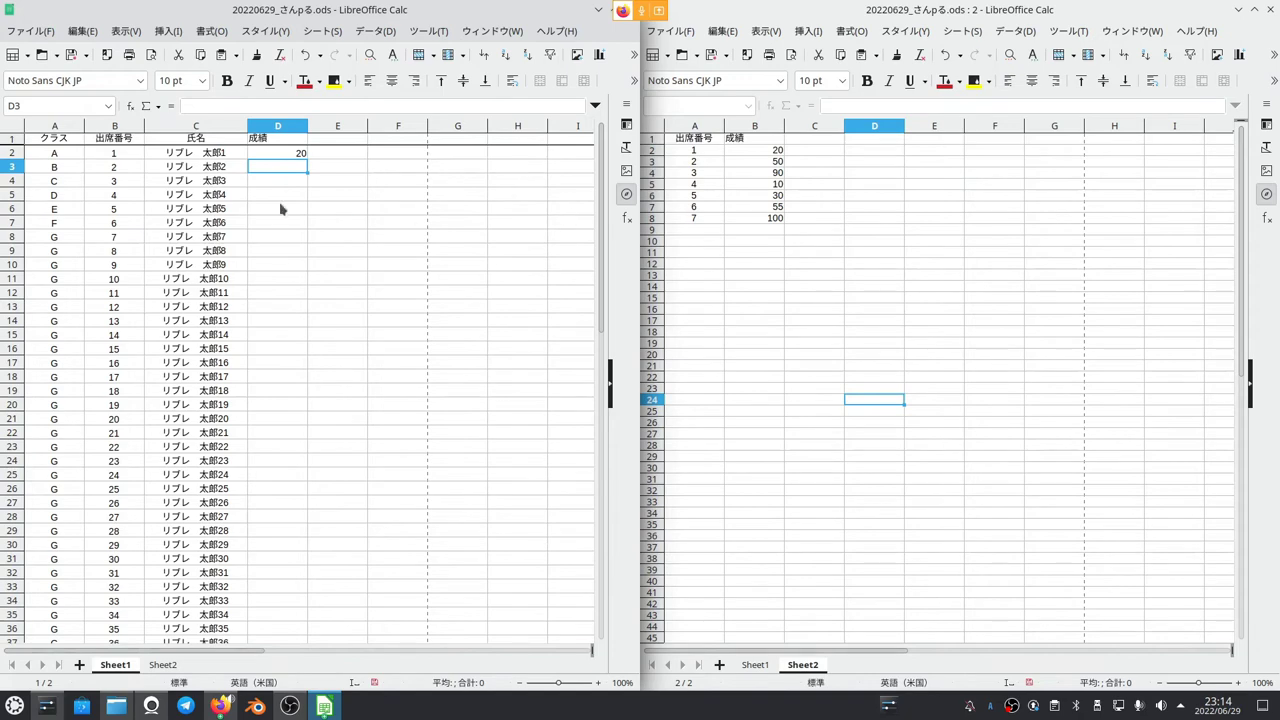
{"action": "type", "text": "50"}
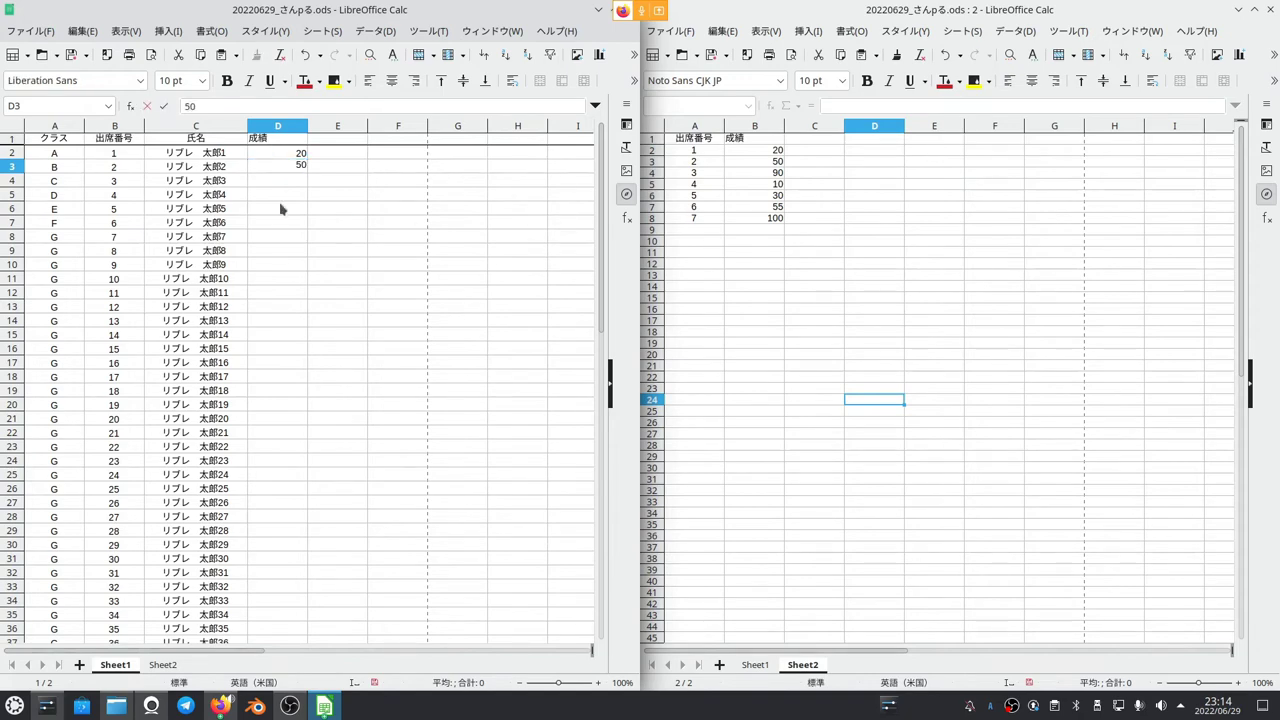
{"action": "key", "text": "Return"}
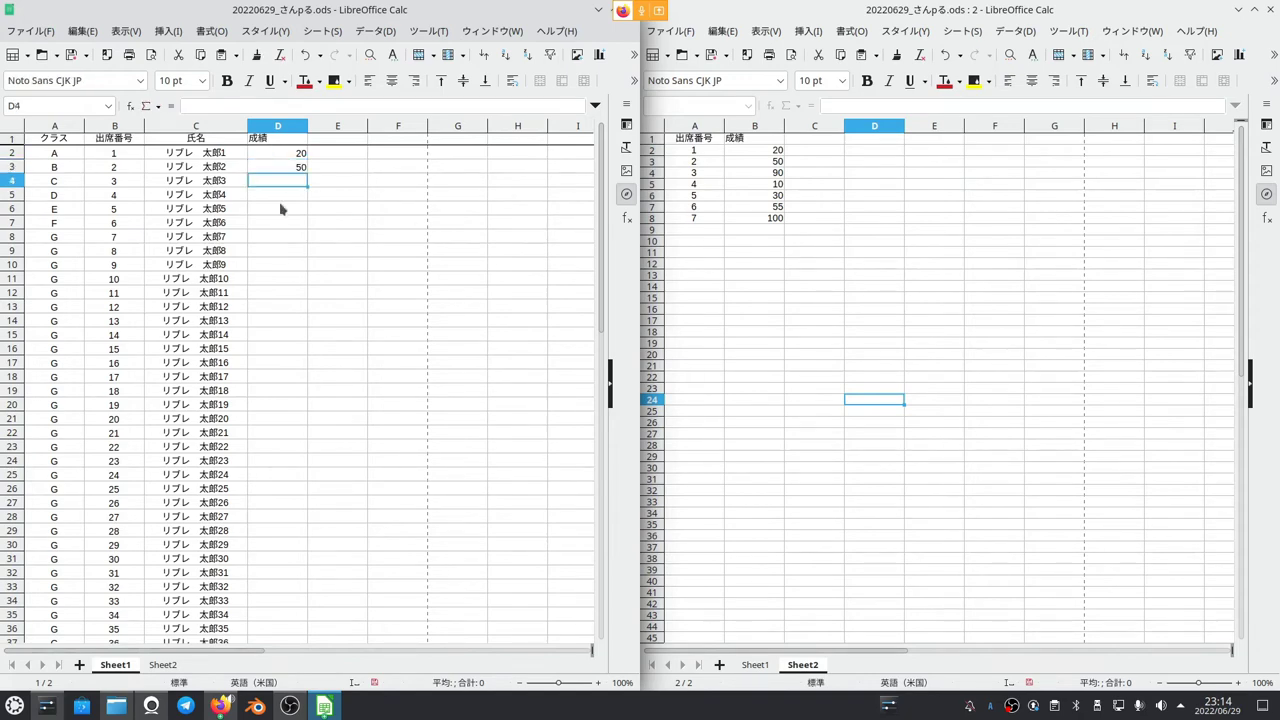
{"action": "type", "text": "90"}
{"action": "key", "text": "Return"}
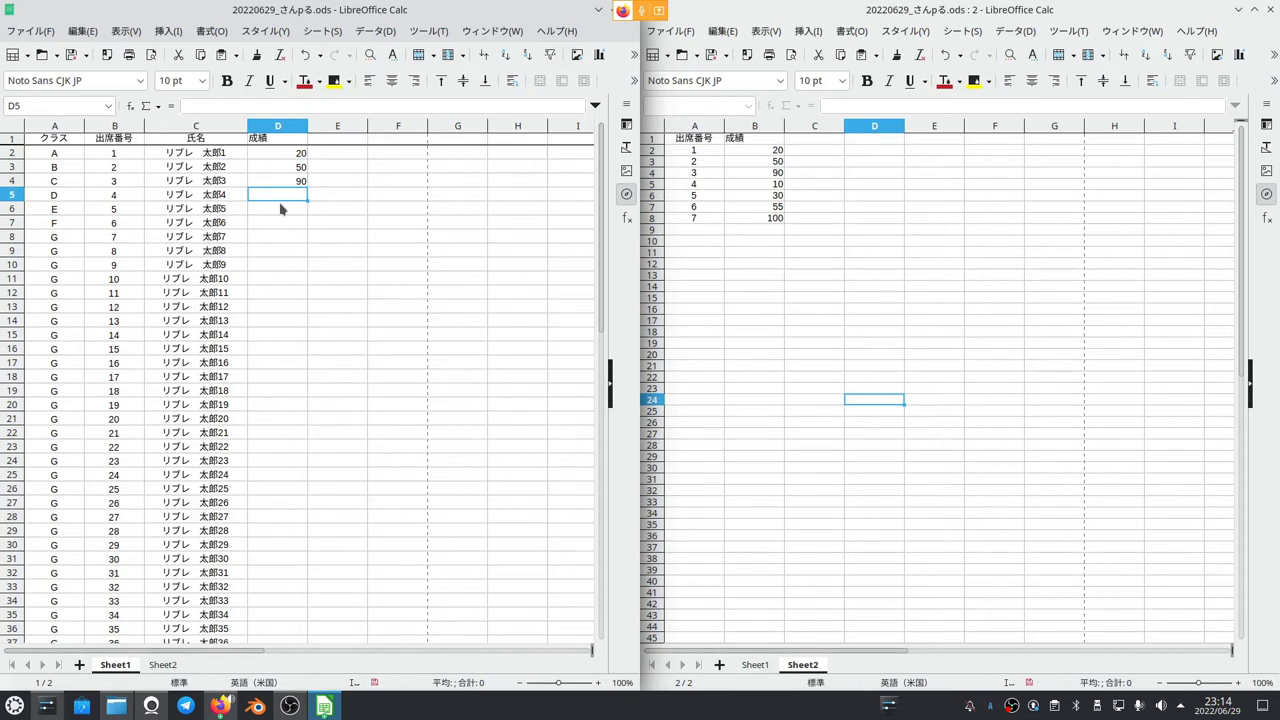
{"action": "left_click", "coordinate": [814, 218]}
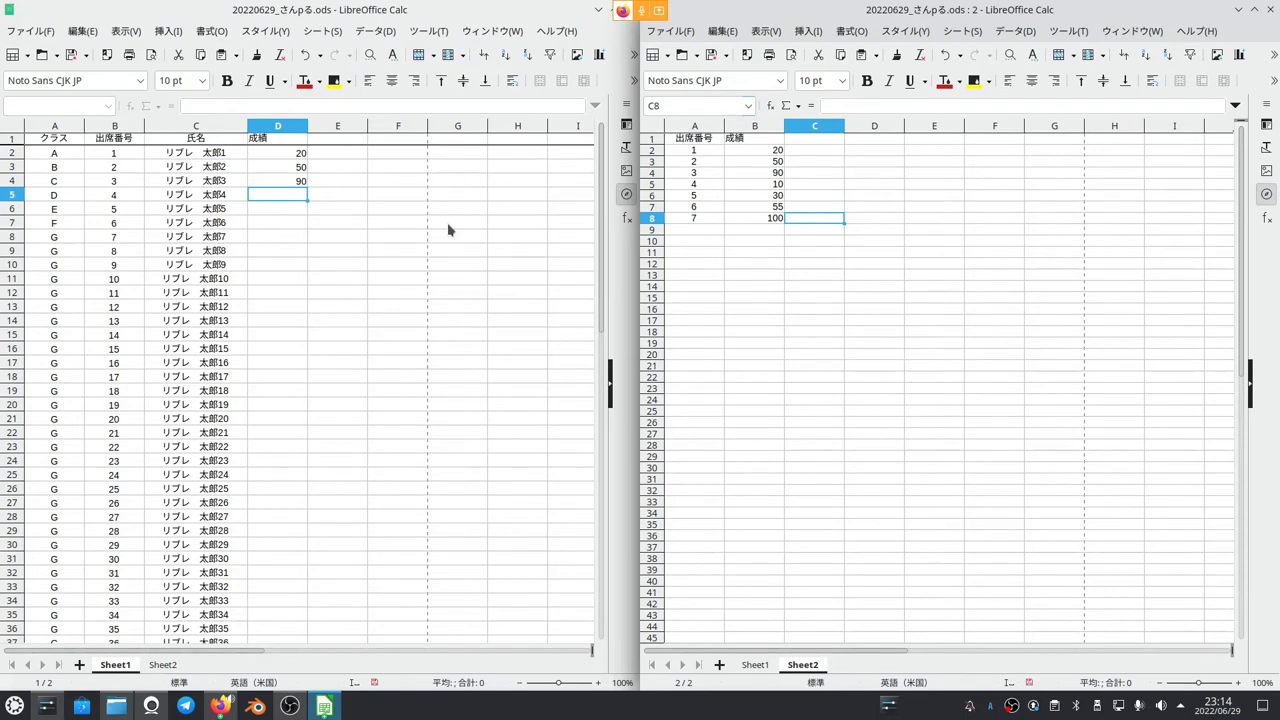
{"action": "left_click", "coordinate": [300, 182]}
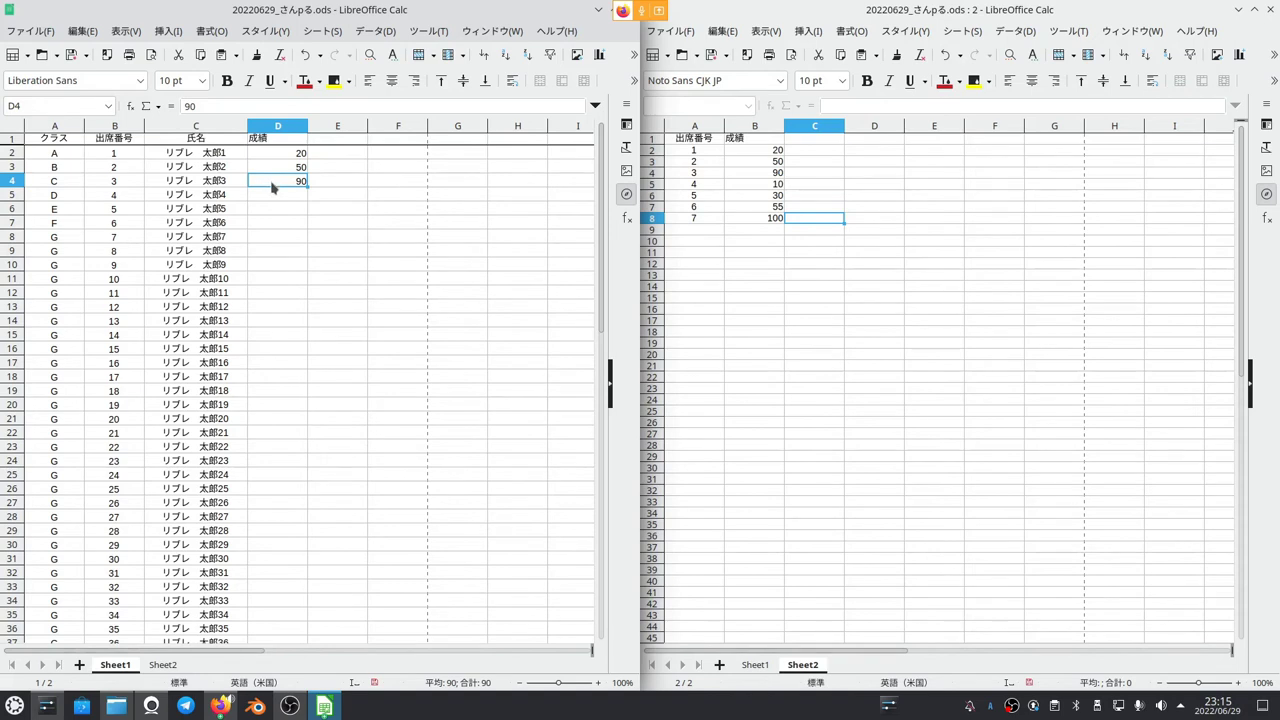
{"action": "left_click", "coordinate": [296, 248]}
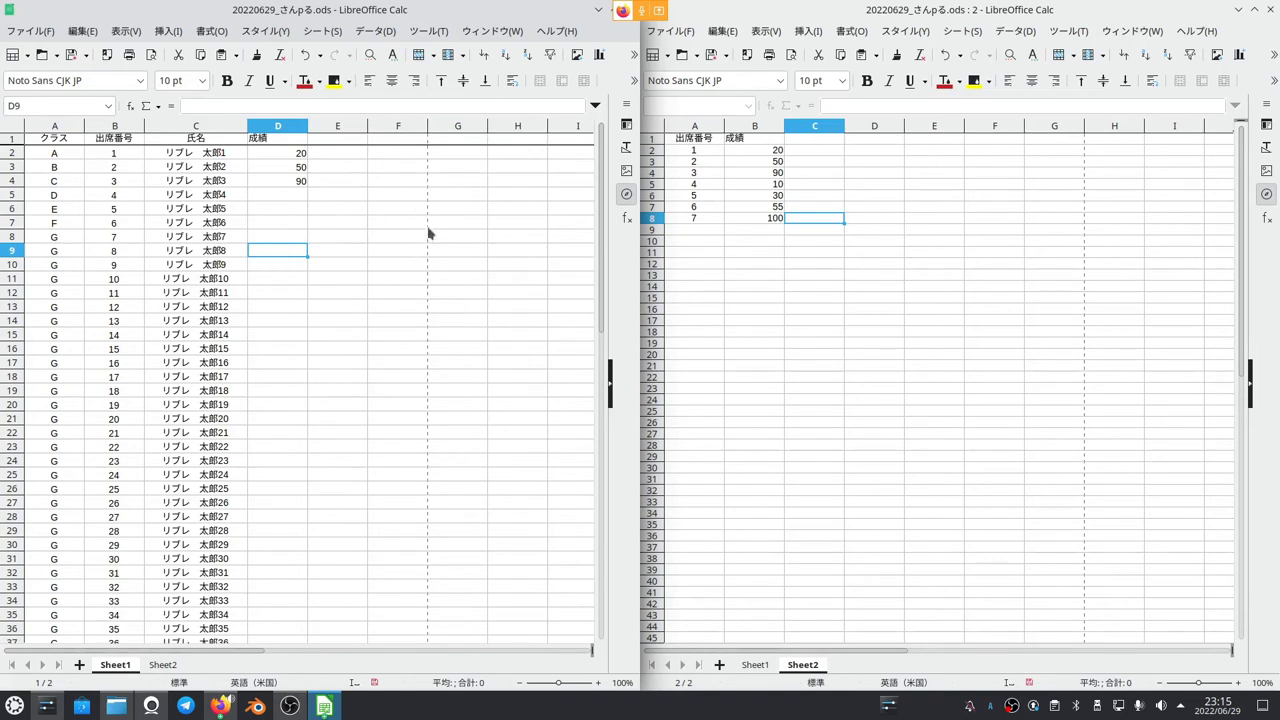
{"action": "left_click", "coordinate": [469, 213]}
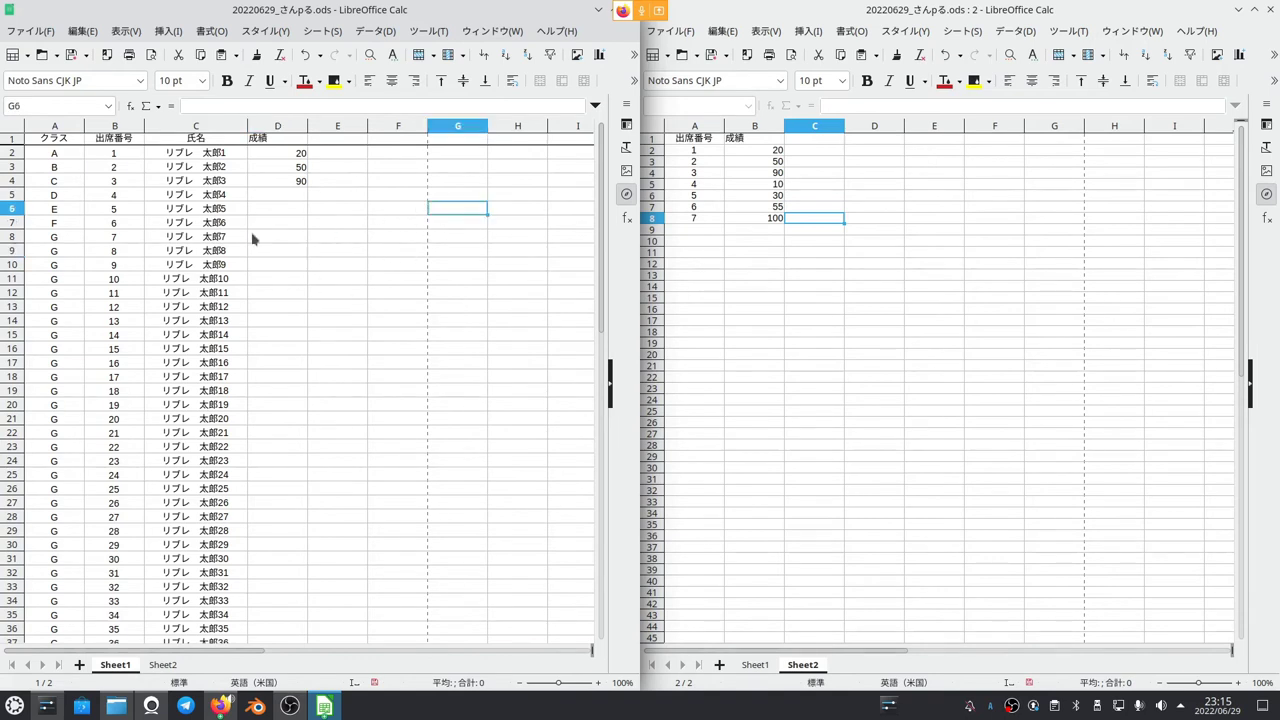
- Create a new Writer text document, maximize its window and insert the dummy text with the AutoText shortcut dt
{"action": "left_click", "coordinate": [28, 57]}
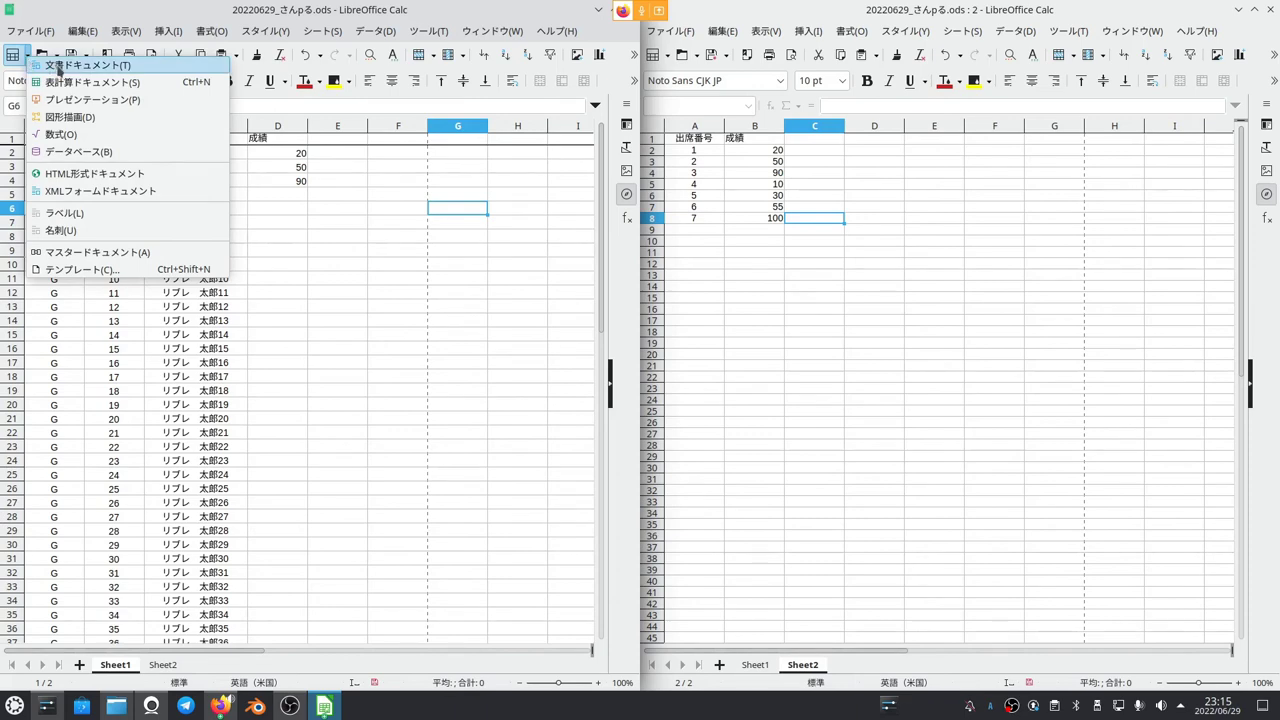
{"action": "left_click", "coordinate": [58, 66]}
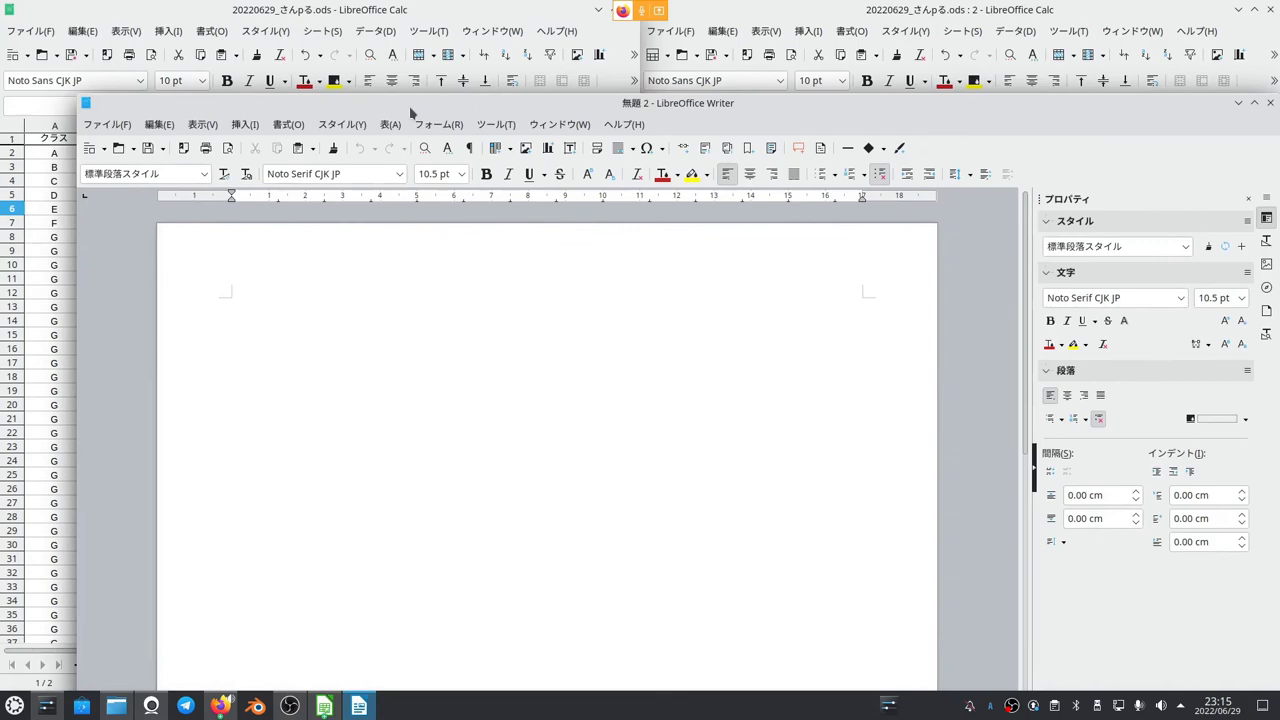
{"action": "double_click", "coordinate": [409, 108]}
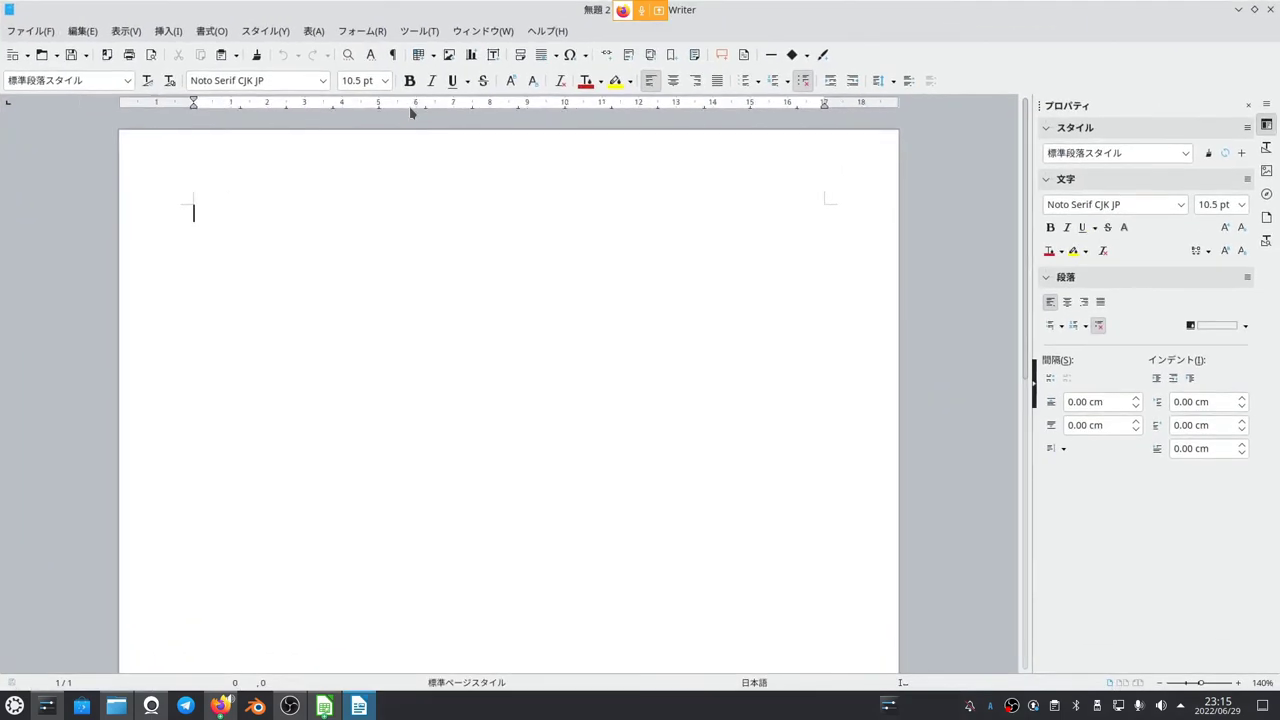
{"action": "type", "text": "dt"}
{"action": "key", "text": "F3"}
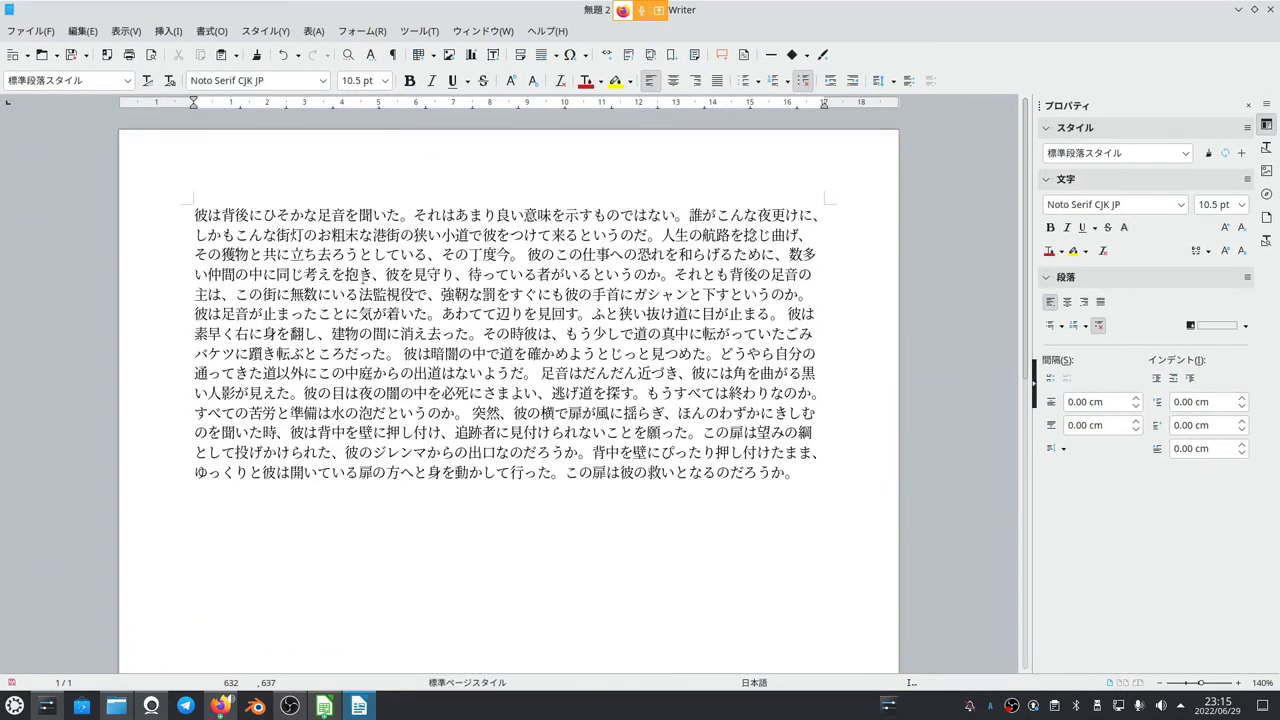
- Tile the text document on the left half of the screen and open a second window of it
{"action": "key", "text": "super+Left"}
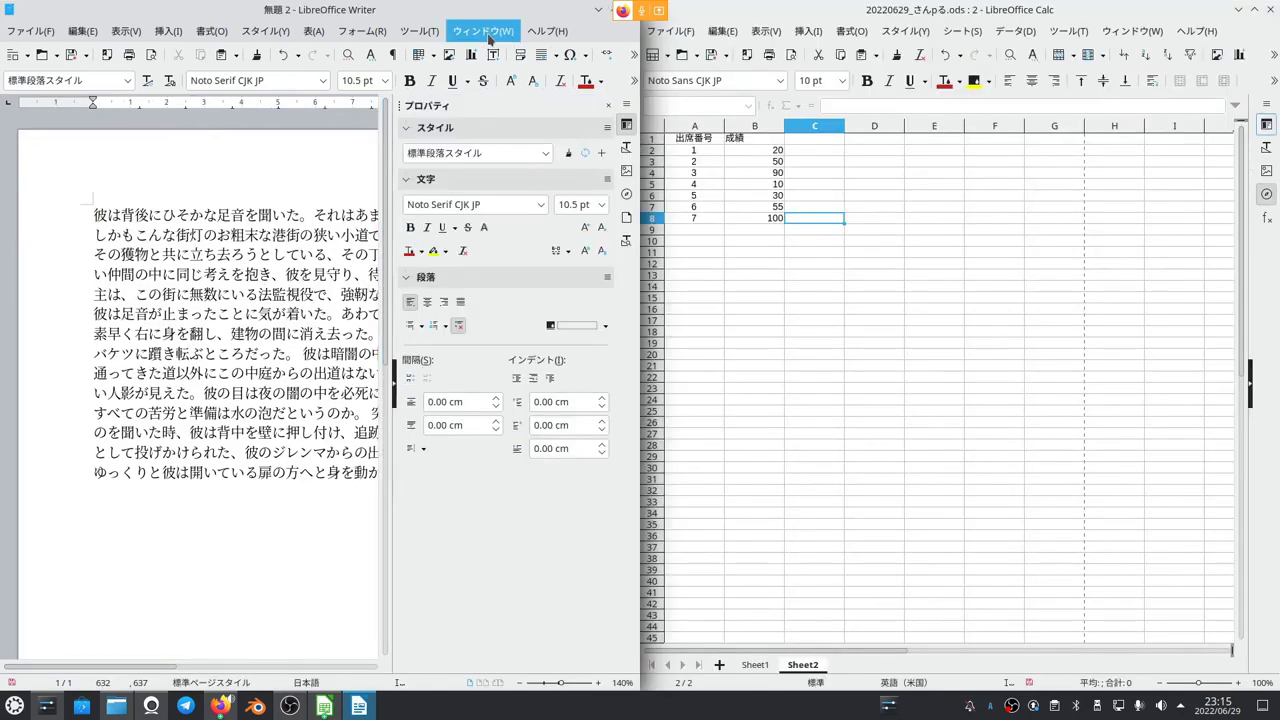
{"action": "left_click", "coordinate": [483, 31]}
{"action": "left_click", "coordinate": [505, 50]}
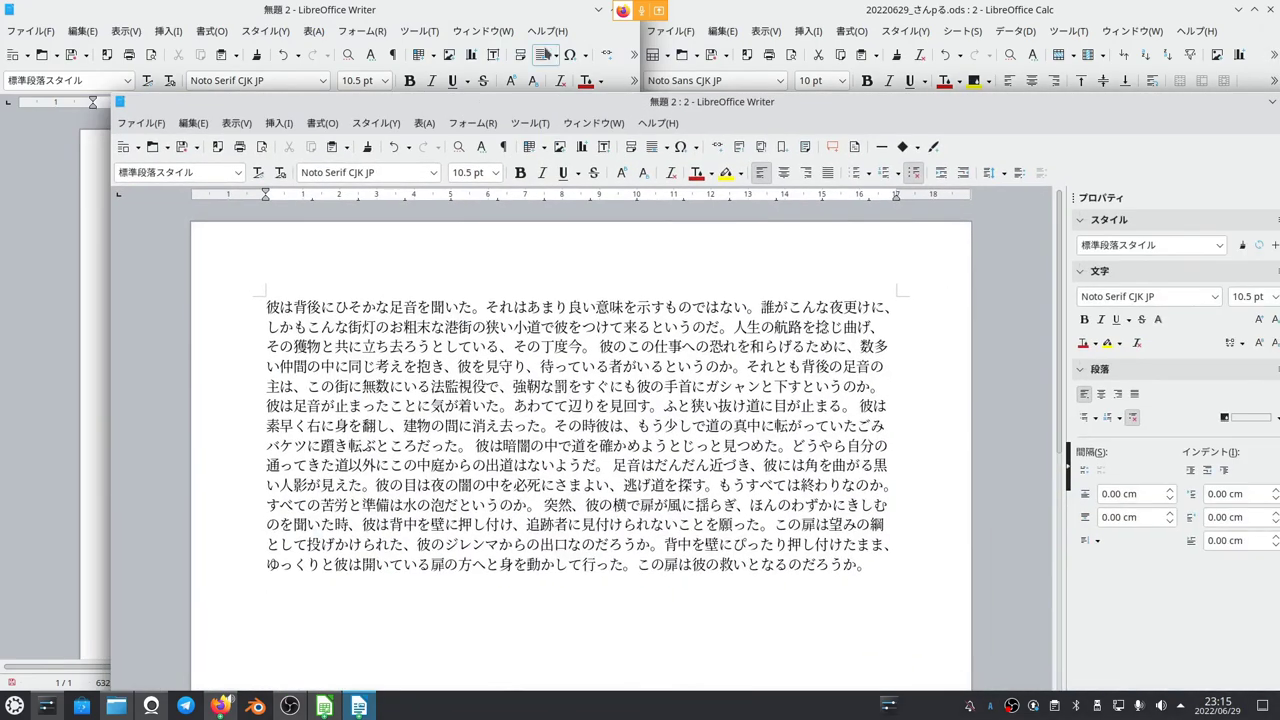
- Tile the second document window on the right half of the screen and insert four blank lines after 彼は in the original window
{"action": "key", "text": "super+Right"}
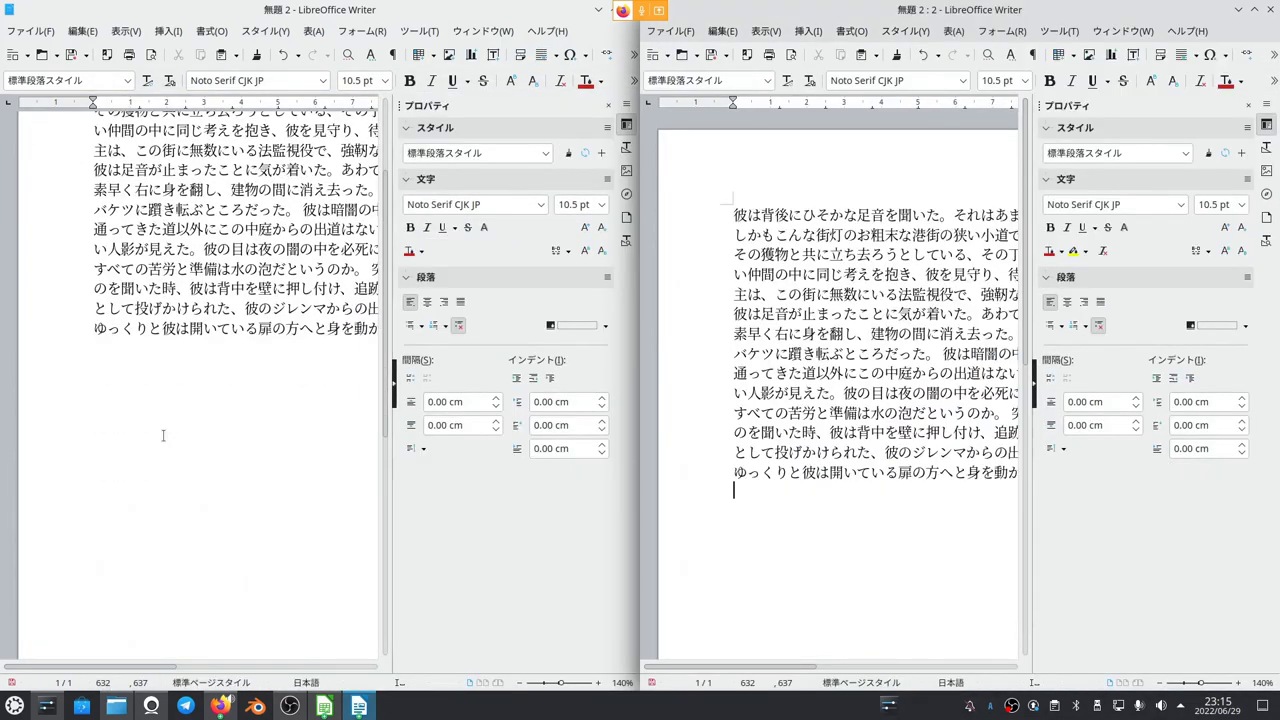
{"action": "left_click", "coordinate": [122, 210]}
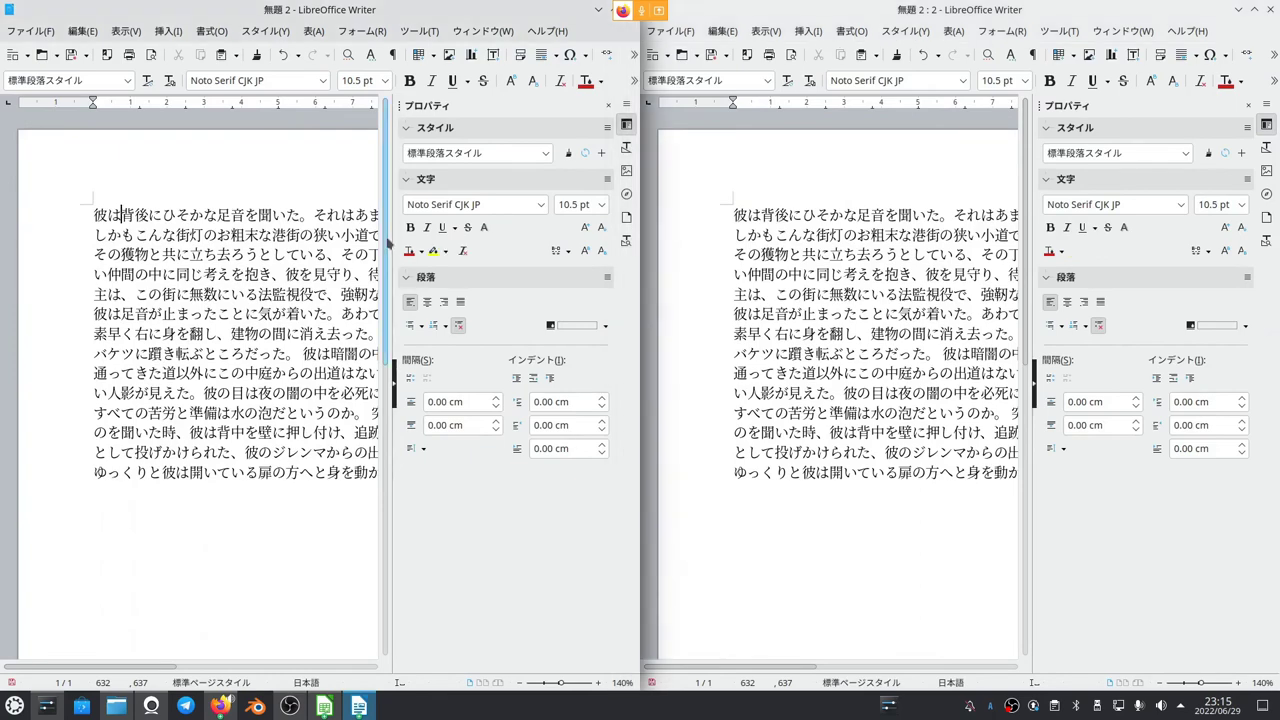
{"action": "key", "text": "Return"}
{"action": "key", "text": "Return"}
{"action": "key", "text": "Return"}
{"action": "key", "text": "Return"}
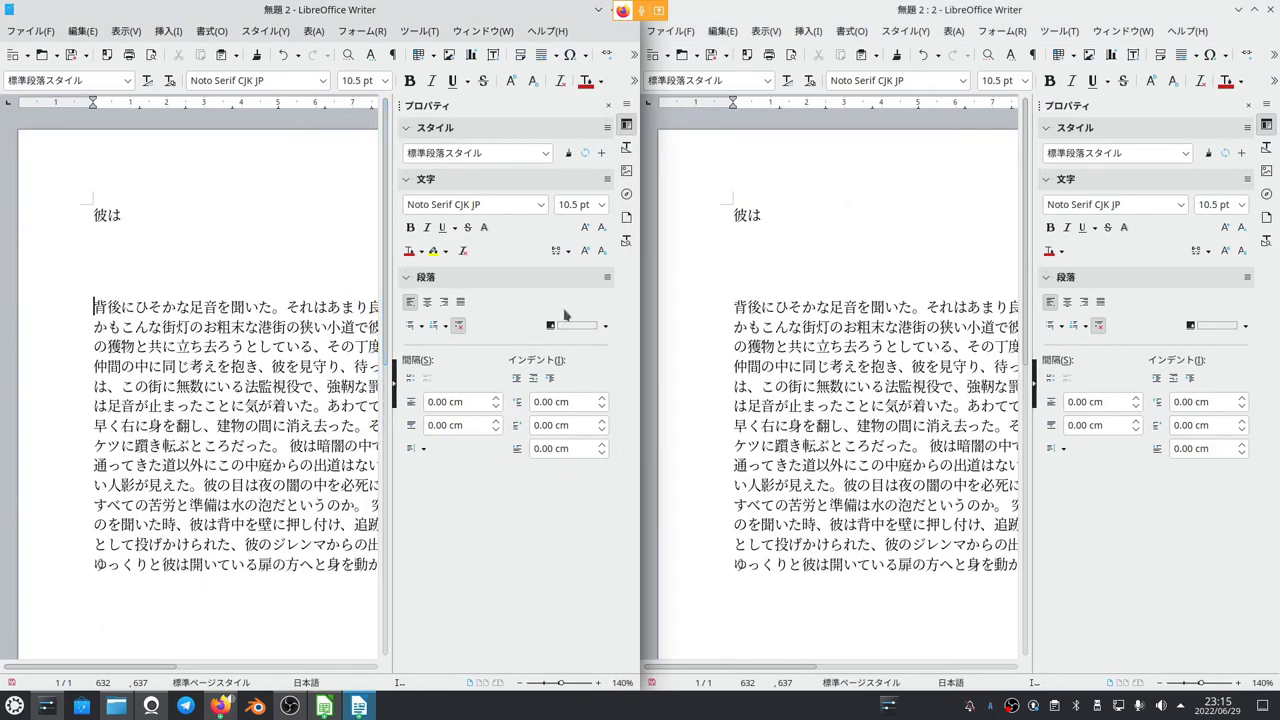
- Insert two blank lines after それは in the original window's text
{"action": "left_click", "coordinate": [238, 282]}
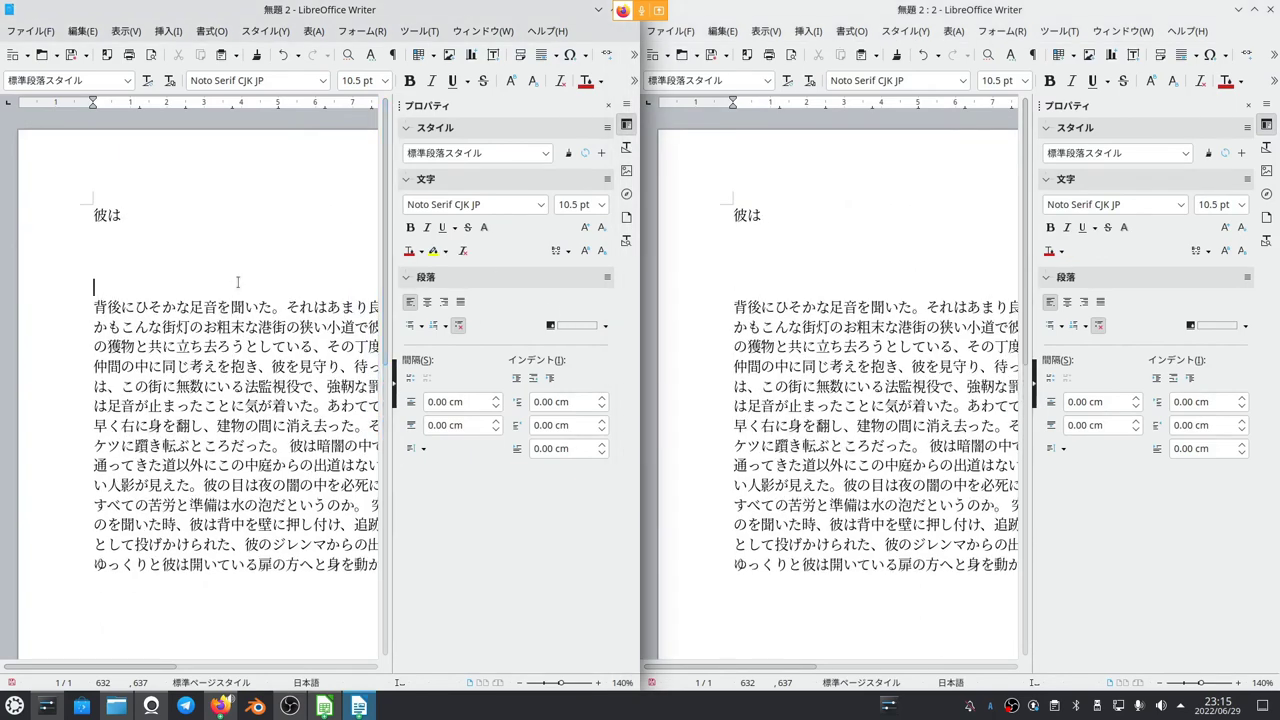
{"action": "left_click", "coordinate": [331, 311]}
{"action": "key", "text": "Return"}
{"action": "key", "text": "Return"}
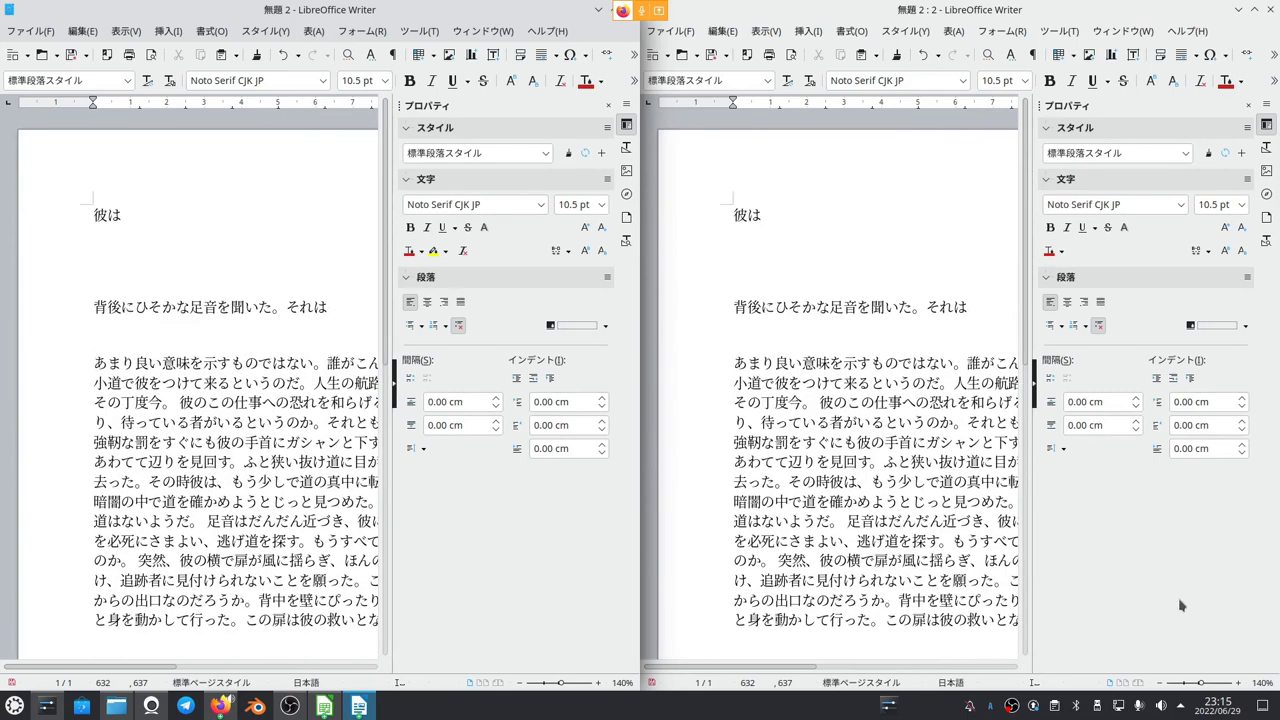
- Add blank lines below the end of the text in the second document window
{"action": "scroll", "coordinate": [910, 420], "scroll_direction": "down", "scroll_amount": 10}
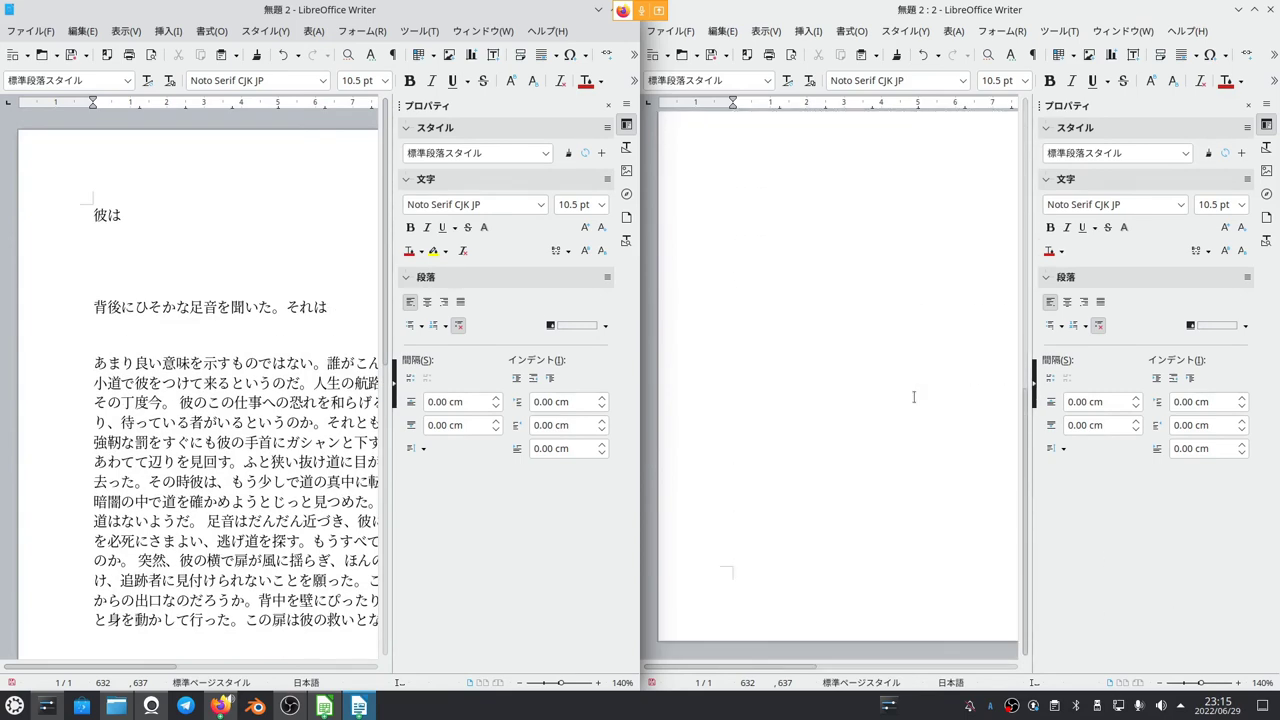
{"action": "left_click", "coordinate": [900, 388]}
{"action": "scroll", "coordinate": [901, 388], "scroll_direction": "down", "scroll_amount": 2}
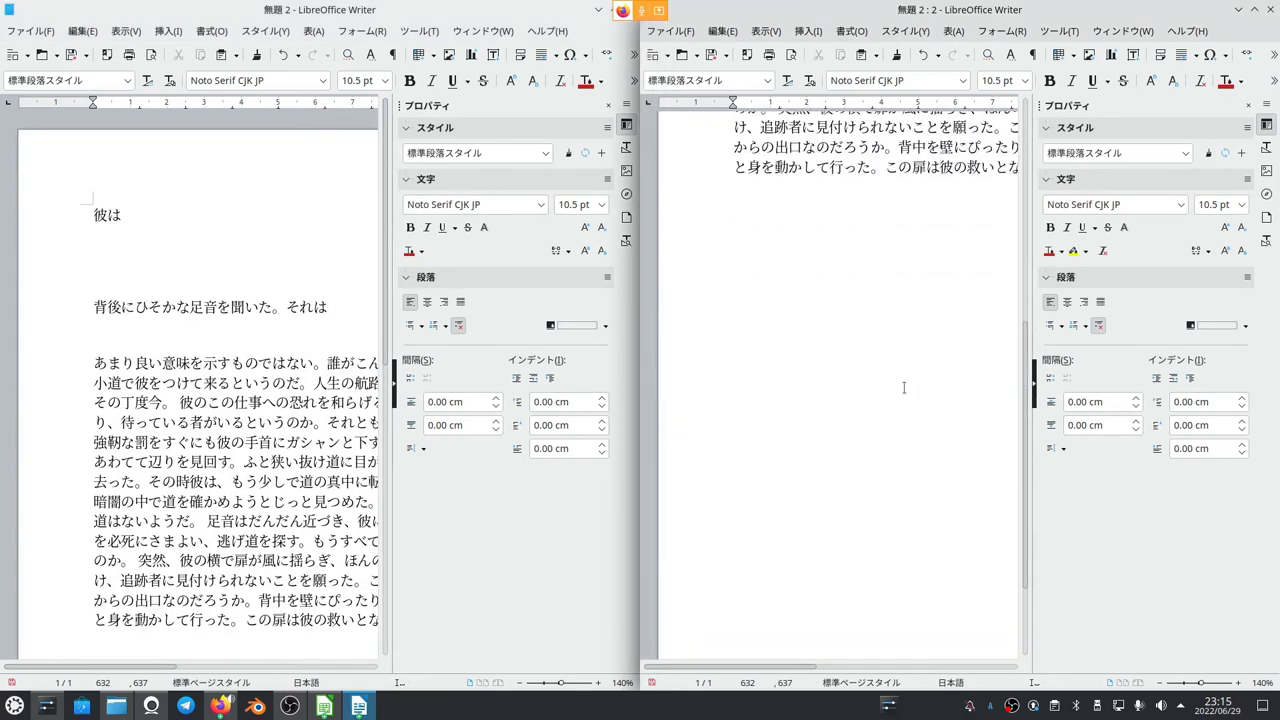
{"action": "key", "text": "Return"}
{"action": "key", "text": "Return"}
{"action": "key", "text": "Return"}
{"action": "key", "text": "Return"}
{"action": "left_click", "coordinate": [162, 364]}
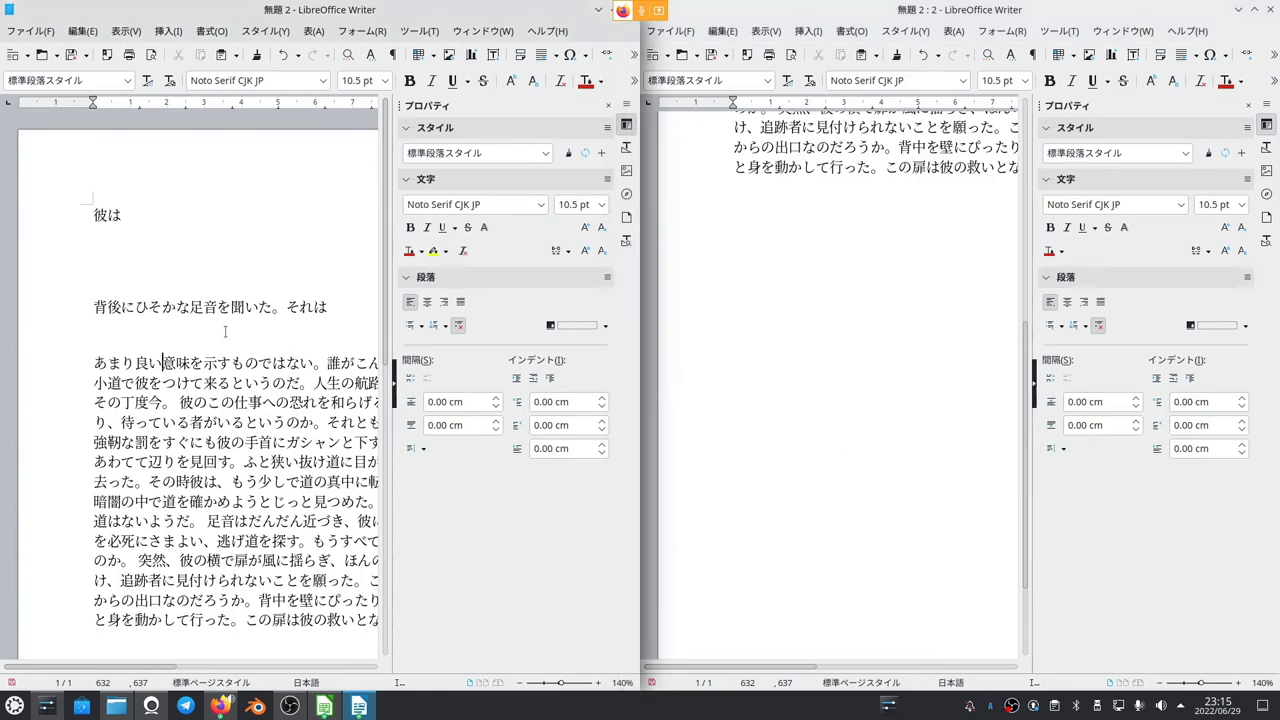
{"action": "left_click", "coordinate": [225, 331]}
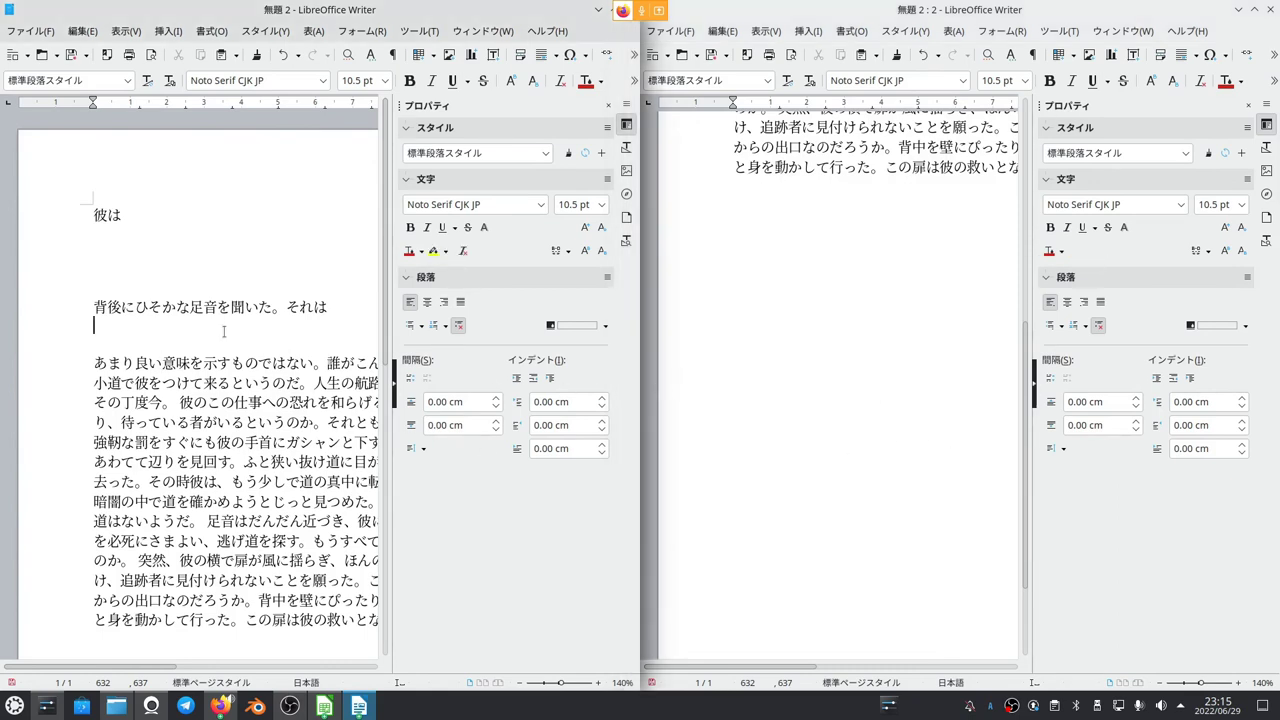
{"action": "left_click", "coordinate": [765, 286]}
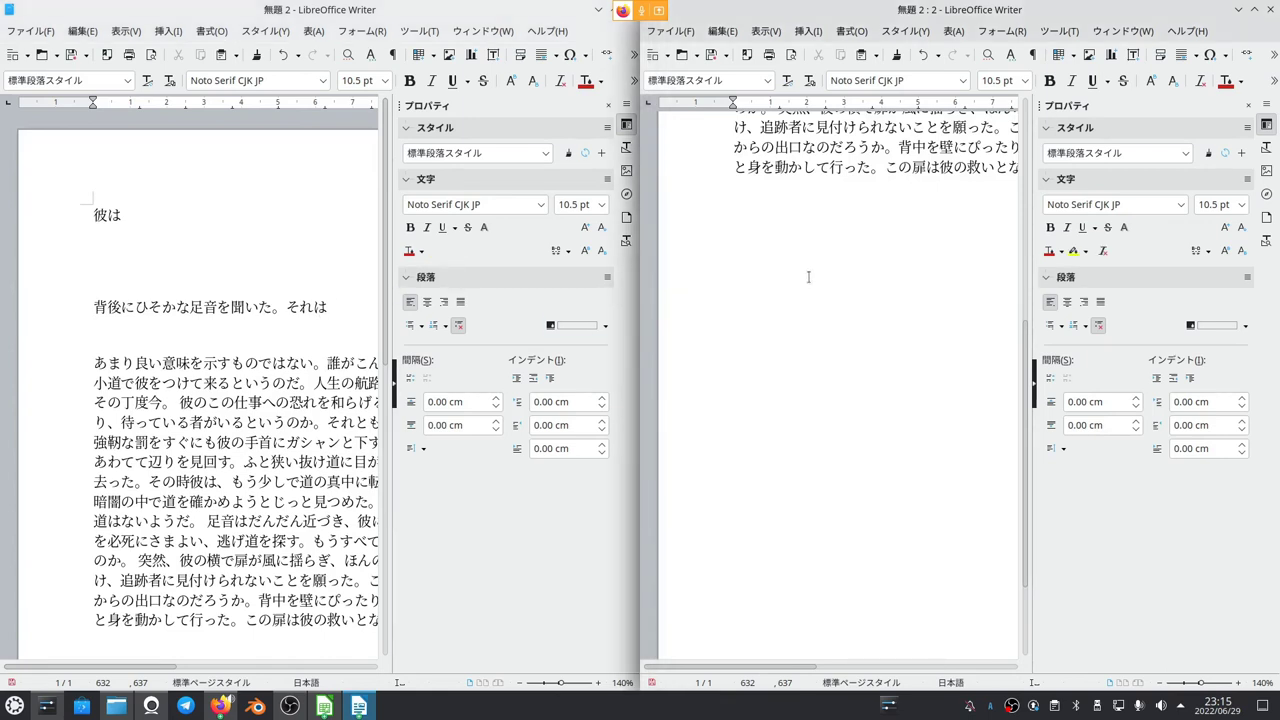